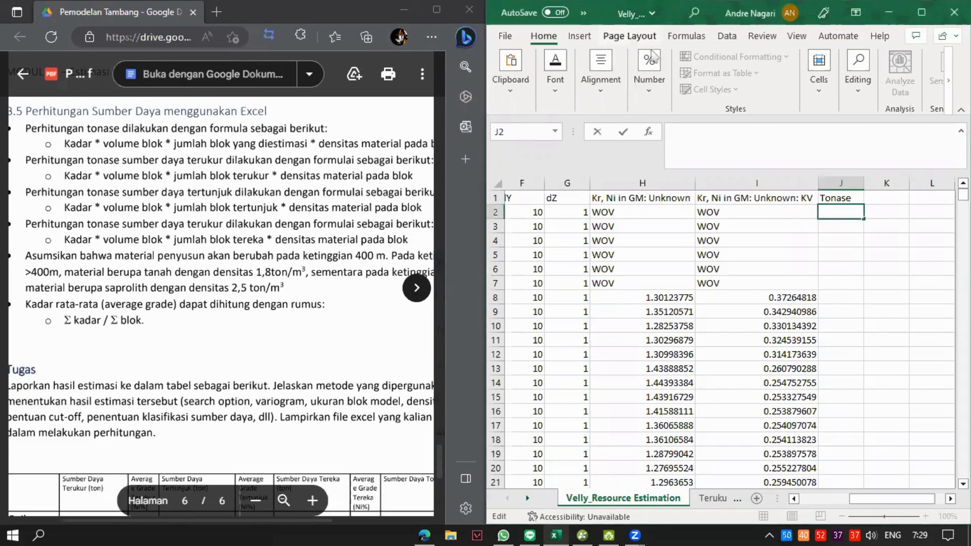
# Look over the block model columns, highlighting the Ni grade column and the kriging variance (KV) column.
pyautogui.click(834, 501)
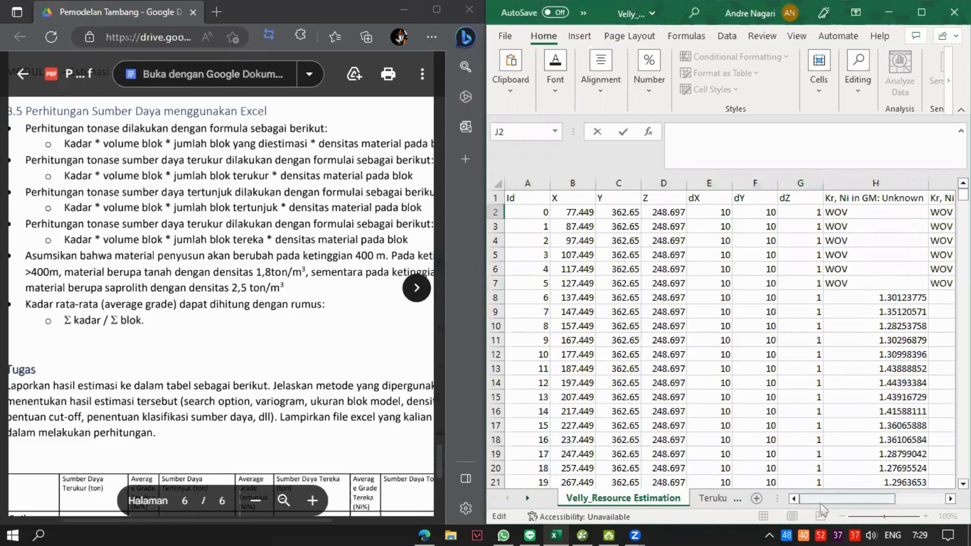
pyautogui.moveTo(823, 505); pyautogui.dragTo(867, 507)
pyautogui.click(771, 183)
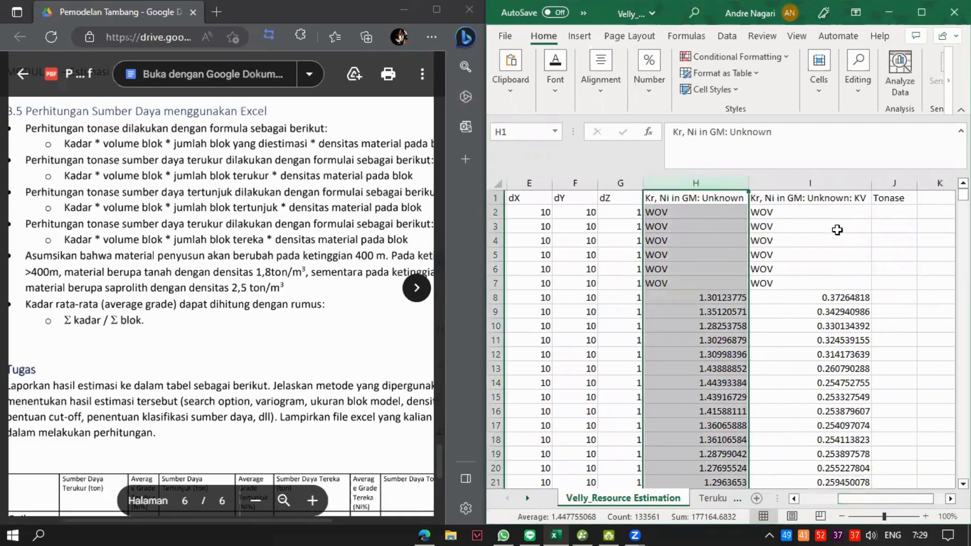
pyautogui.click(830, 181)
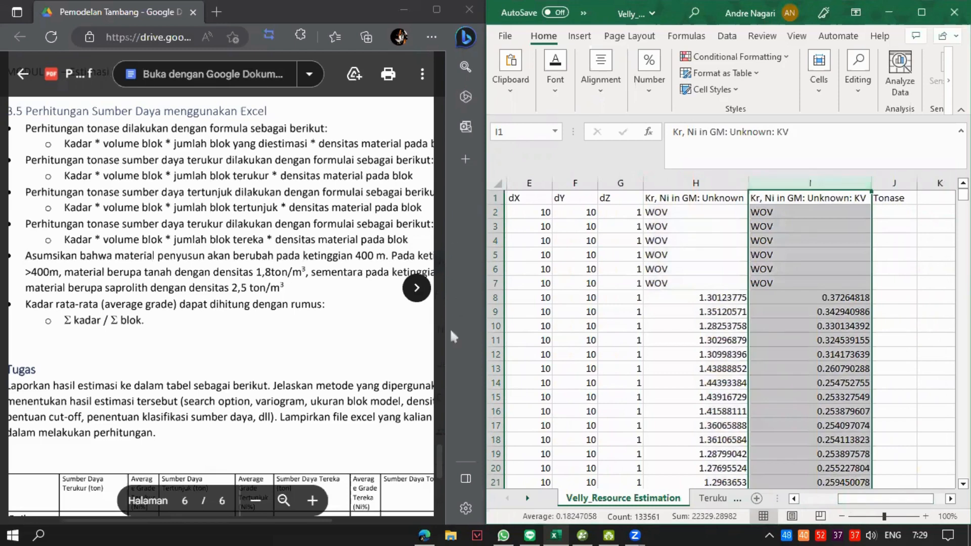
# Examine the module's estimation quality table, including Kriging Variance, and its KV limits for inferred, indicated and measured resources.
pyautogui.moveTo(438, 457); pyautogui.dragTo(491, 150)
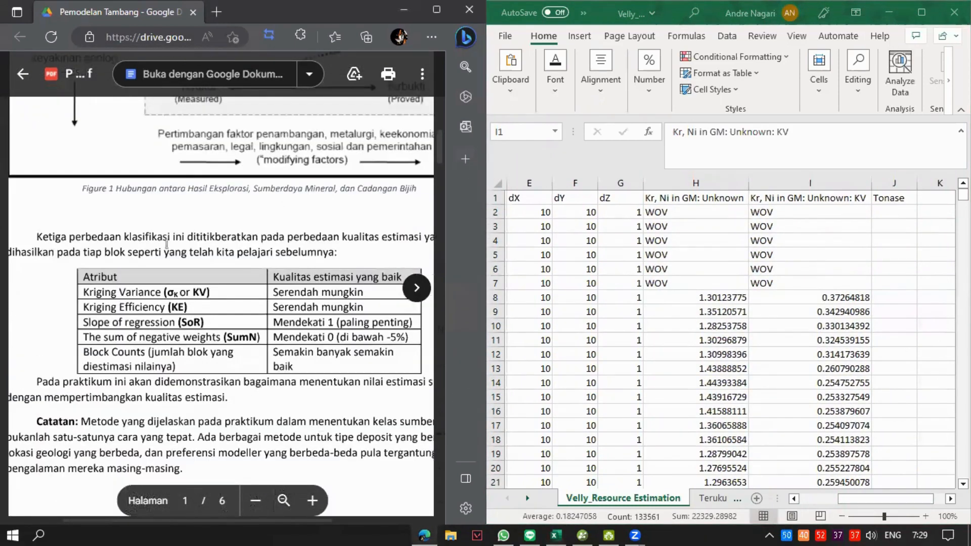
pyautogui.moveTo(84, 292); pyautogui.dragTo(159, 292)
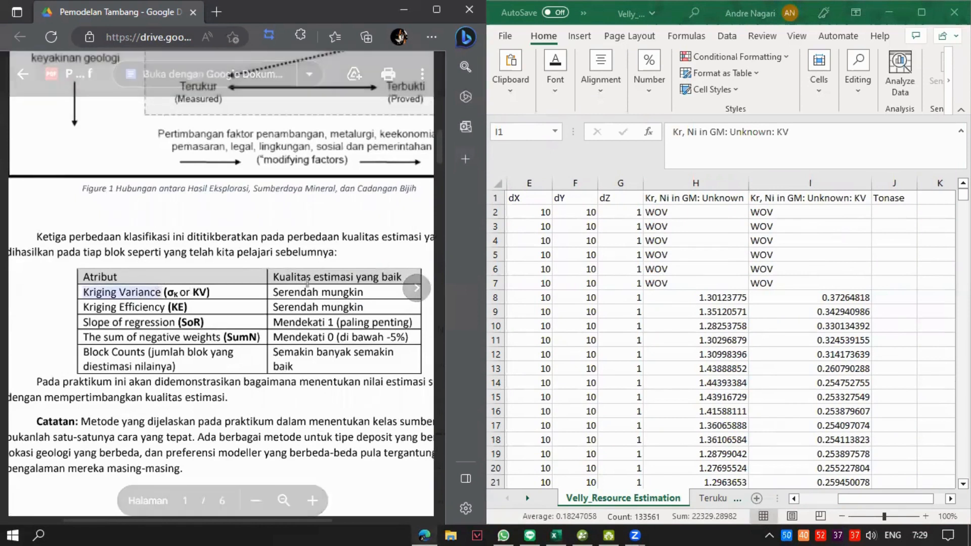
pyautogui.doubleClick(282, 277)
pyautogui.moveTo(282, 277); pyautogui.dragTo(329, 273)
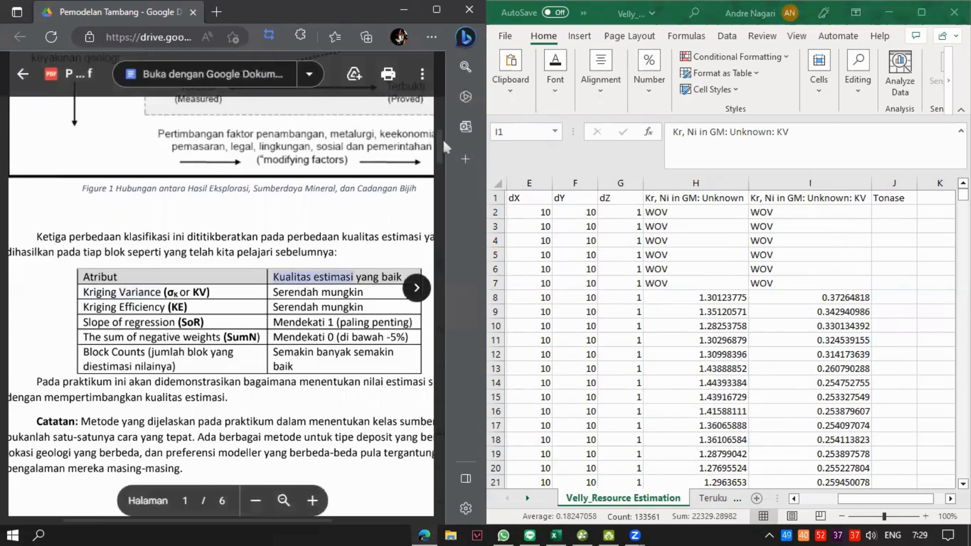
pyautogui.moveTo(442, 141); pyautogui.dragTo(440, 245)
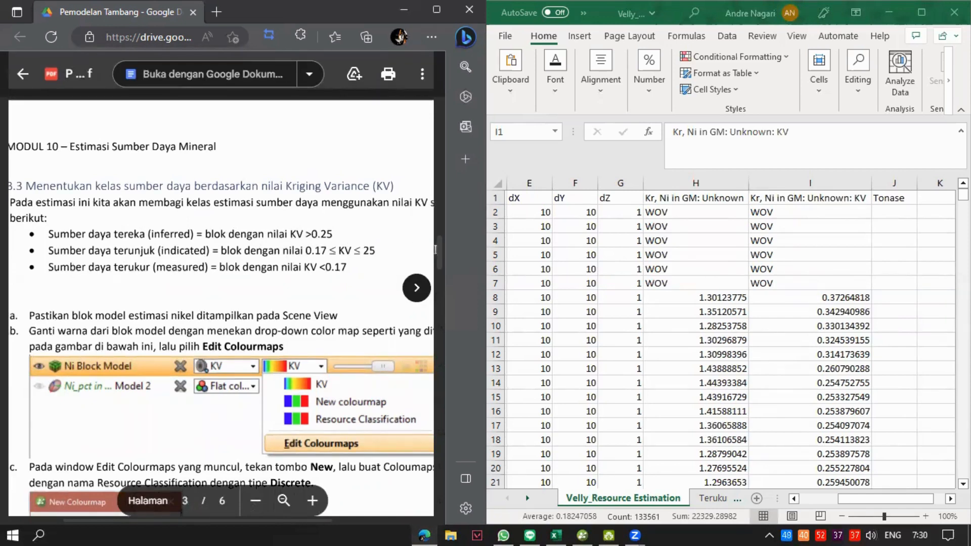
# Read the module's section B.5 on the tonnage formulas and the material densities by elevation.
pyautogui.moveTo(440, 250); pyautogui.dragTo(431, 461)
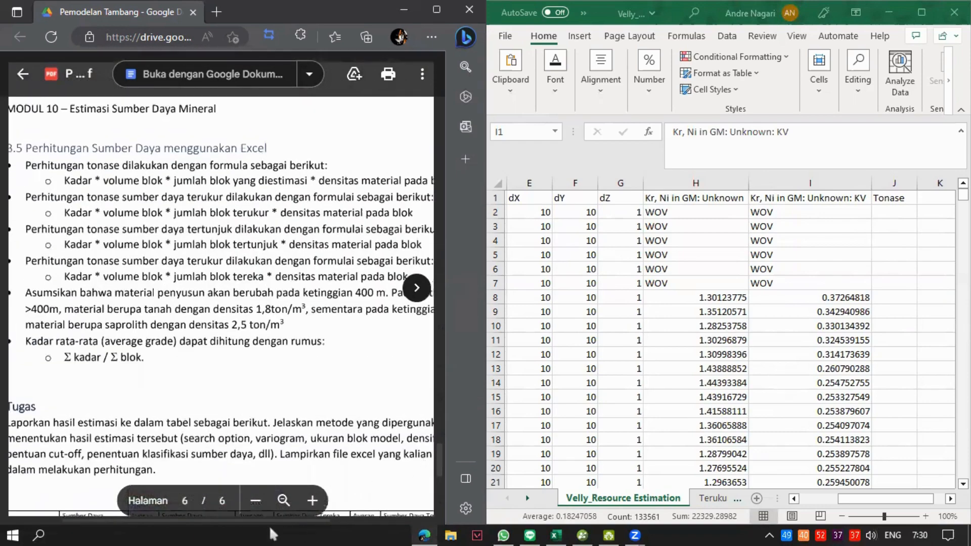
pyautogui.moveTo(260, 522); pyautogui.dragTo(232, 521)
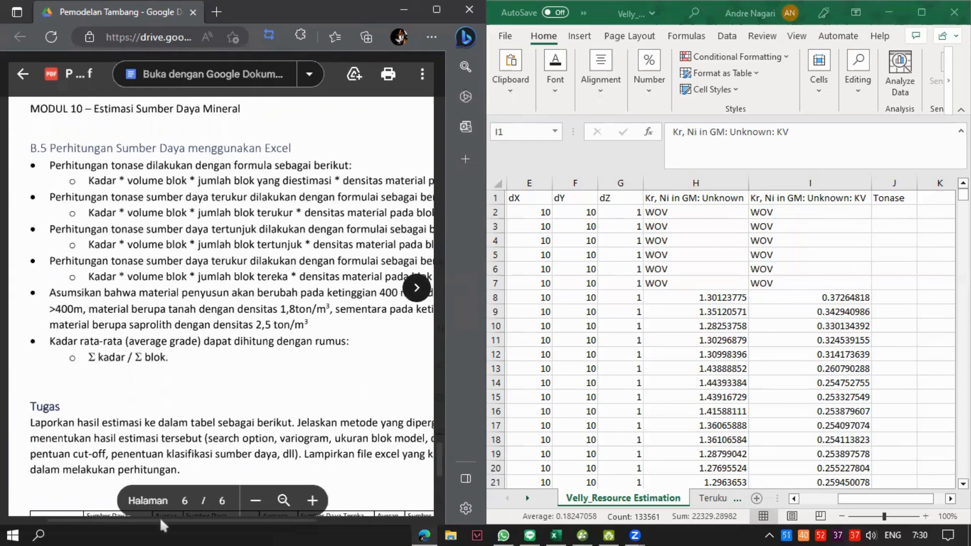
pyautogui.moveTo(163, 526); pyautogui.dragTo(182, 526)
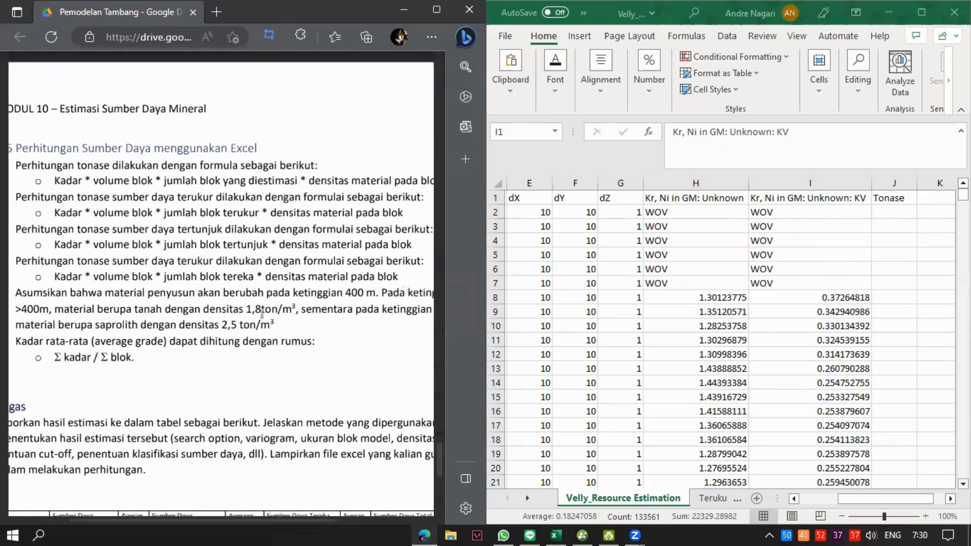
pyautogui.moveTo(201, 527)
pyautogui.mouseDown()
pyautogui.moveTo(220, 527)
pyautogui.moveTo(205, 527)
pyautogui.mouseUp()
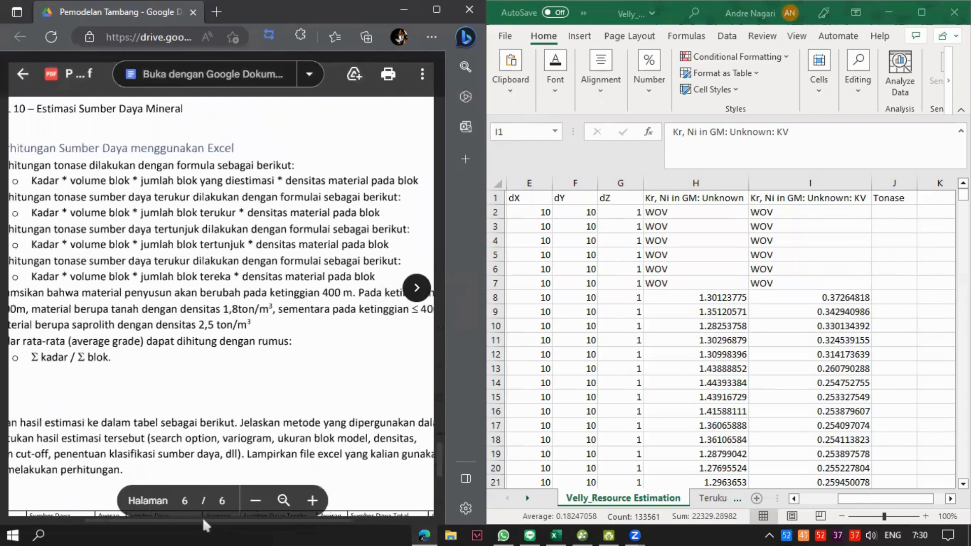
# Begin the Tonase formula in J2 as the Ni grade in H2 times 100 times 1, followed by another multiplication.
pyautogui.click(893, 221)
pyautogui.click(887, 213)
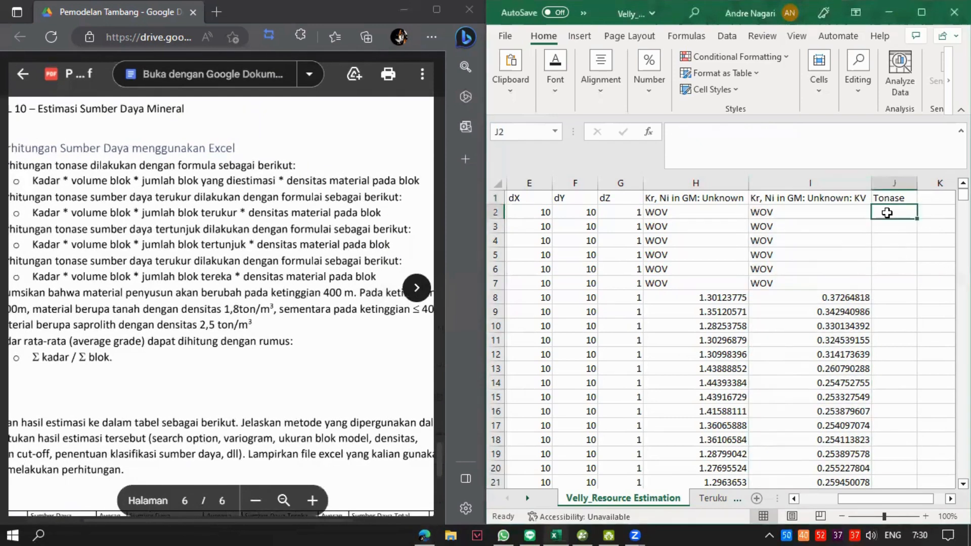
pyautogui.write('=')
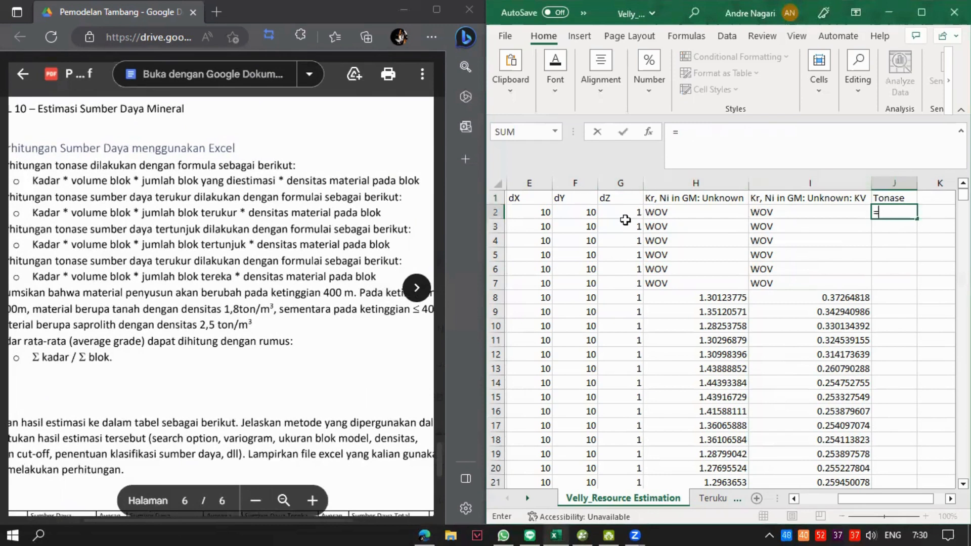
pyautogui.click(679, 211)
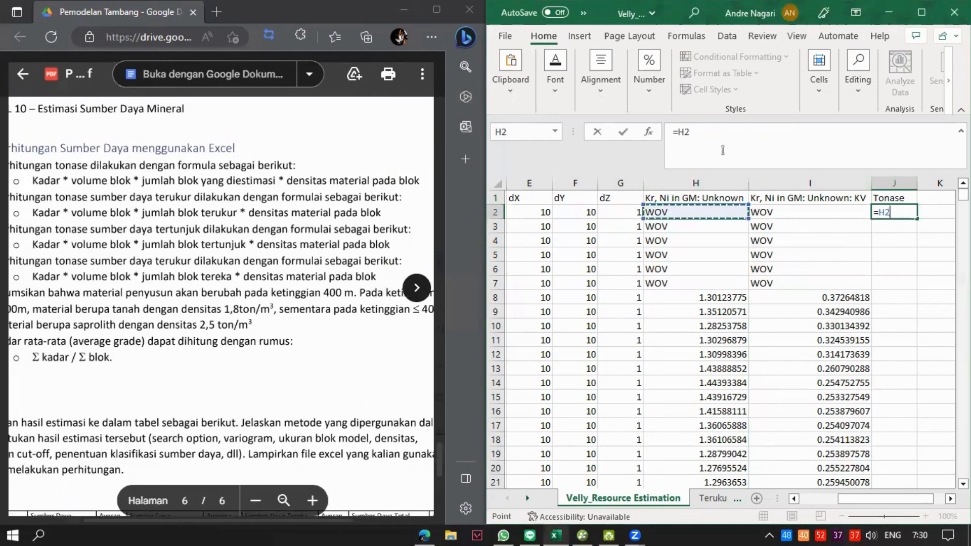
pyautogui.click(727, 139)
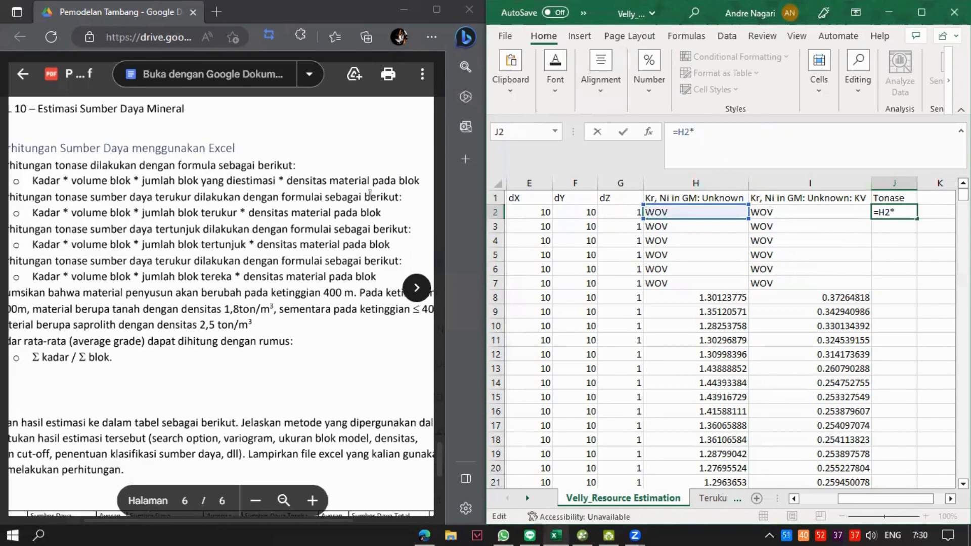
pyautogui.moveTo(841, 501); pyautogui.dragTo(830, 501)
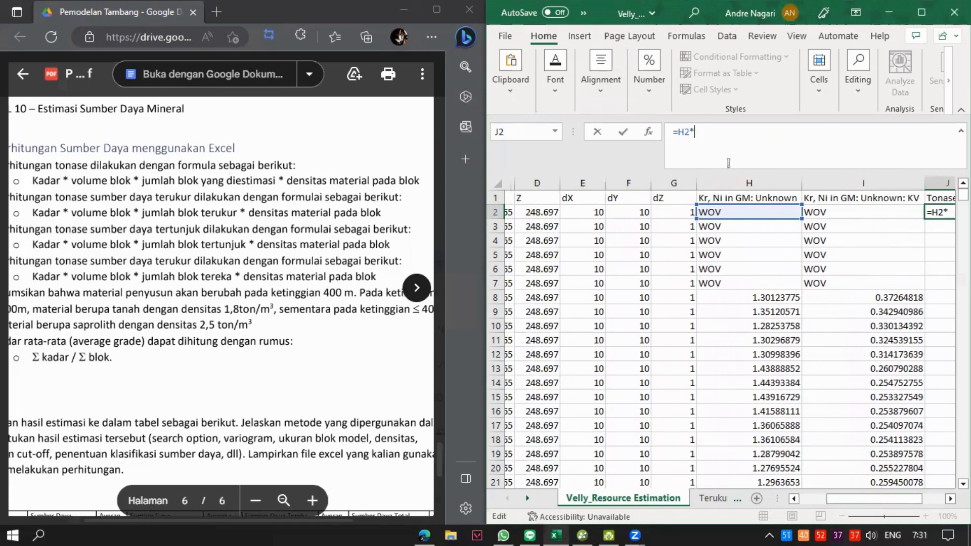
pyautogui.write('100')
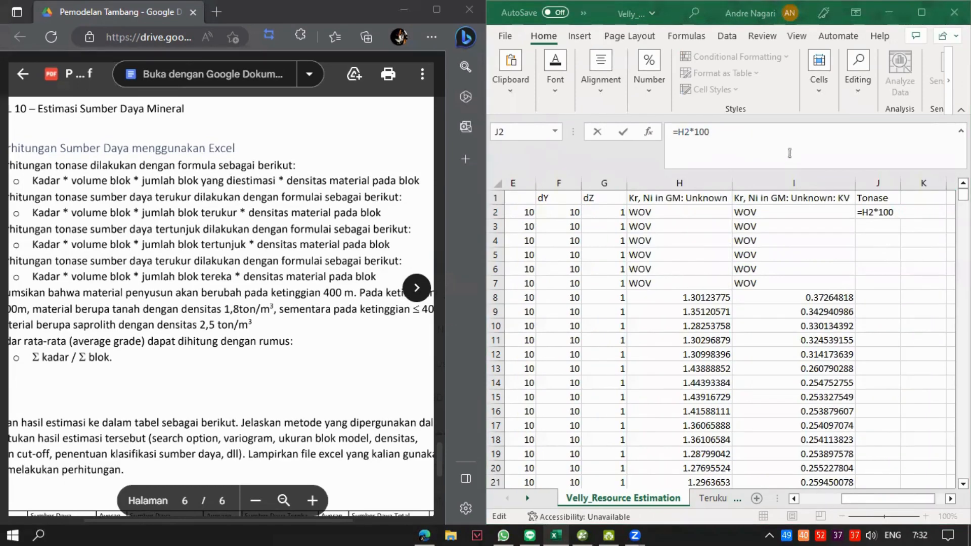
pyautogui.click(766, 143)
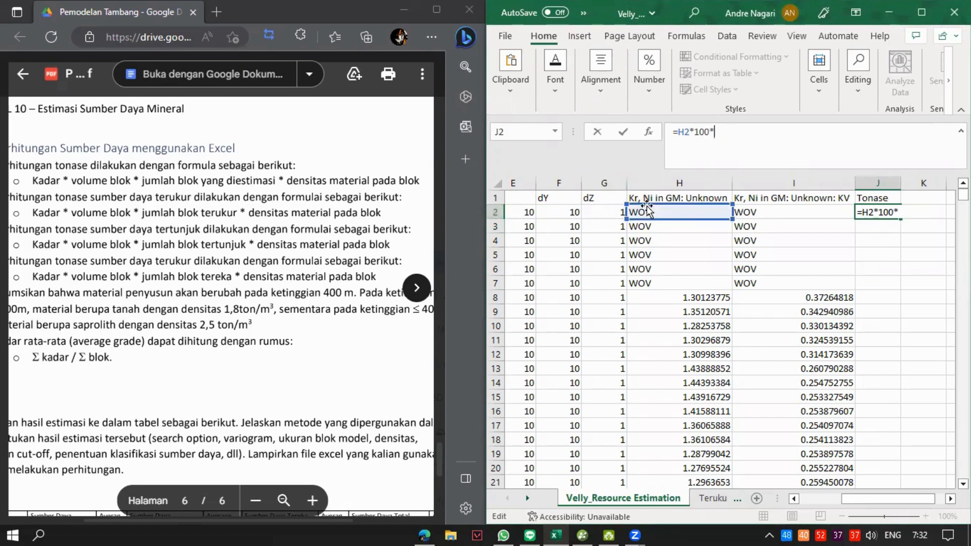
pyautogui.write('1*')
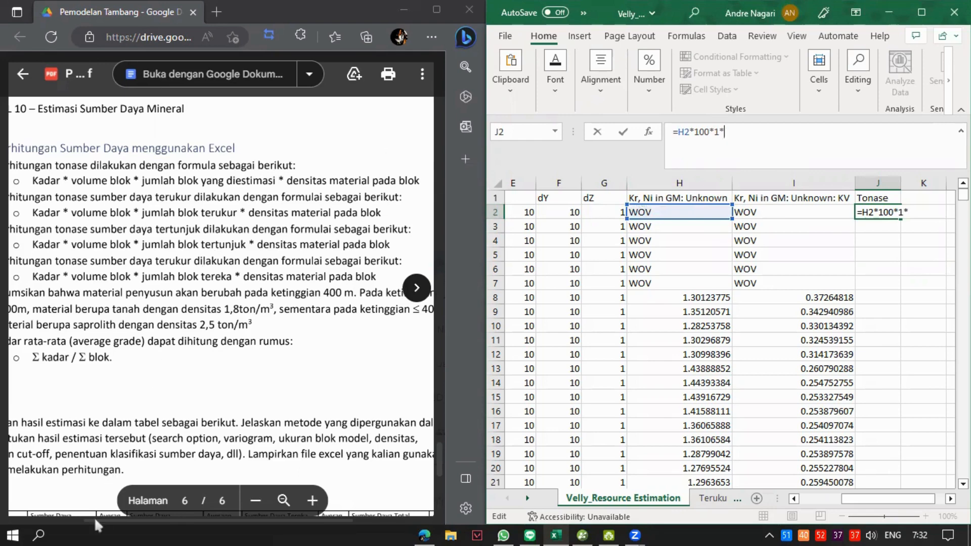
# Consult the density assumptions in the module and append an IF function as the density factor of the J2 formula.
pyautogui.moveTo(94, 517); pyautogui.dragTo(74, 517)
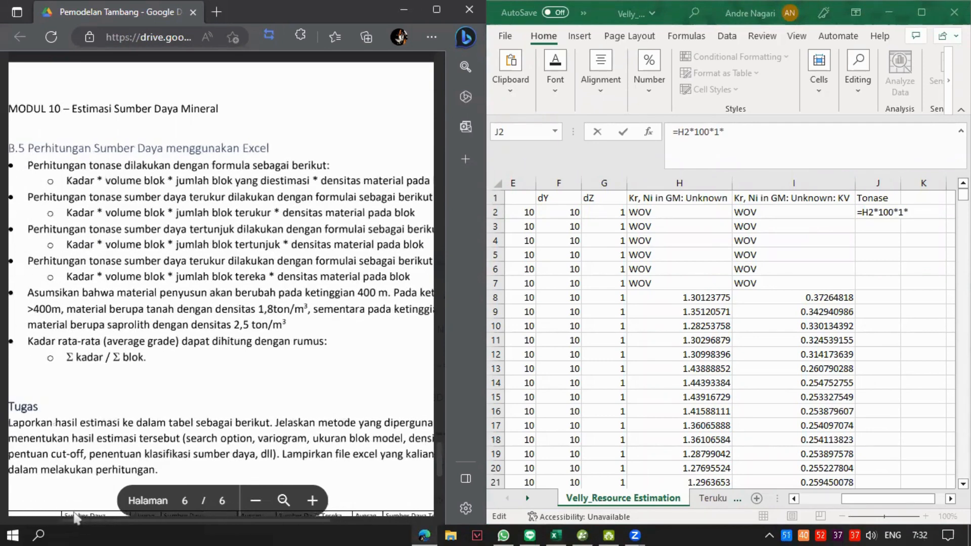
pyautogui.moveTo(75, 517); pyautogui.dragTo(80, 517)
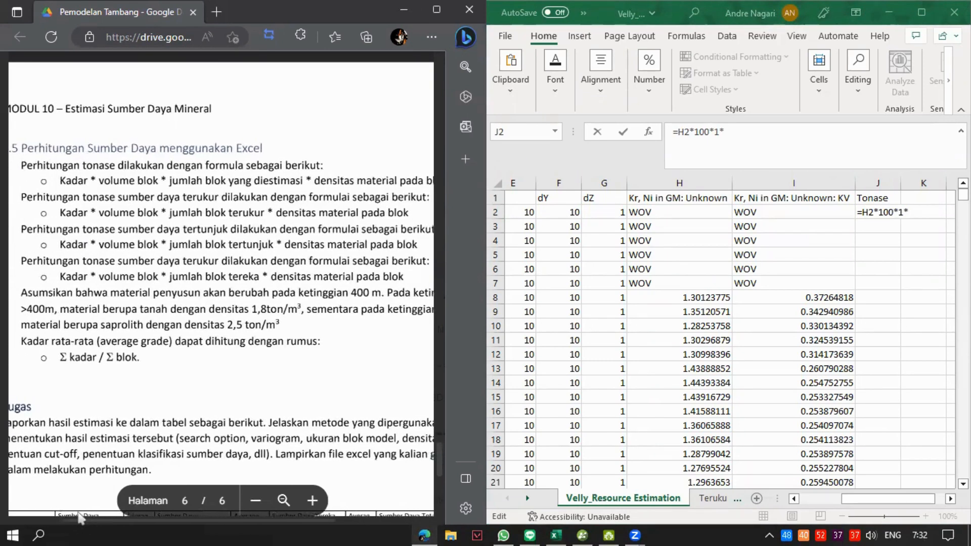
pyautogui.click(751, 141)
pyautogui.write('f')
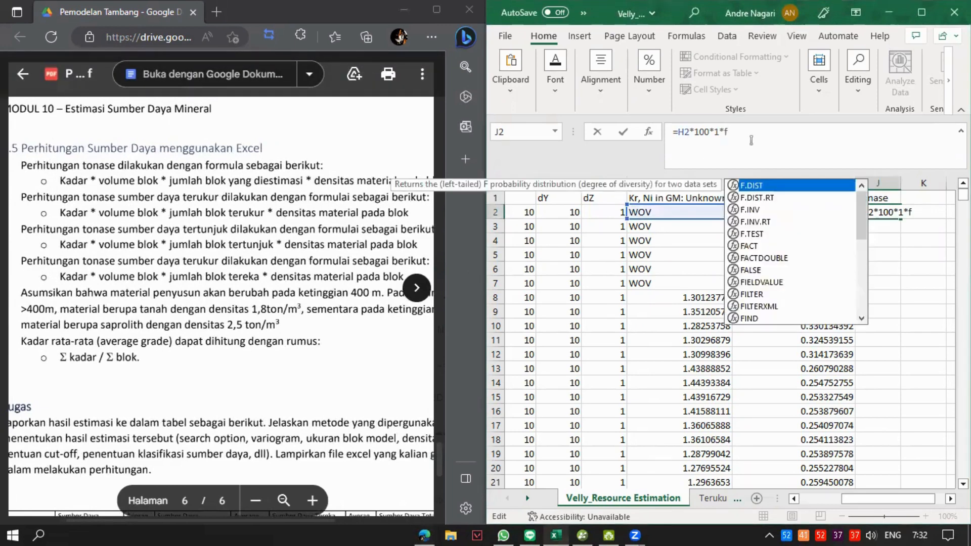
pyautogui.press('BackSpace')
pyautogui.write('if')
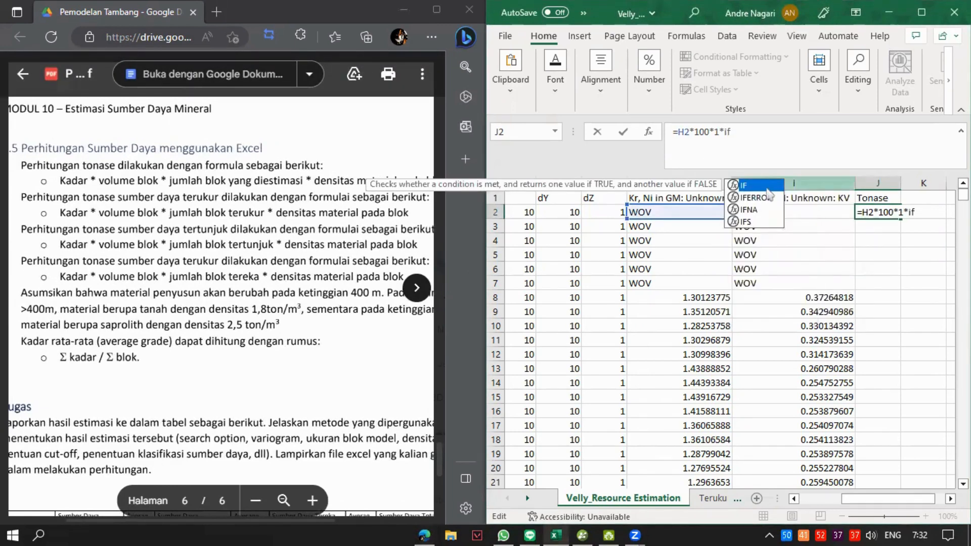
pyautogui.doubleClick(756, 185)
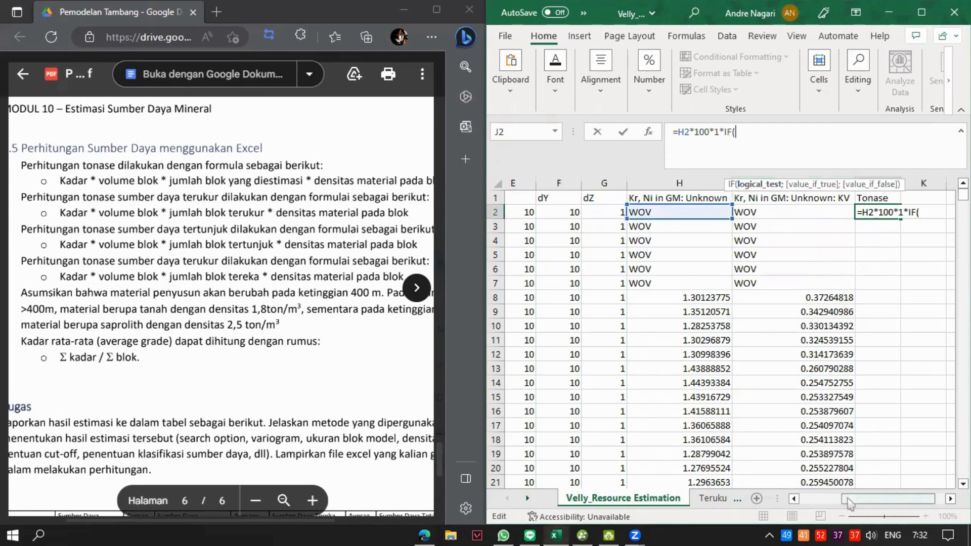
# Set the IF function's logical test to D2>400, using the block's Z elevation.
pyautogui.moveTo(850, 502); pyautogui.dragTo(809, 507)
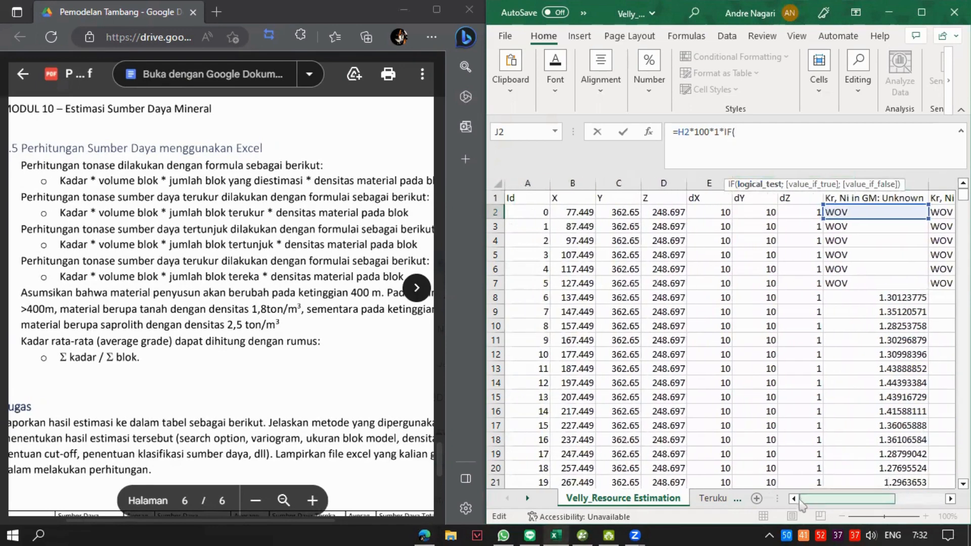
pyautogui.click(653, 212)
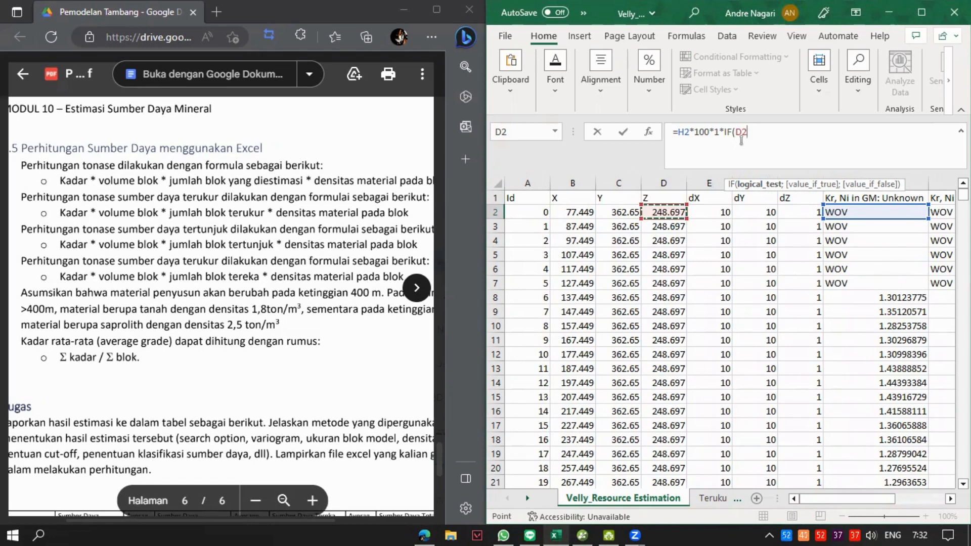
pyautogui.write(';')
pyautogui.press('BackSpace')
pyautogui.moveTo(233, 518); pyautogui.dragTo(244, 518)
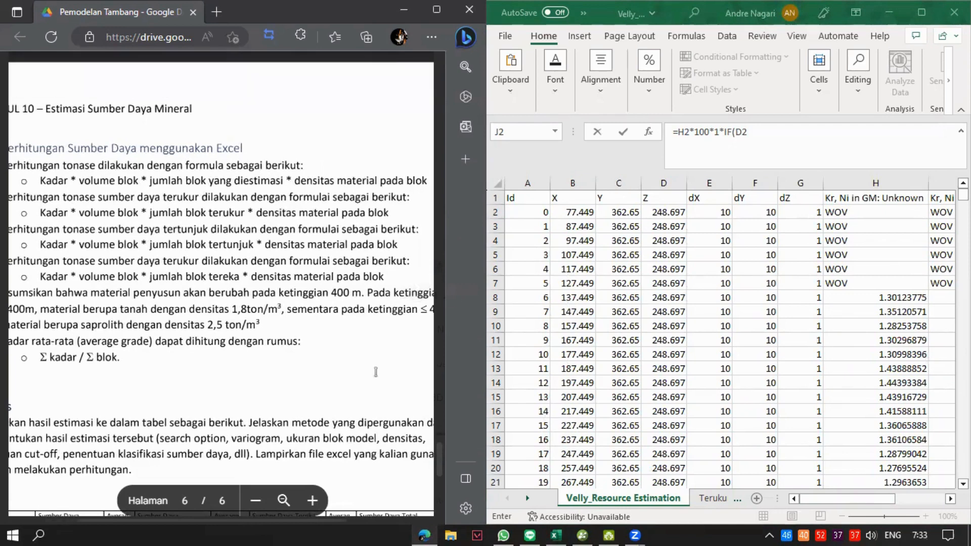
pyautogui.click(783, 144)
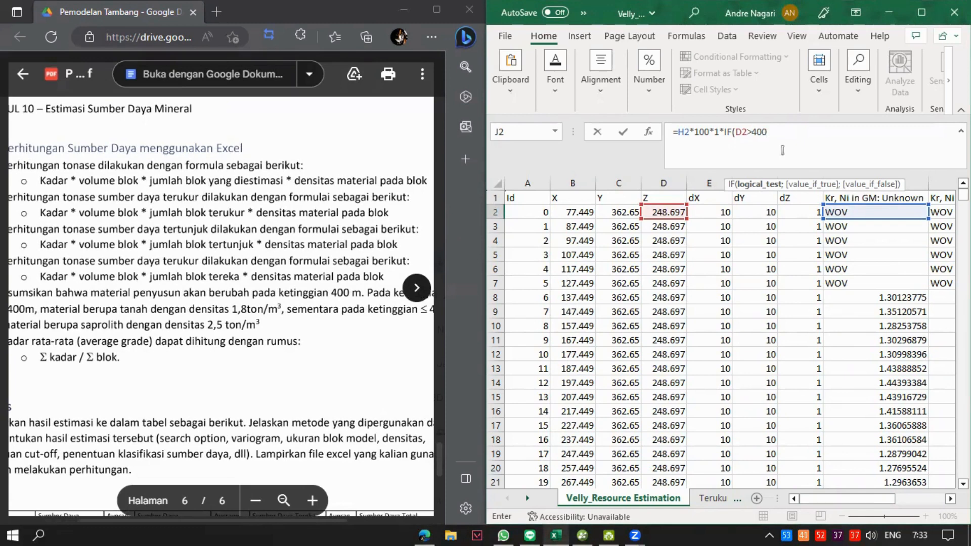
# Complete the J2 formula with density 1.8 if the test is true and 2.5 if false, and enter it.
pyautogui.write(';1.8')
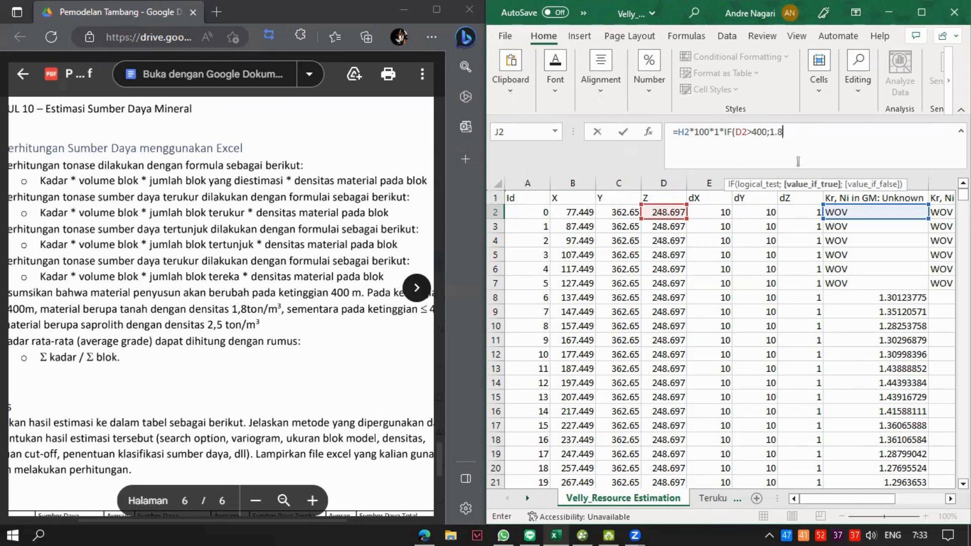
pyautogui.write(';2')
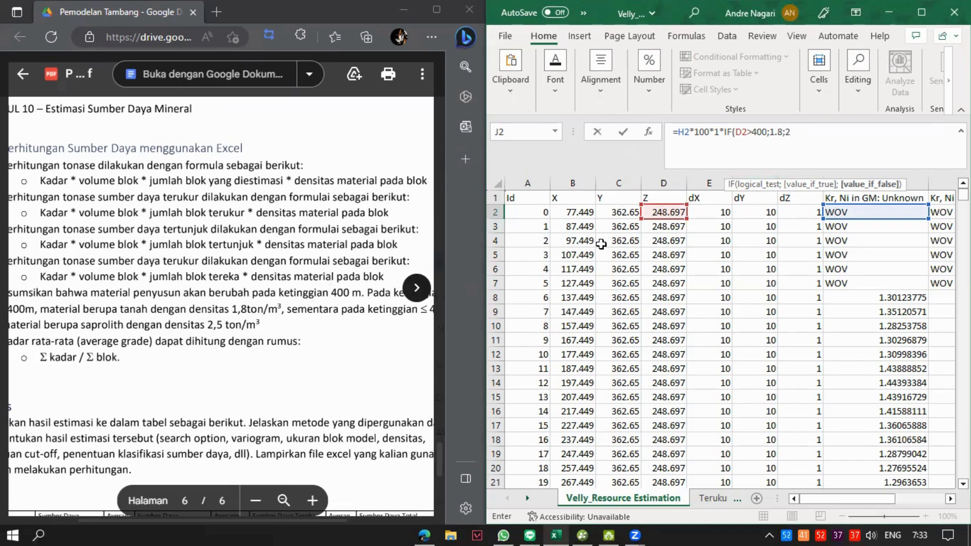
pyautogui.write('5)')
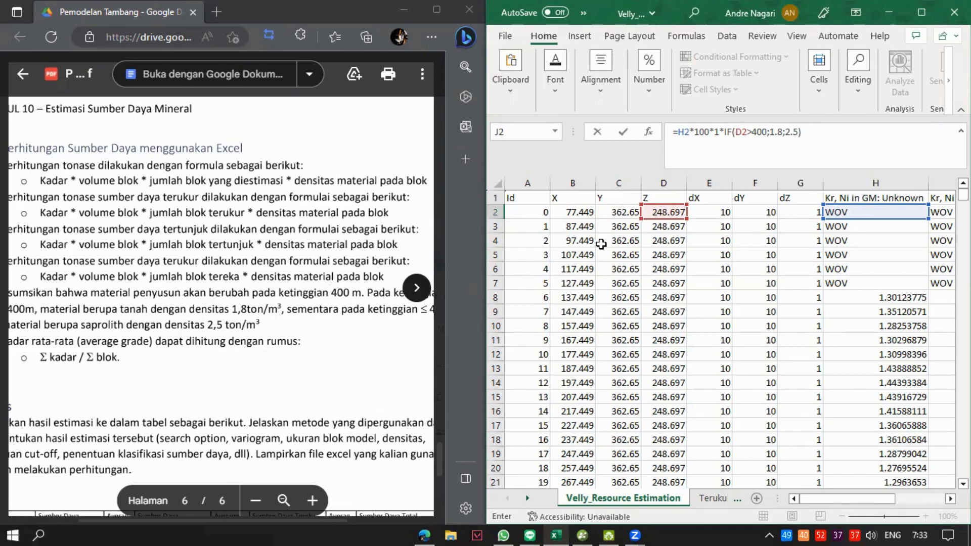
pyautogui.moveTo(842, 501); pyautogui.dragTo(892, 501)
pyautogui.press('Return')
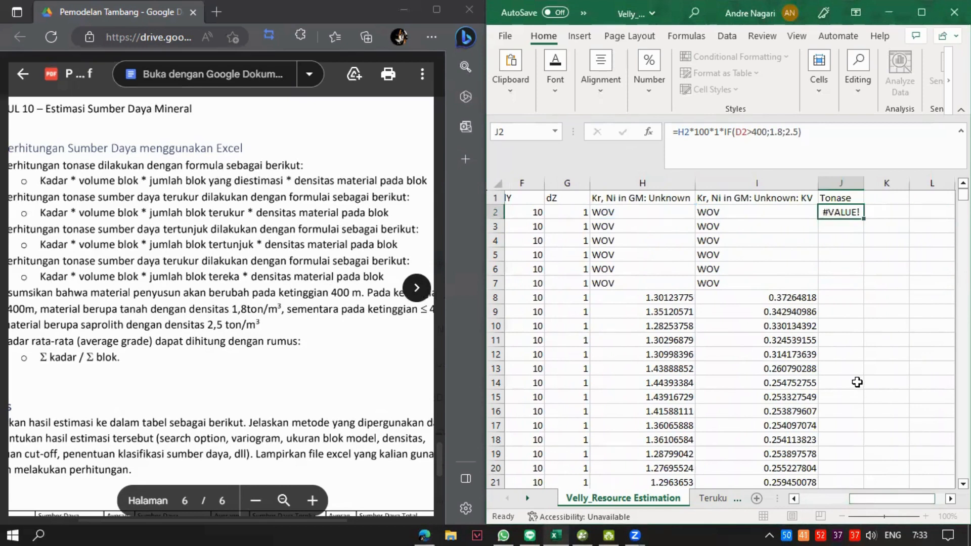
# Check the Tonase result in J2 against the grade value in H2 that it refers to.
pyautogui.click(844, 212)
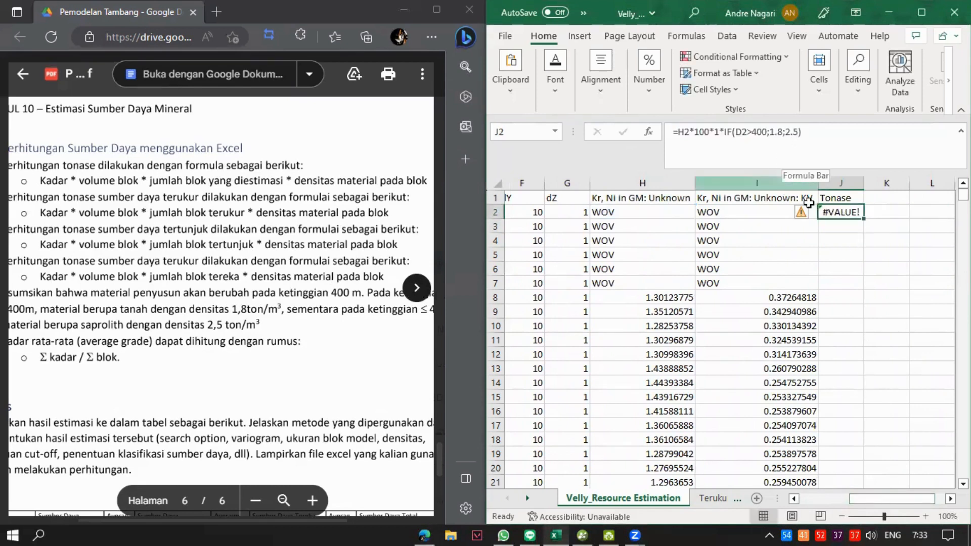
pyautogui.click(804, 213)
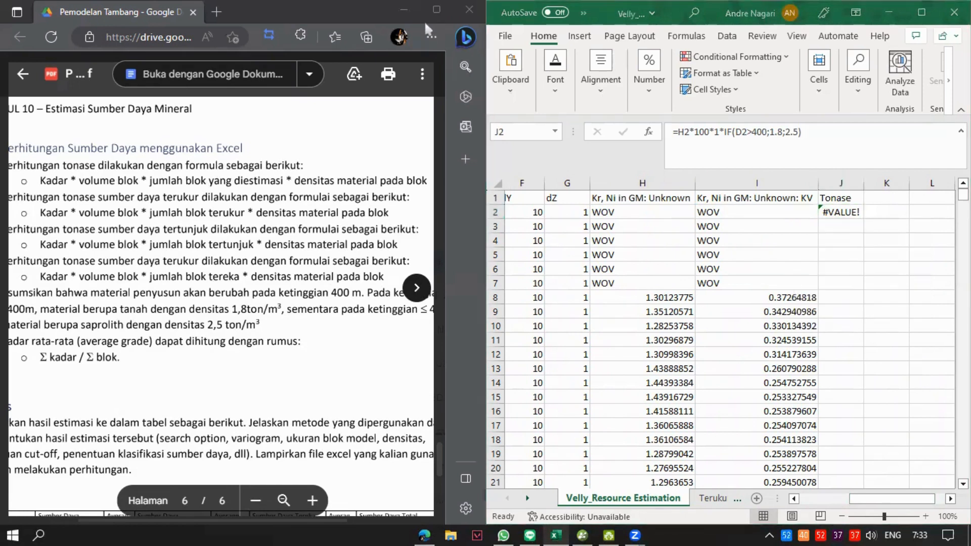
pyautogui.click(630, 211)
pyautogui.click(832, 213)
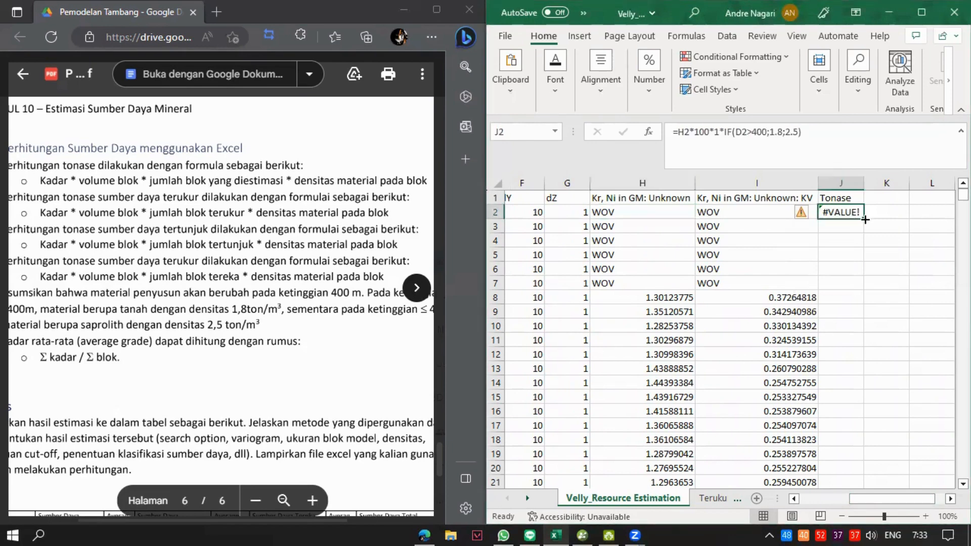
# Fill the J2 tonnage formula down the whole Tonase column and check the copied formulas in J7 and J8.
pyautogui.doubleClick(864, 220)
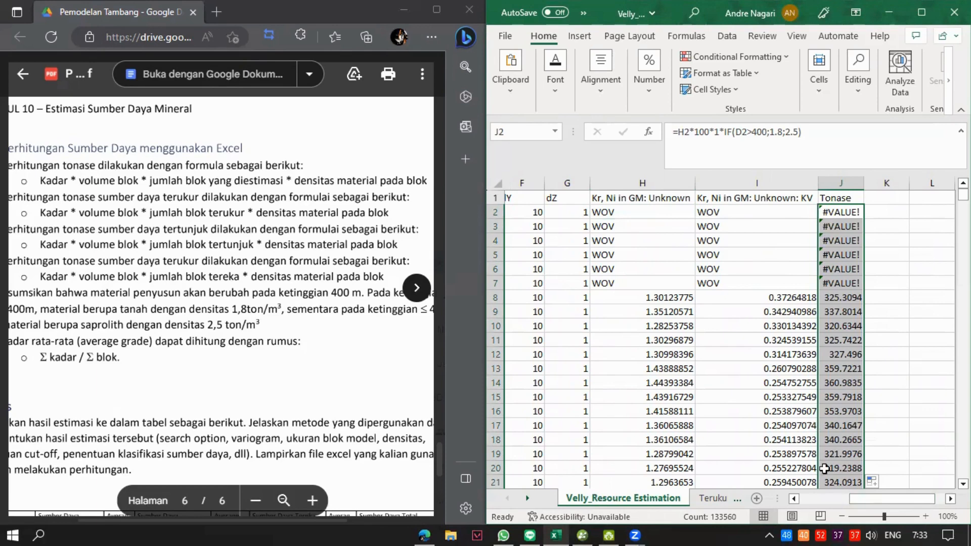
pyautogui.moveTo(877, 503); pyautogui.dragTo(856, 505)
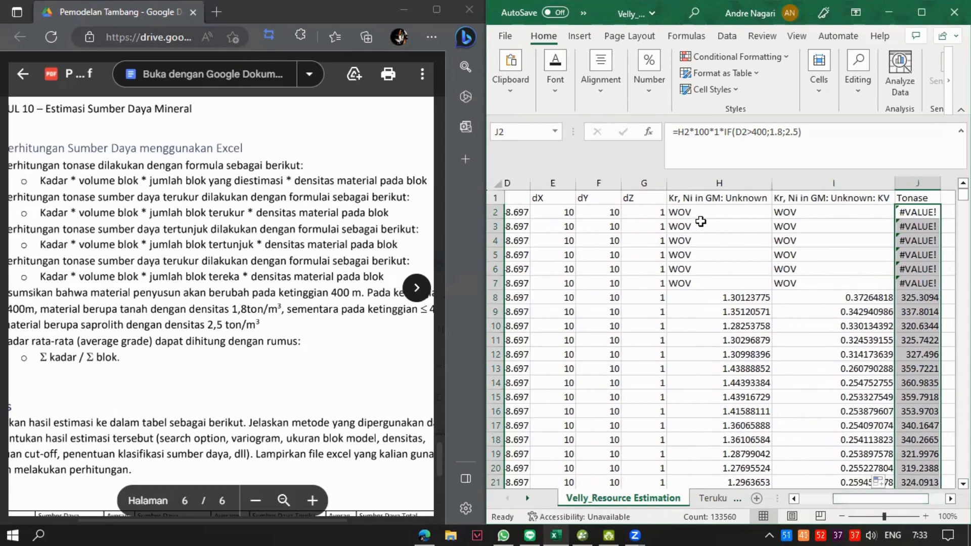
pyautogui.click(815, 219)
pyautogui.click(917, 223)
pyautogui.click(917, 284)
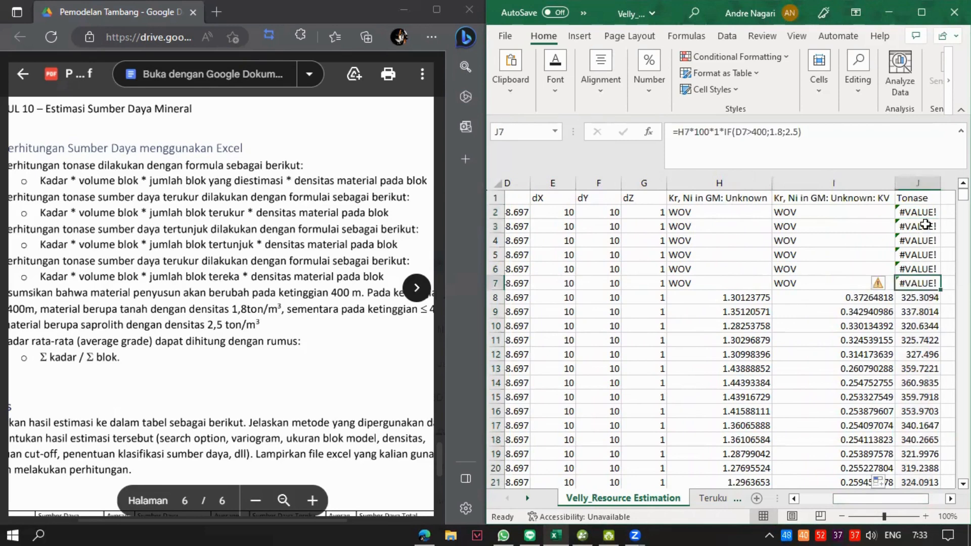
pyautogui.click(915, 305)
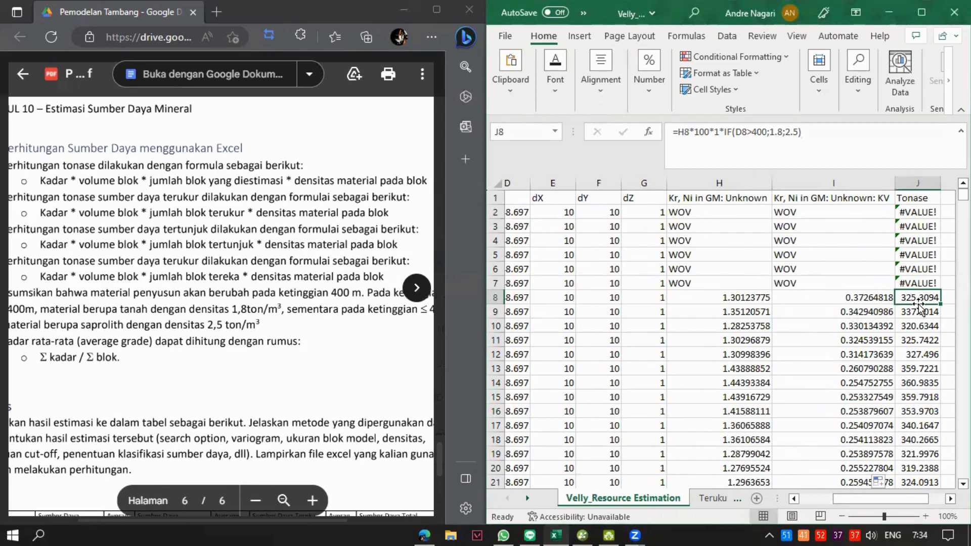
# Maximize the workbook window and label I133562, directly below the last KV value, "Total Tonase".
pyautogui.moveTo(964, 195); pyautogui.dragTo(953, 494)
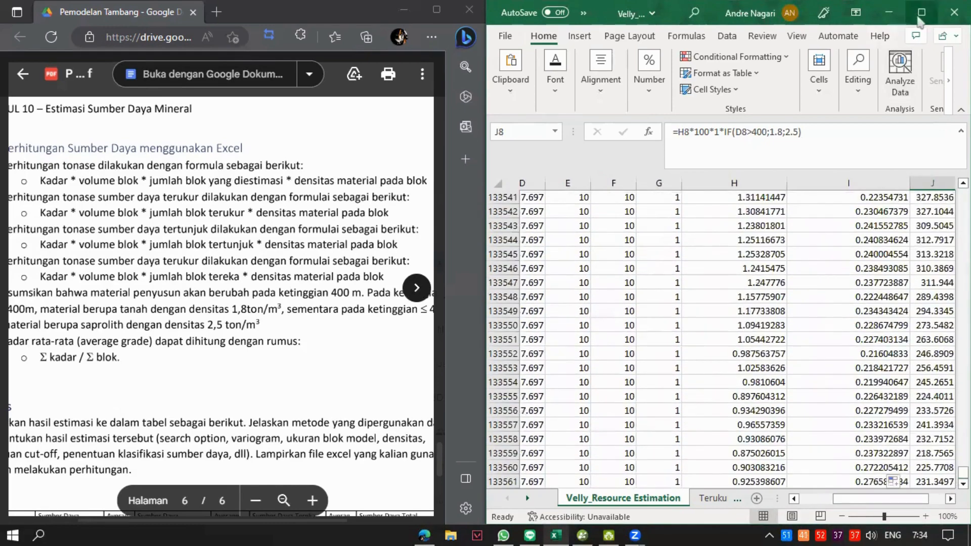
pyautogui.click(922, 13)
pyautogui.click(483, 480)
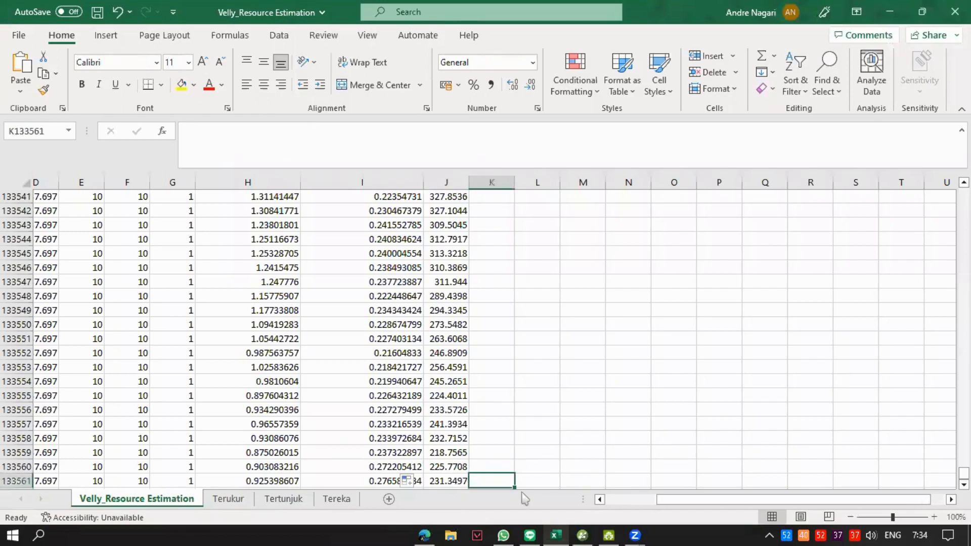
pyautogui.press('Down')
pyautogui.press('Down')
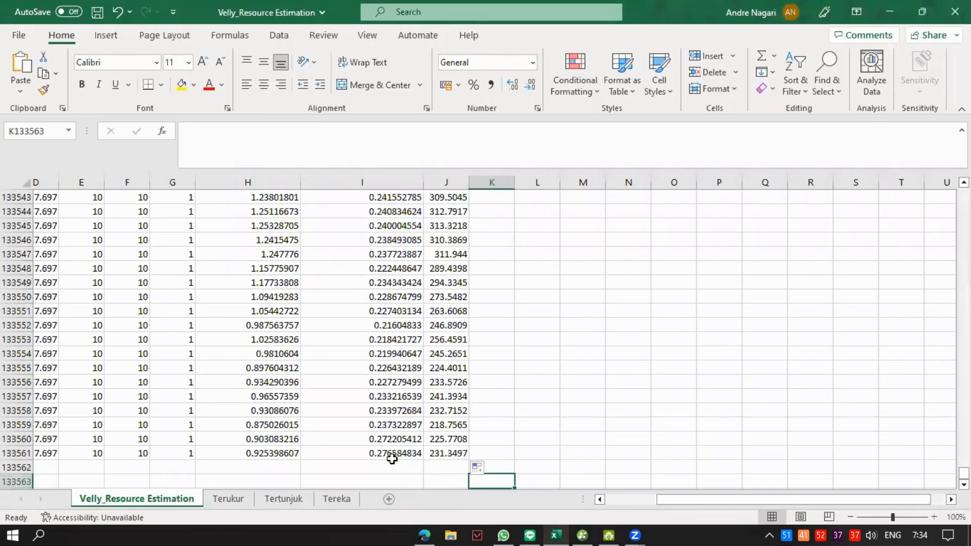
pyautogui.click(392, 457)
pyautogui.click(400, 469)
pyautogui.write('o')
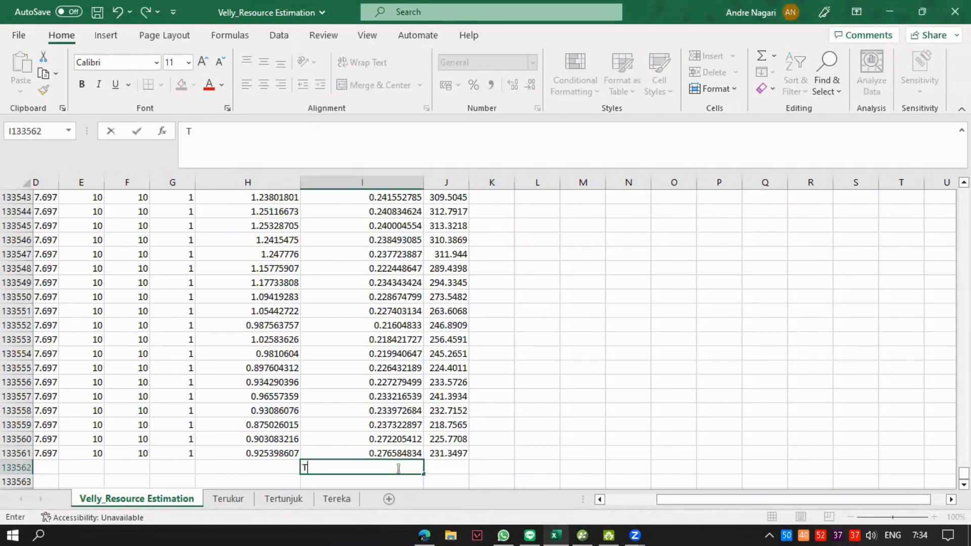
pyautogui.write('otal Tonase')
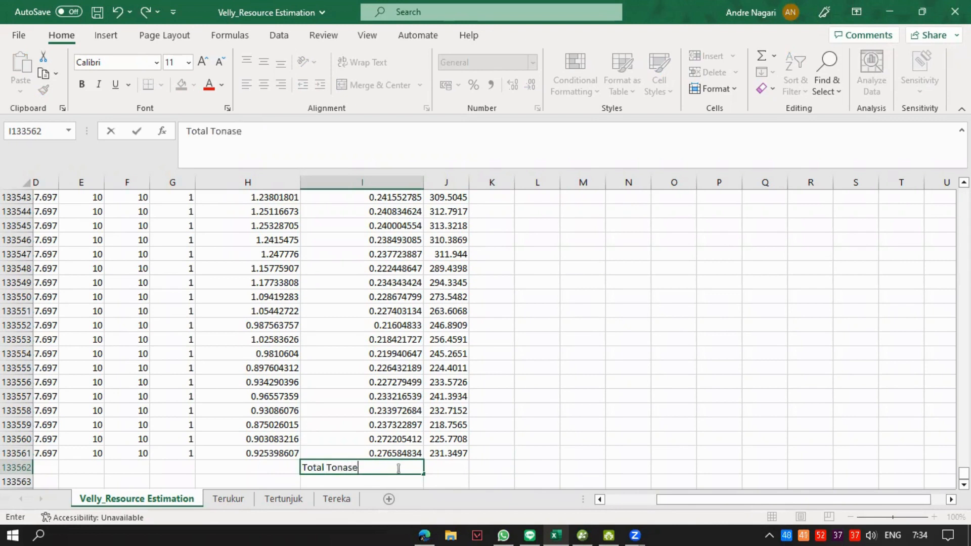
pyautogui.press('Return')
# Sum the whole Tonase column in J133562 with =SUM(J2:J133561).
pyautogui.click(446, 463)
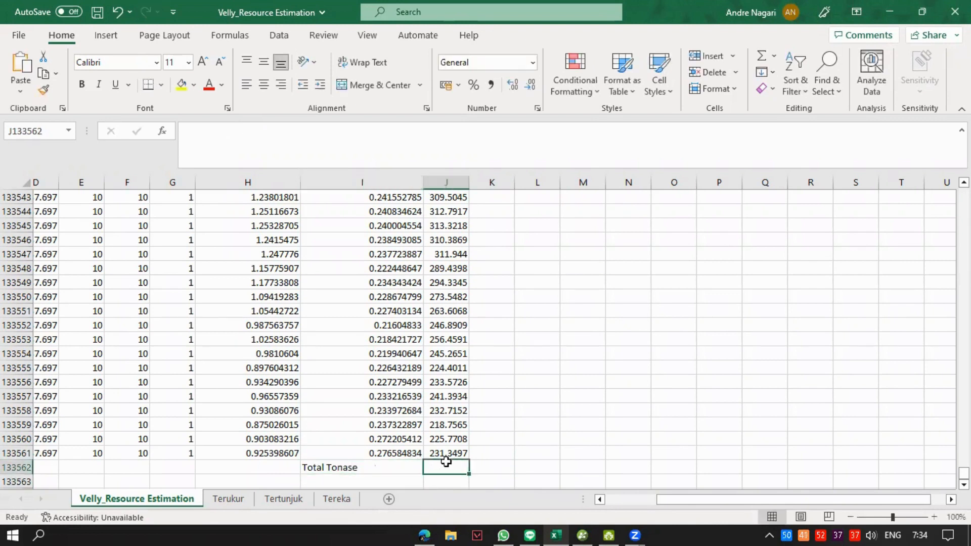
pyautogui.write('=sum')
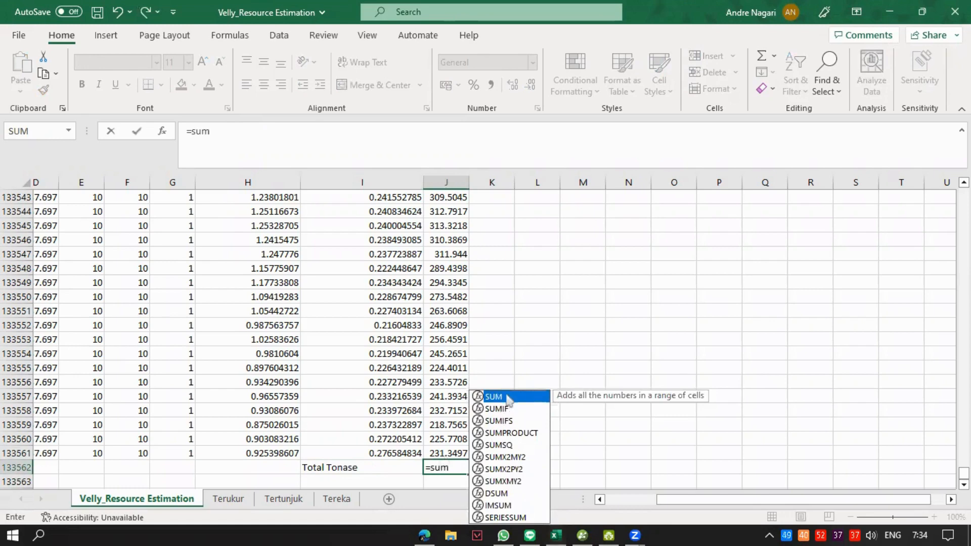
pyautogui.doubleClick(509, 400)
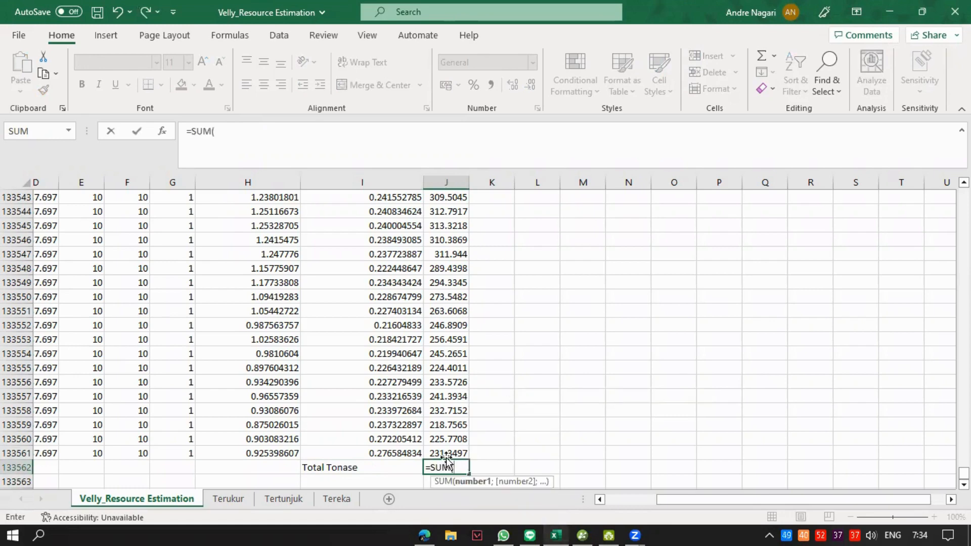
pyautogui.click(448, 453)
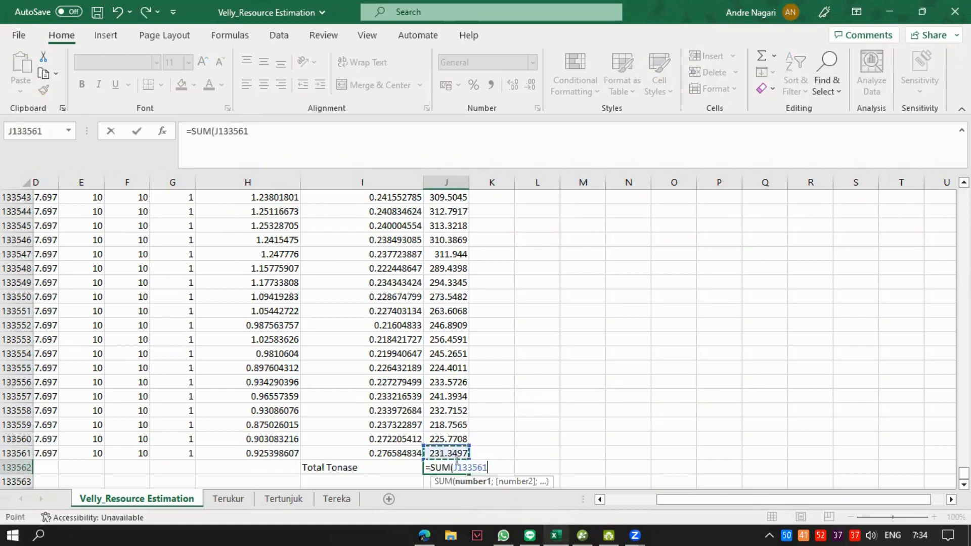
pyautogui.moveTo(456, 450)
pyautogui.mouseDown()
pyautogui.moveTo(435, 182)
pyautogui.moveTo(424, 152)
pyautogui.moveTo(480, 494)
pyautogui.moveTo(476, 535)
pyautogui.moveTo(464, 458)
pyautogui.mouseUp()
pyautogui.moveTo(964, 473); pyautogui.dragTo(964, 190)
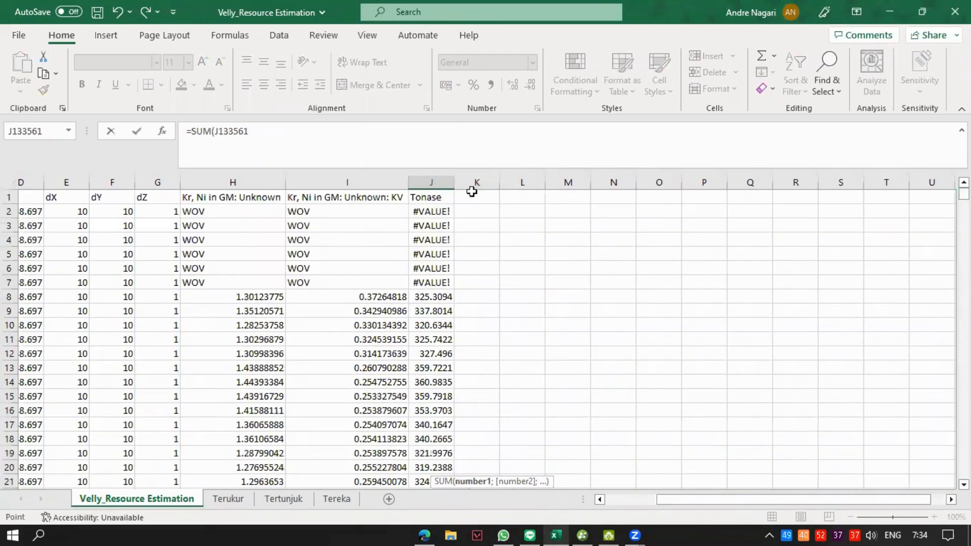
pyautogui.keyDown('shift'); pyautogui.click(442, 214); pyautogui.keyUp('shift')
pyautogui.press('Return')
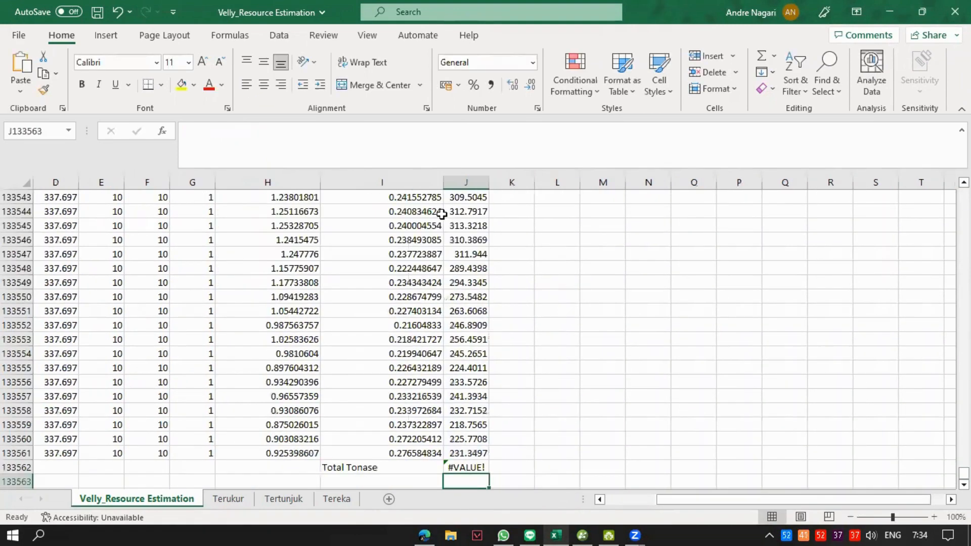
# Inspect the error options of the Total Tonase cell and examine the first block's entries in J2, I2 and H2.
pyautogui.click(461, 468)
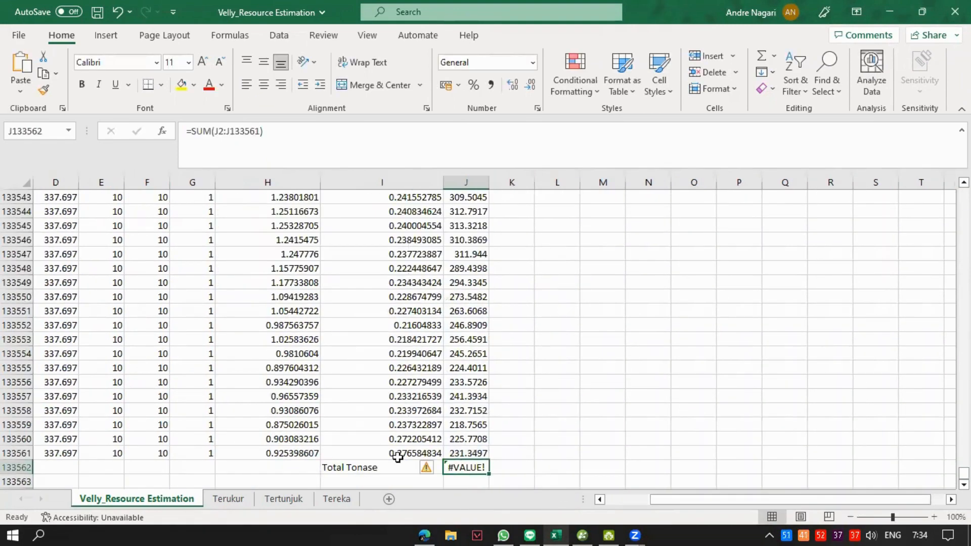
pyautogui.click(427, 468)
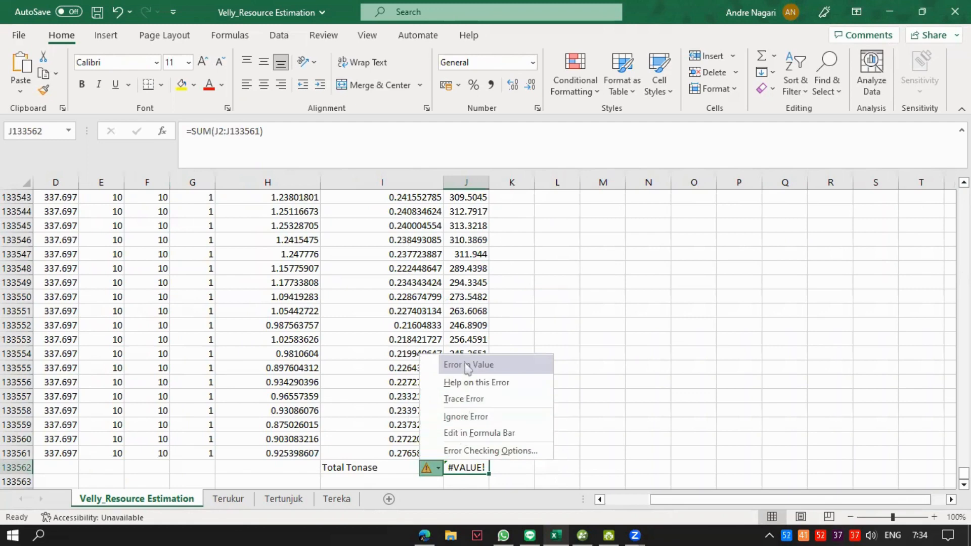
pyautogui.click(649, 311)
pyautogui.moveTo(964, 473); pyautogui.dragTo(964, 192)
pyautogui.click(633, 282)
pyautogui.click(460, 211)
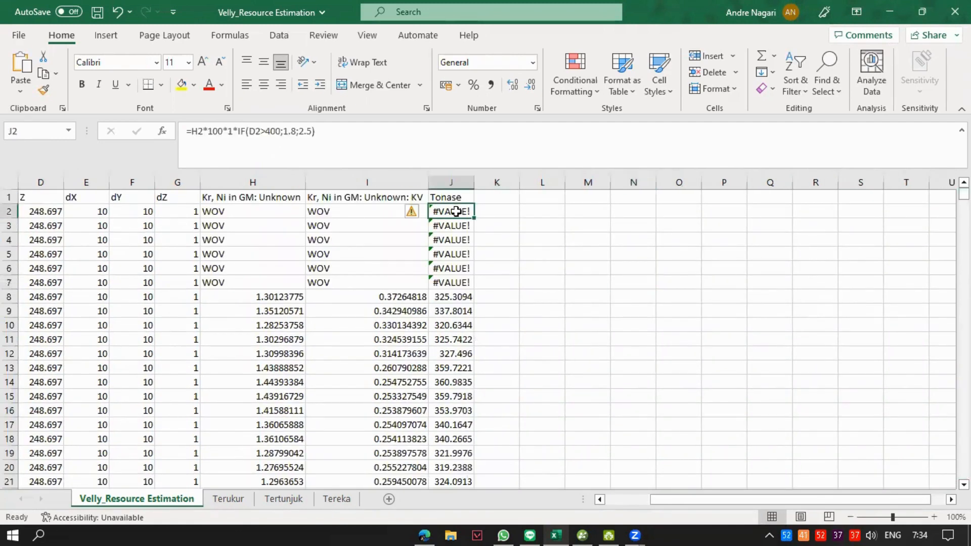
pyautogui.click(330, 212)
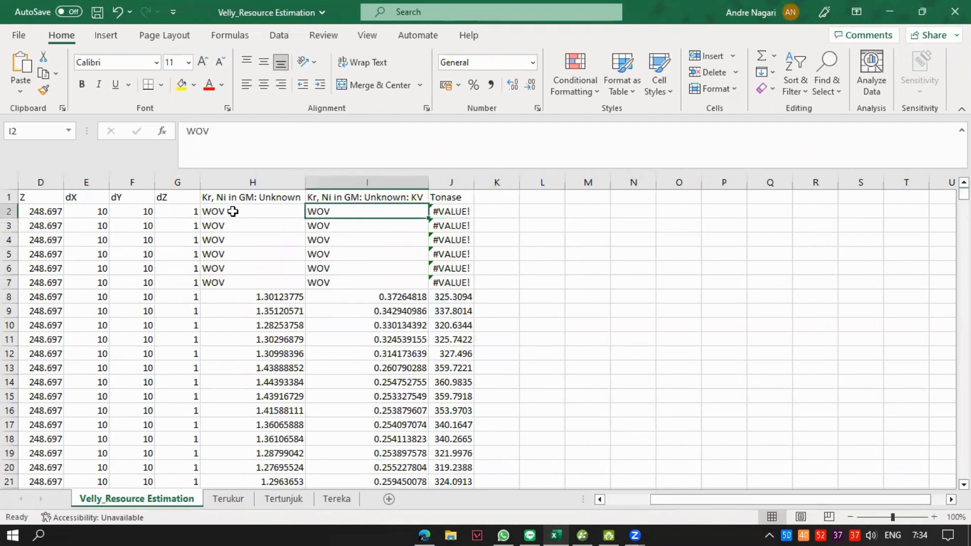
pyautogui.click(233, 212)
pyautogui.click(607, 263)
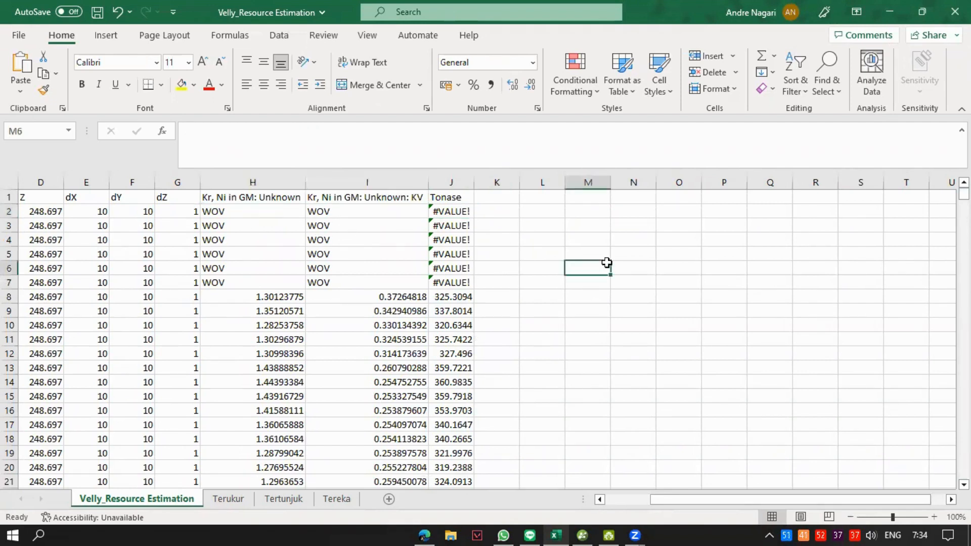
# Replace every WOV entry in the sheet with 0 and check the recalculated Total Tonase cell J133562.
pyautogui.hotkey('ctrl', 'f')
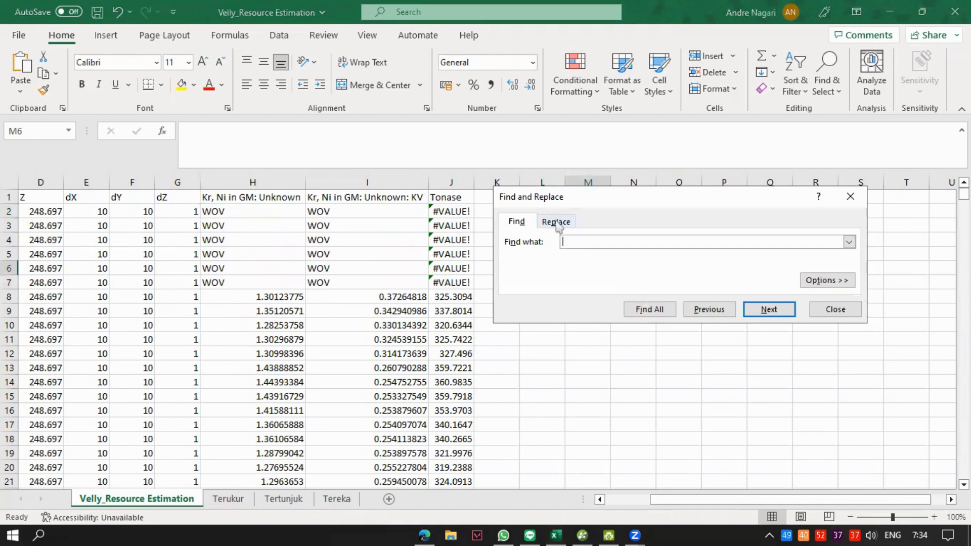
pyautogui.click(556, 222)
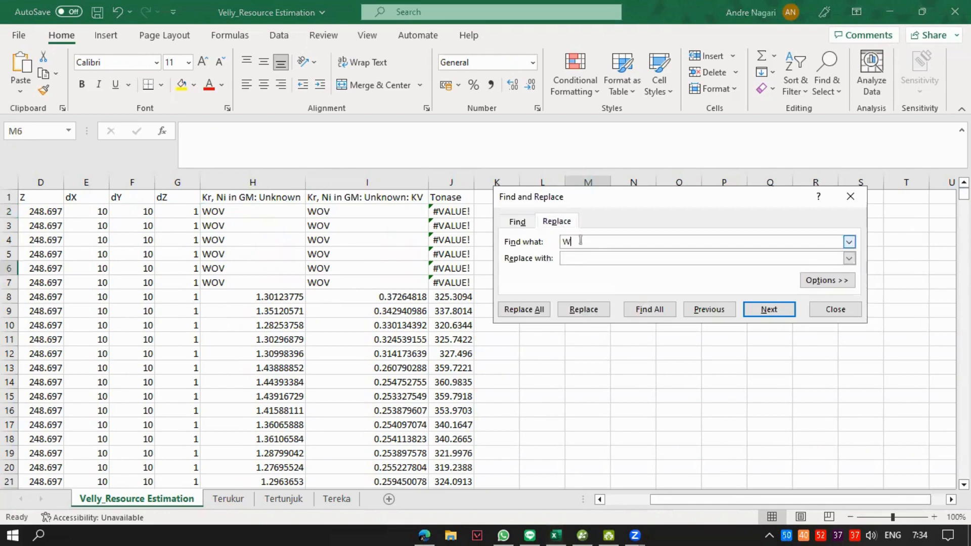
pyautogui.write('WOV')
pyautogui.click(586, 258)
pyautogui.write('0')
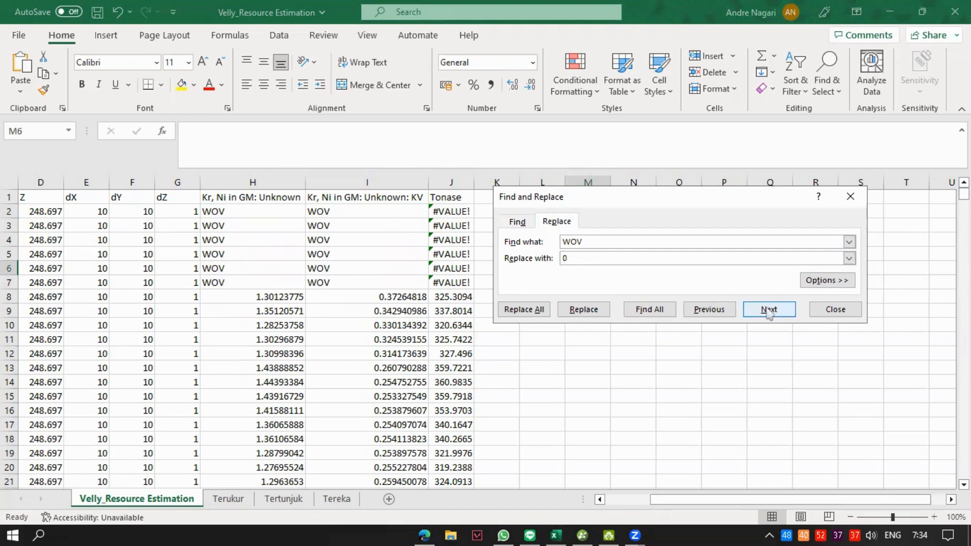
pyautogui.click(540, 317)
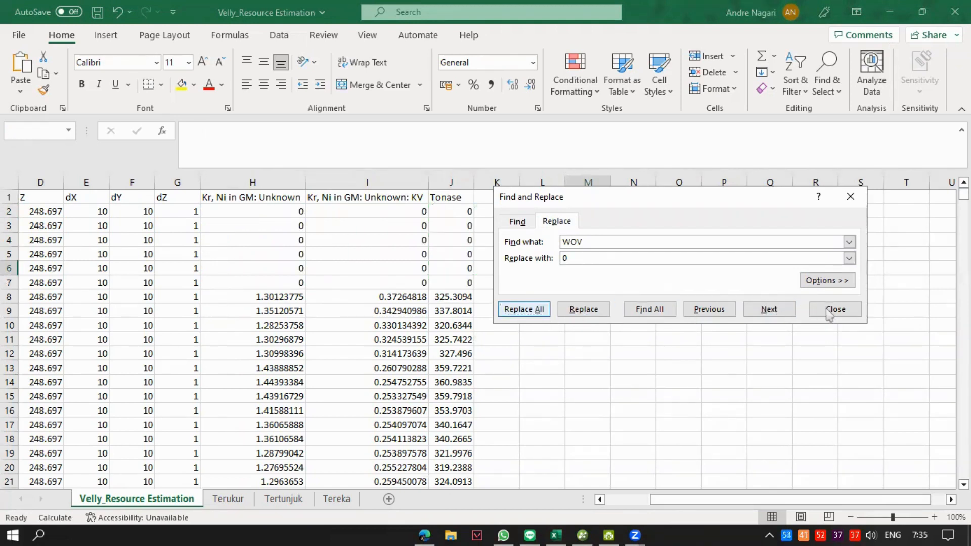
pyautogui.click(498, 310)
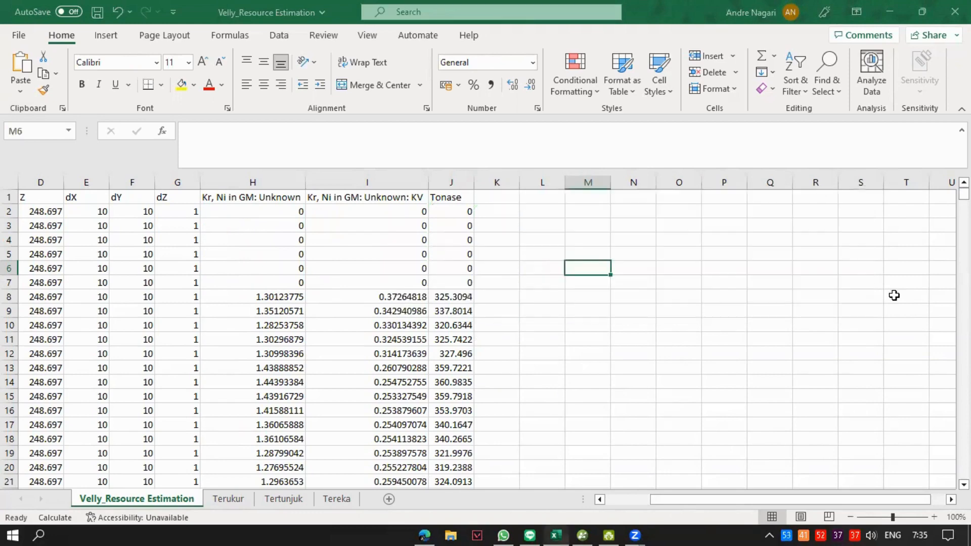
pyautogui.click(835, 309)
pyautogui.moveTo(963, 194); pyautogui.dragTo(964, 473)
pyautogui.click(468, 482)
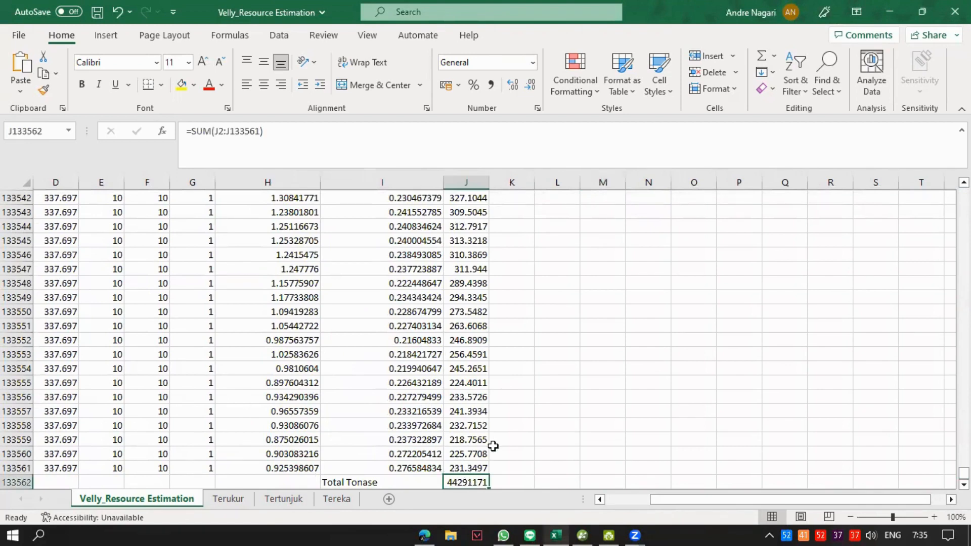
# Switch to the module PDF in the maximized browser and review the B.5 tonnage formulas for the measured and indicated resource classes.
pyautogui.moveTo(429, 535)
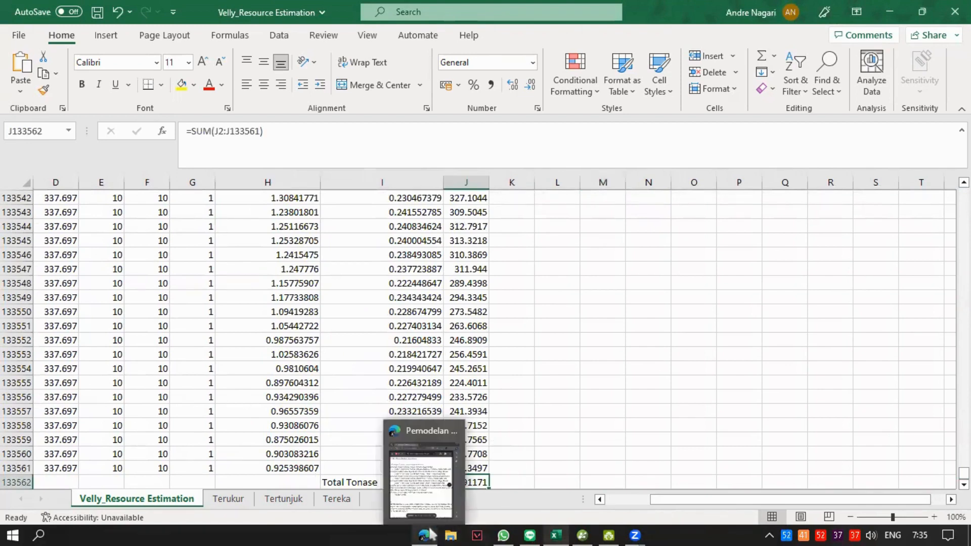
pyautogui.click(422, 463)
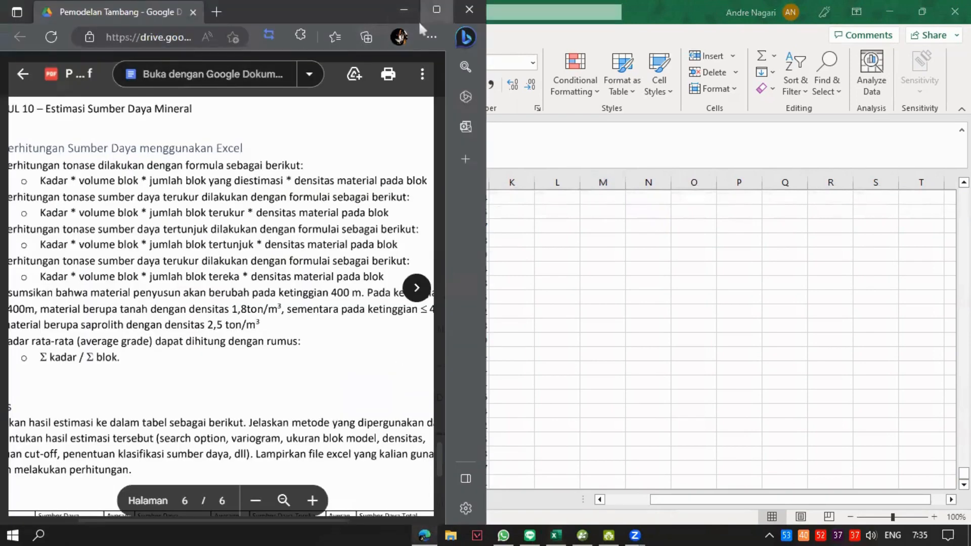
pyautogui.click(437, 10)
pyautogui.moveTo(276, 175); pyautogui.dragTo(443, 154)
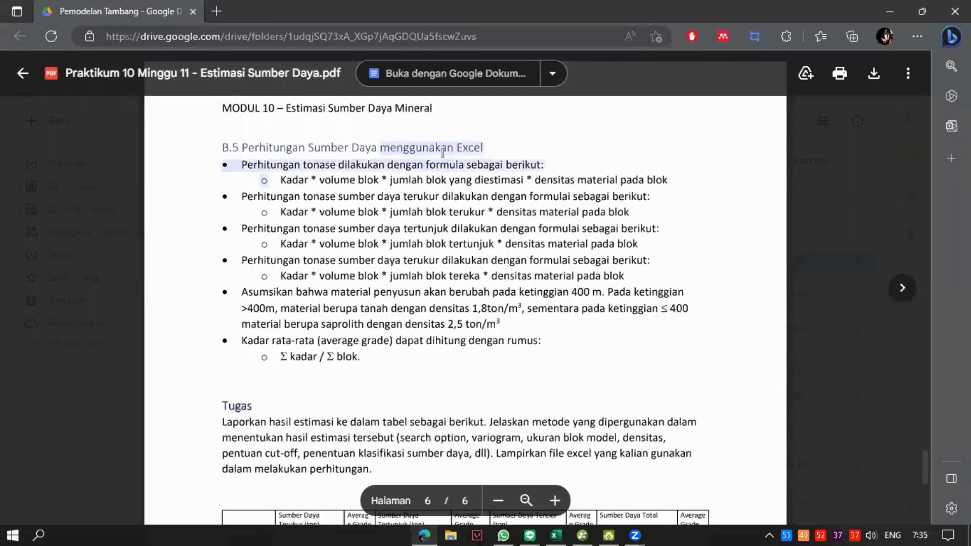
pyautogui.click(245, 210)
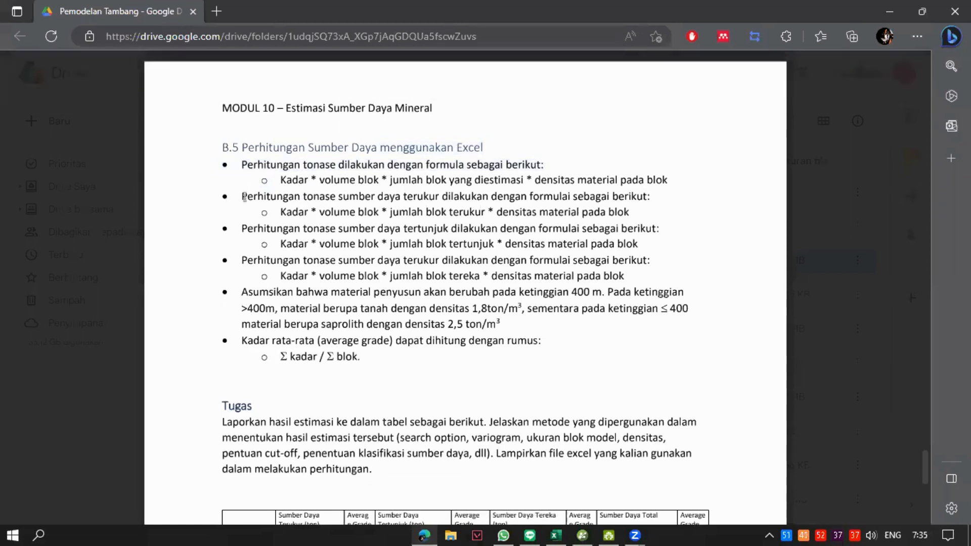
pyautogui.moveTo(245, 197); pyautogui.dragTo(377, 198)
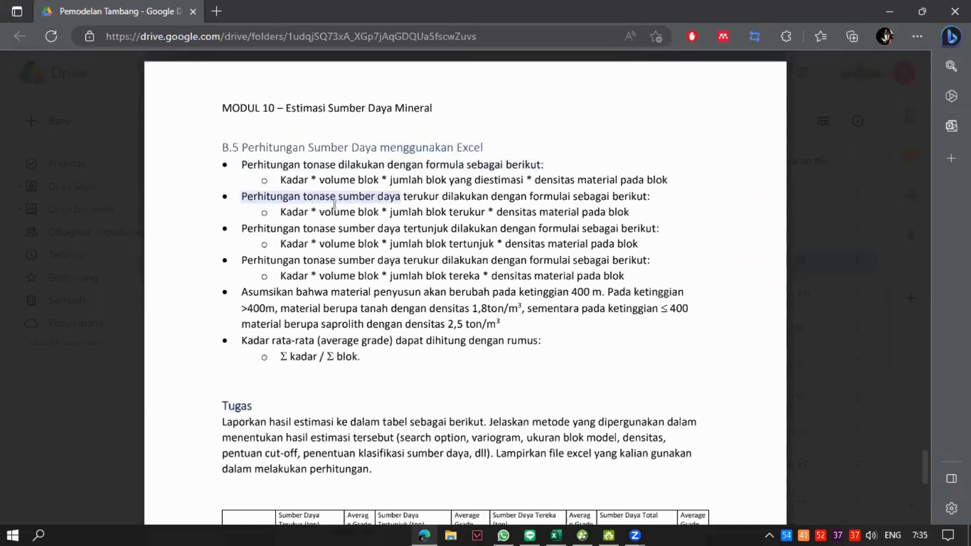
pyautogui.doubleClick(423, 196)
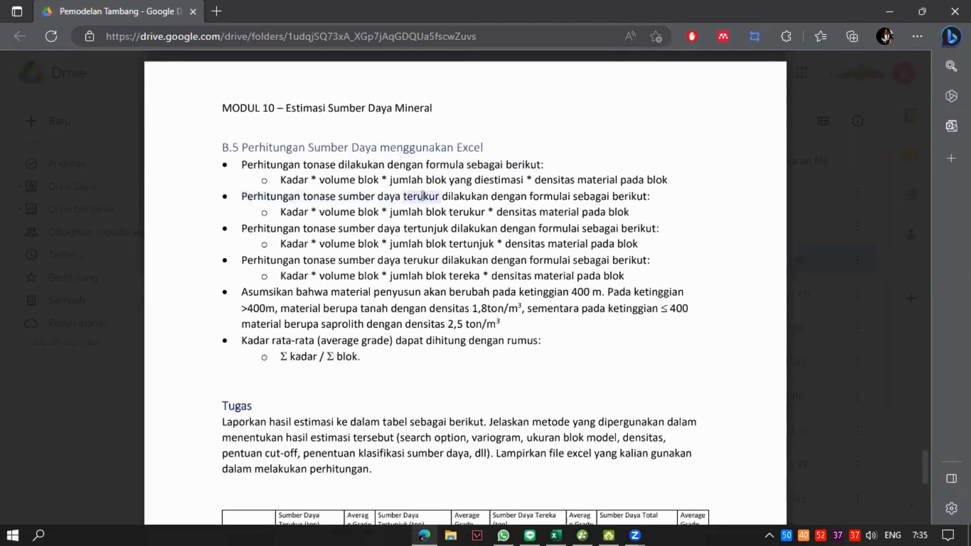
pyautogui.click(265, 231)
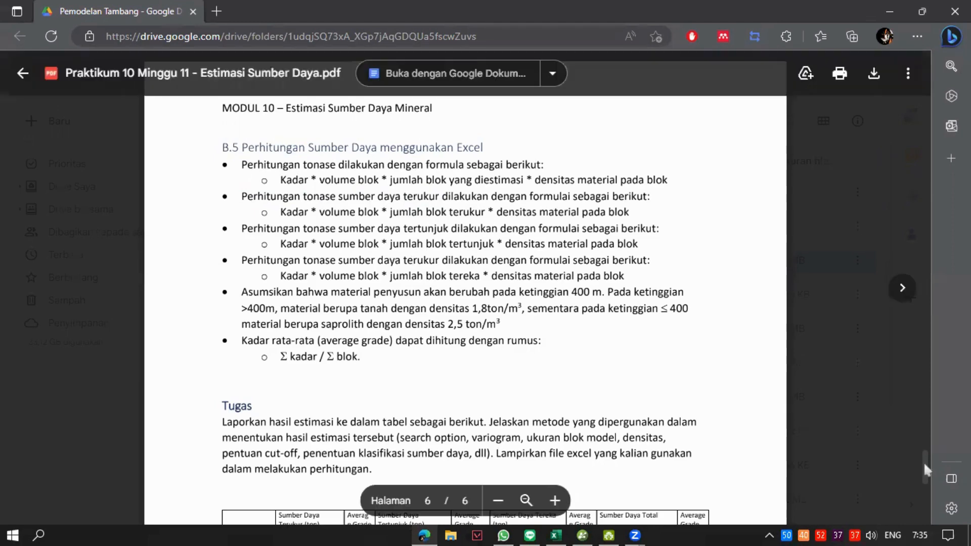
# Review section B.3 of the module PDF for the Kriging Variance limits of the inferred, indicated and measured classes.
pyautogui.moveTo(928, 462); pyautogui.dragTo(928, 407)
pyautogui.moveTo(936, 283); pyautogui.dragTo(948, 257)
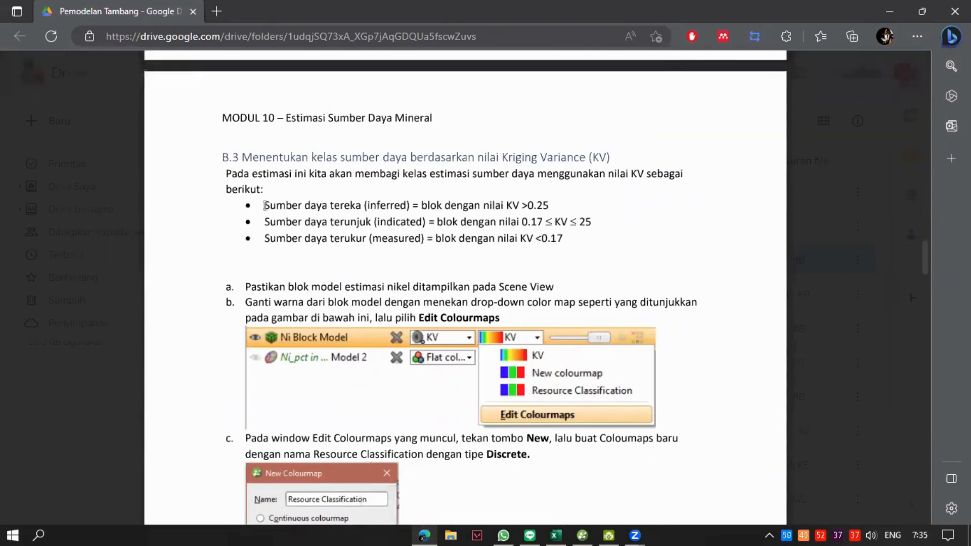
pyautogui.moveTo(264, 205); pyautogui.dragTo(349, 201)
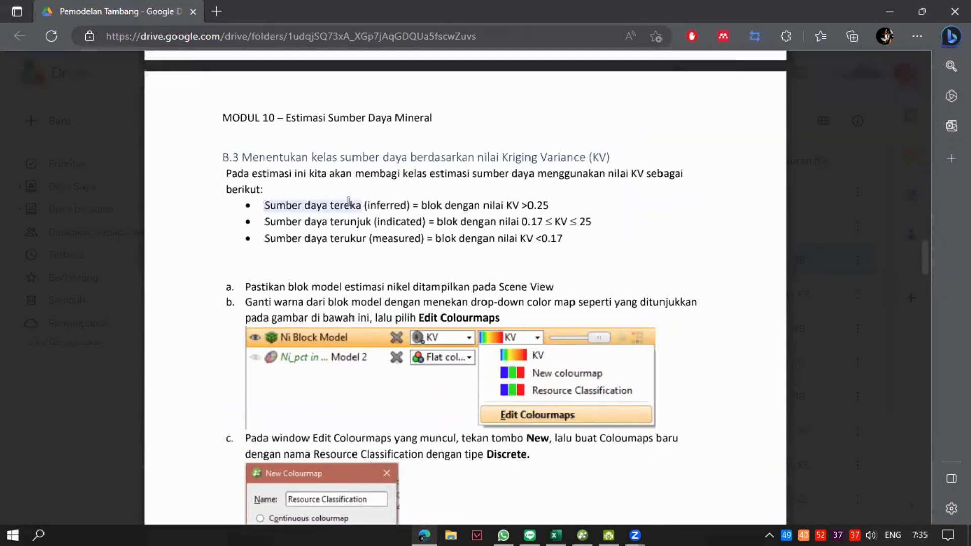
pyautogui.click(266, 207)
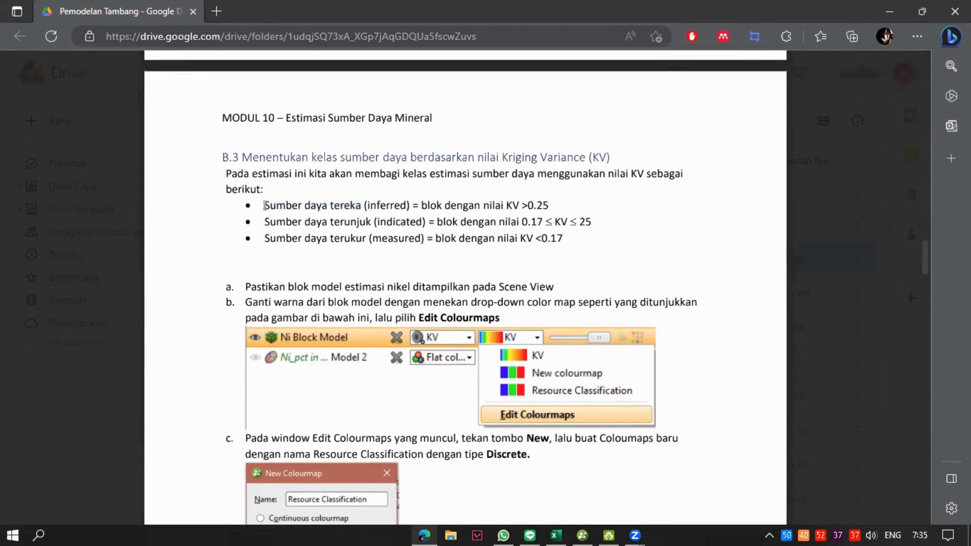
pyautogui.moveTo(265, 206); pyautogui.dragTo(350, 200)
pyautogui.click(477, 208)
# Switch to Excel and sort the block data by the KV column I from smallest to largest, expanding the selection.
pyautogui.click(559, 534)
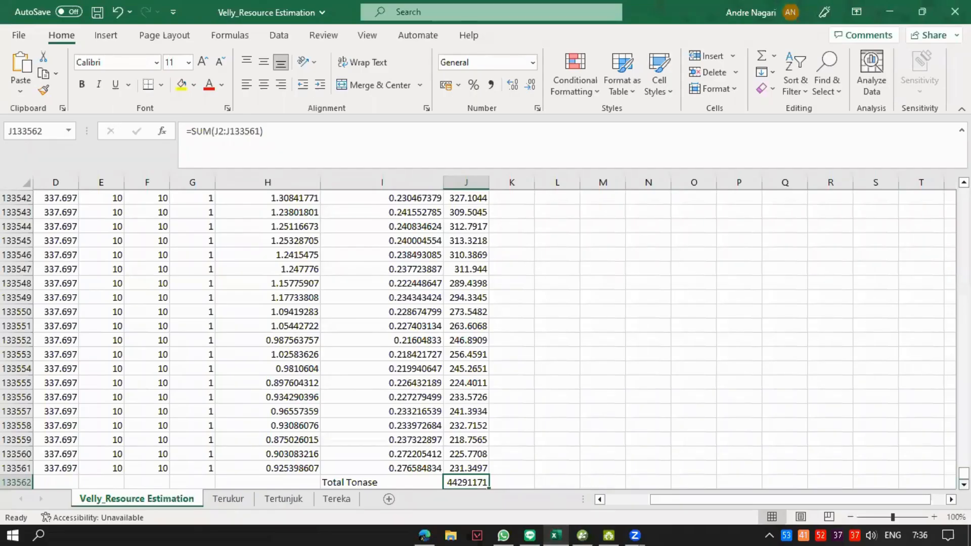
pyautogui.moveTo(964, 473); pyautogui.dragTo(965, 192)
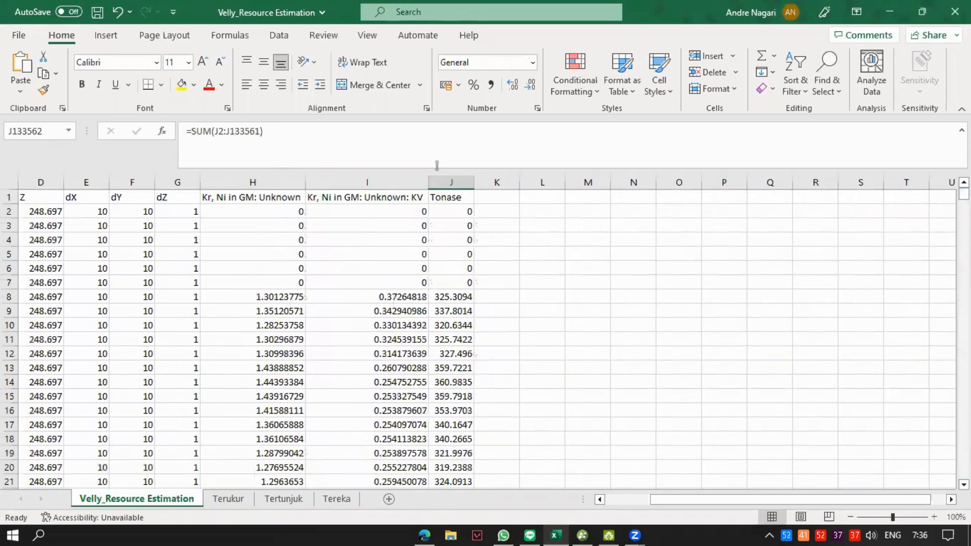
pyautogui.click(387, 184)
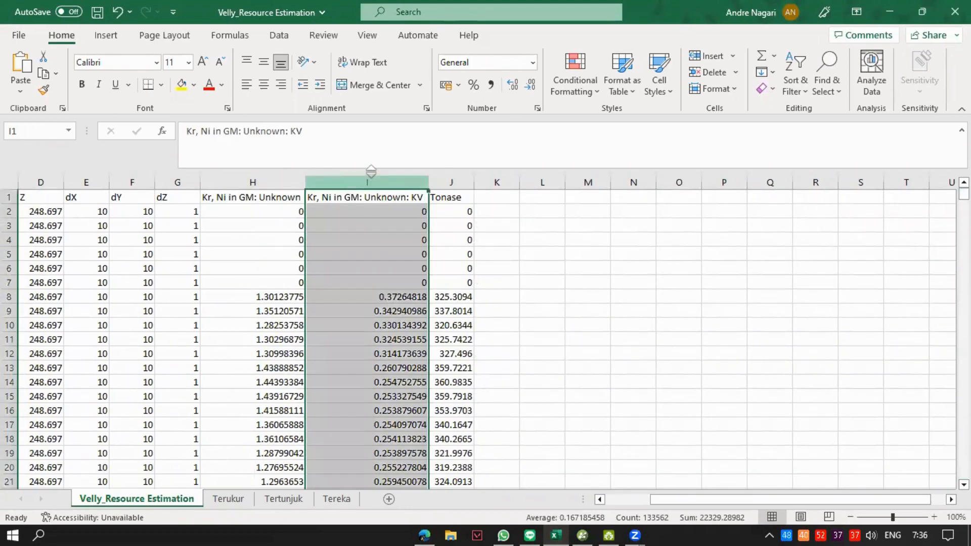
pyautogui.click(795, 84)
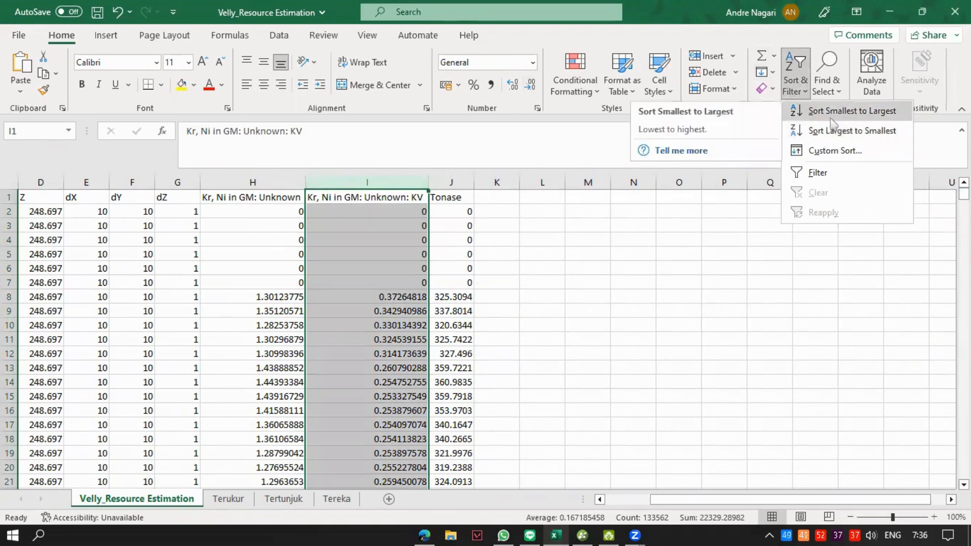
pyautogui.click(831, 120)
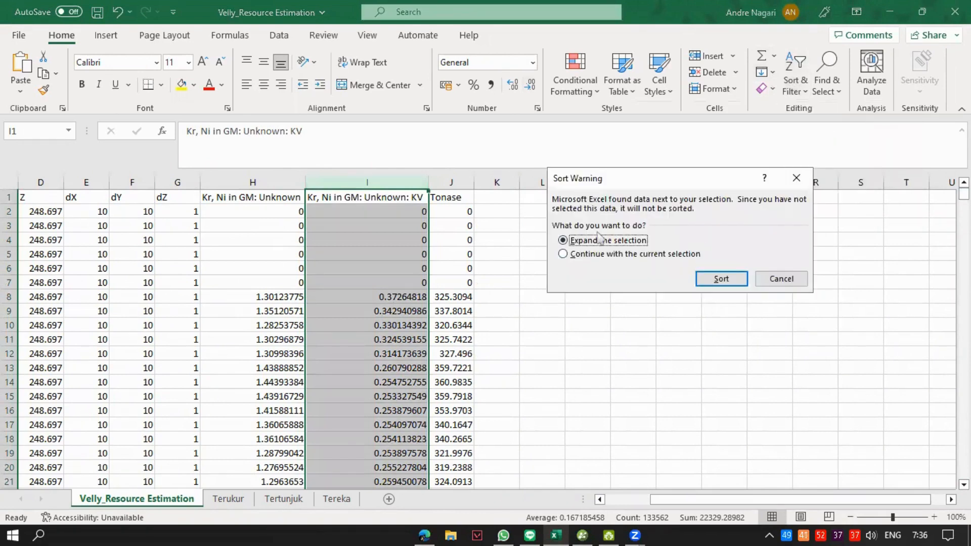
pyautogui.click(733, 279)
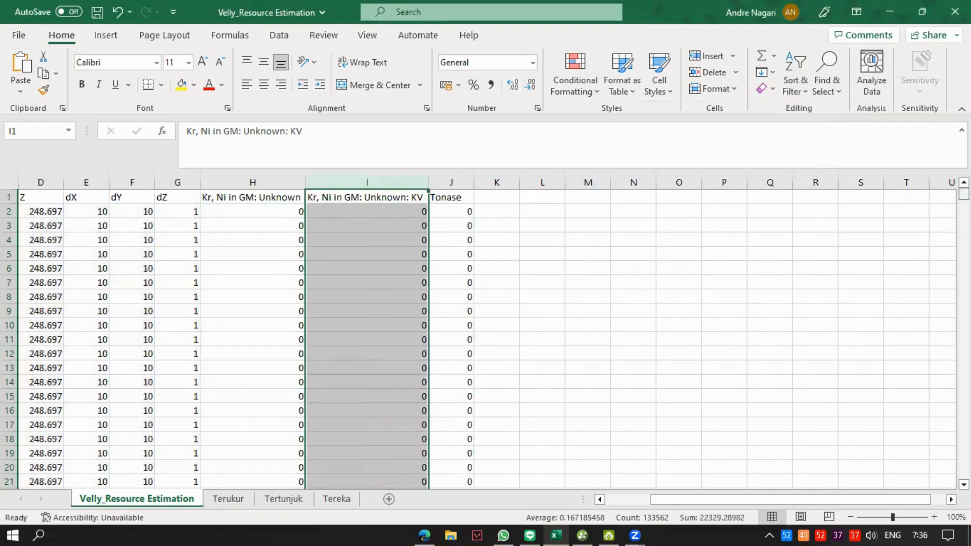
pyautogui.moveTo(964, 195)
pyautogui.mouseDown()
pyautogui.moveTo(964, 223)
pyautogui.moveTo(964, 193)
pyautogui.mouseUp()
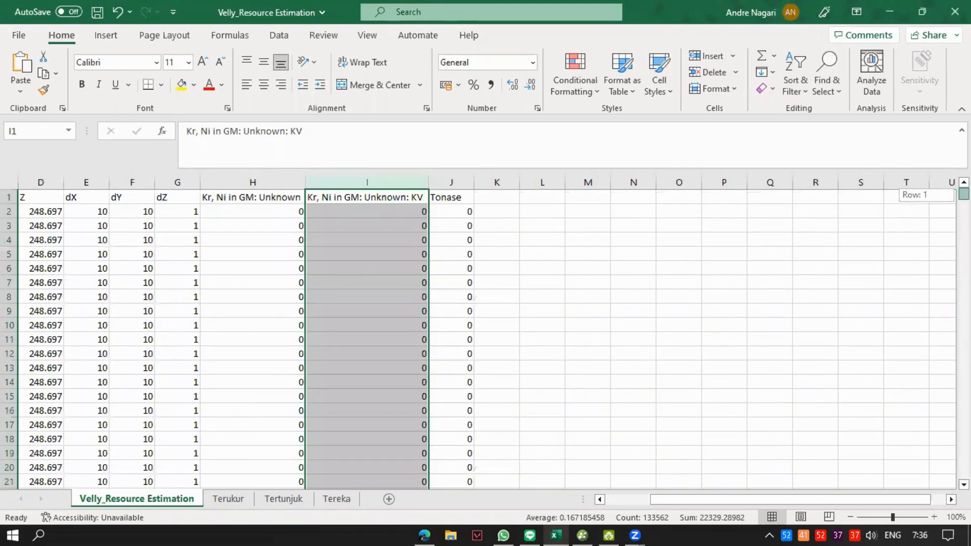
pyautogui.click(517, 220)
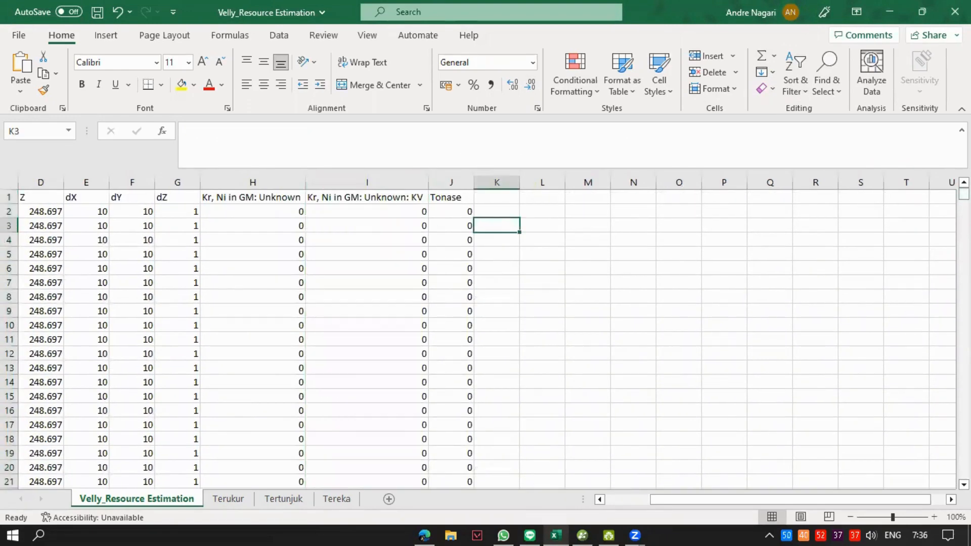
# Check the measured-class KV limit in section B.3 of the module PDF in the browser, and return to the Excel sheet.
pyautogui.click(423, 535)
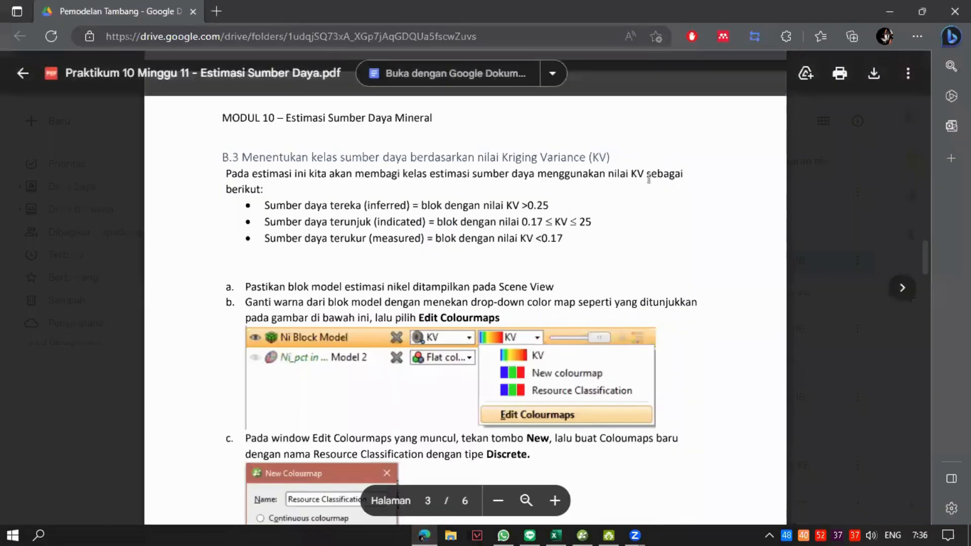
pyautogui.moveTo(923, 250); pyautogui.dragTo(918, 479)
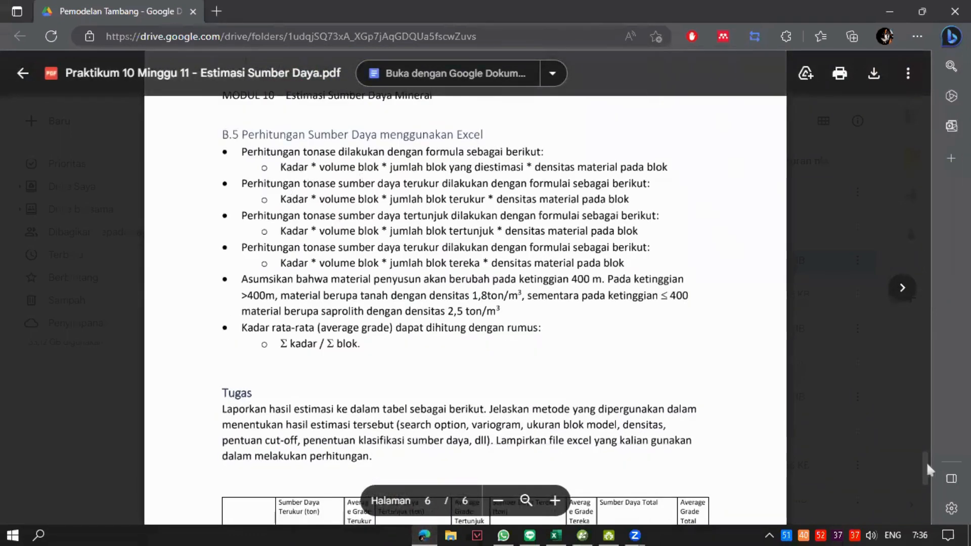
pyautogui.moveTo(927, 462); pyautogui.dragTo(925, 240)
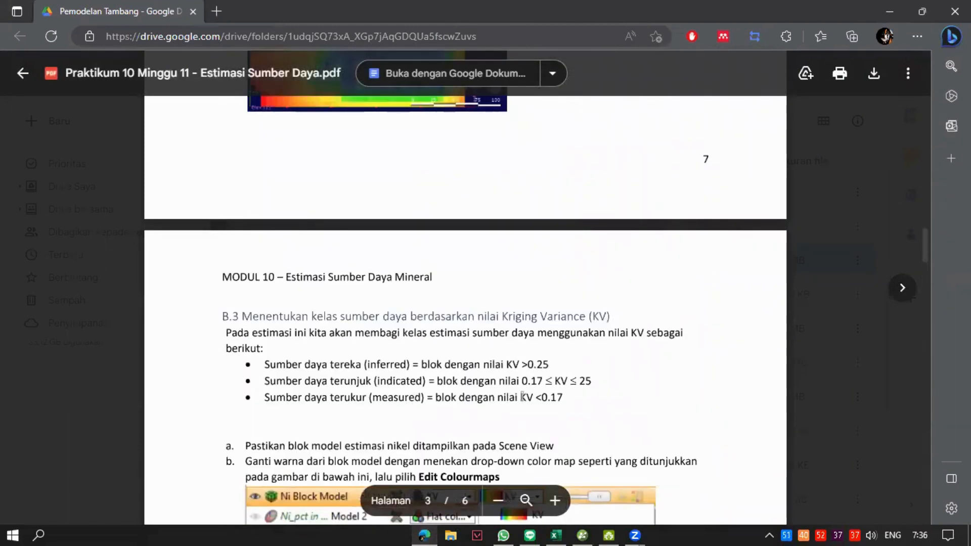
pyautogui.moveTo(498, 398); pyautogui.dragTo(563, 398)
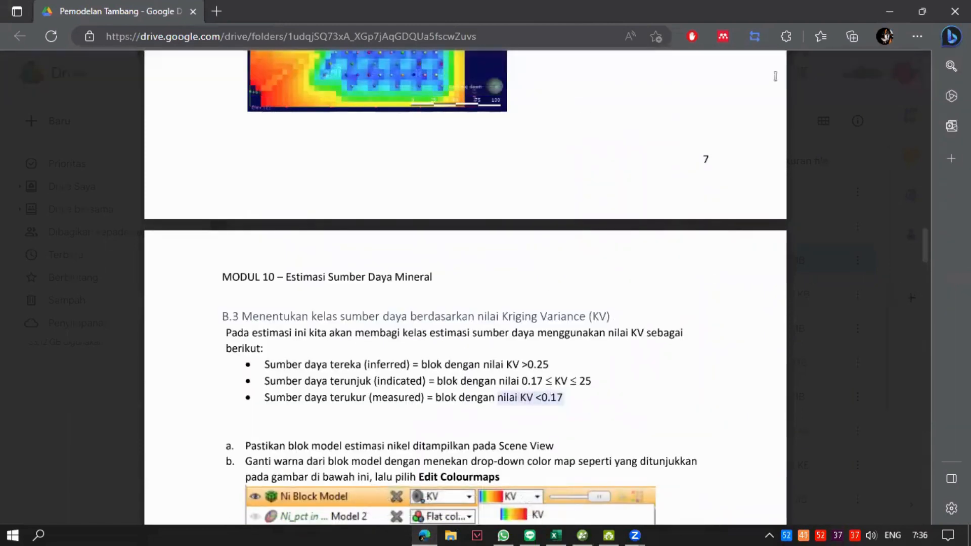
pyautogui.click(895, 10)
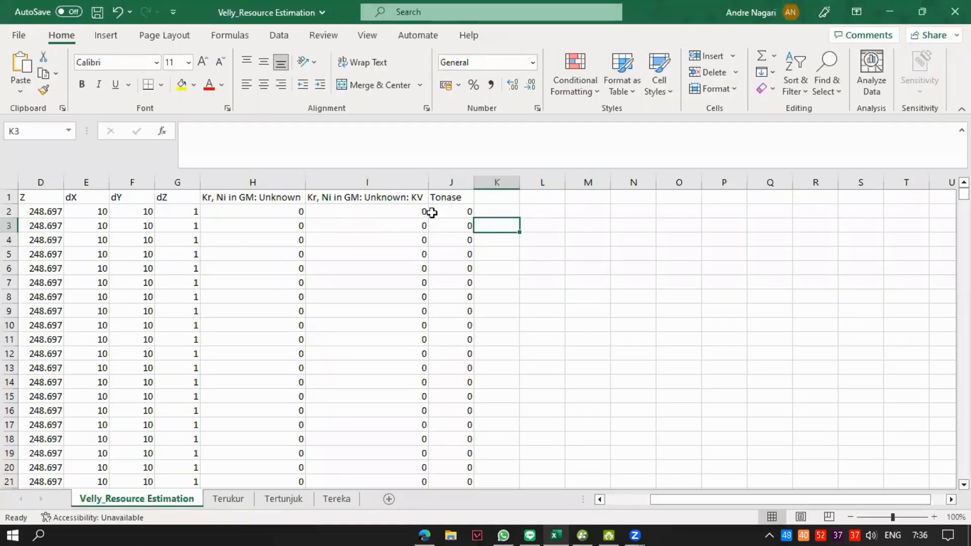
# Search the sheet from I2 for 0.17 to locate the upper KV boundary of the measured class.
pyautogui.click(408, 212)
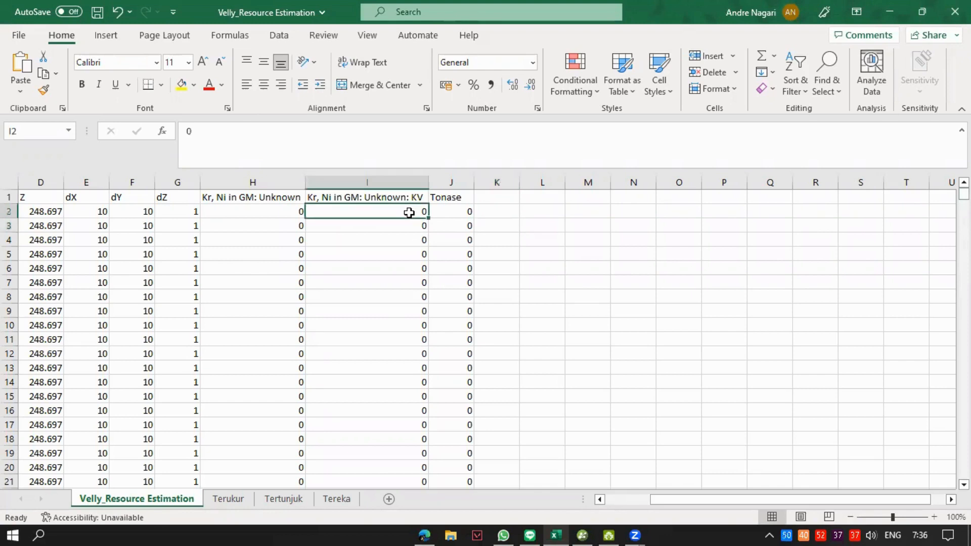
pyautogui.moveTo(964, 195)
pyautogui.mouseDown()
pyautogui.moveTo(964, 206)
pyautogui.moveTo(964, 193)
pyautogui.mouseUp()
pyautogui.hotkey('ctrl', 'f')
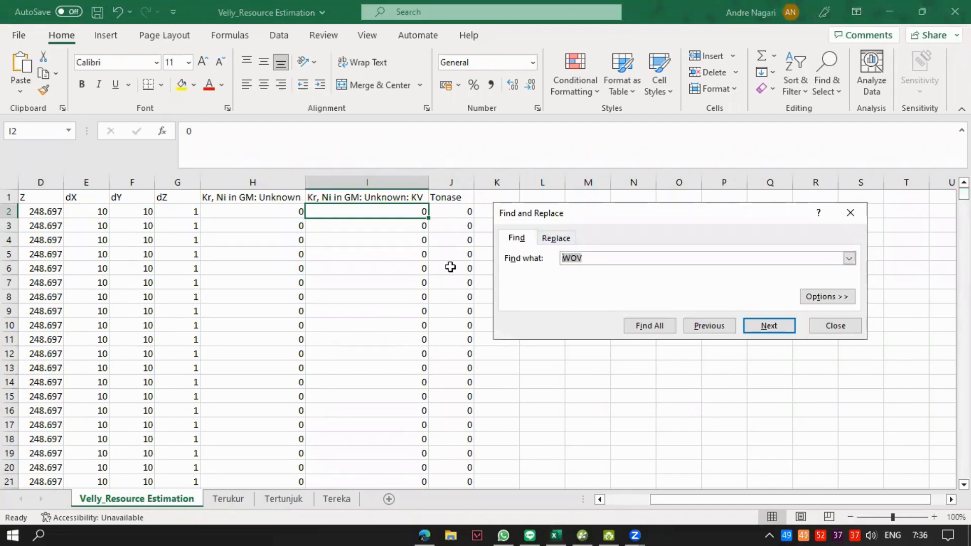
pyautogui.write('0.17')
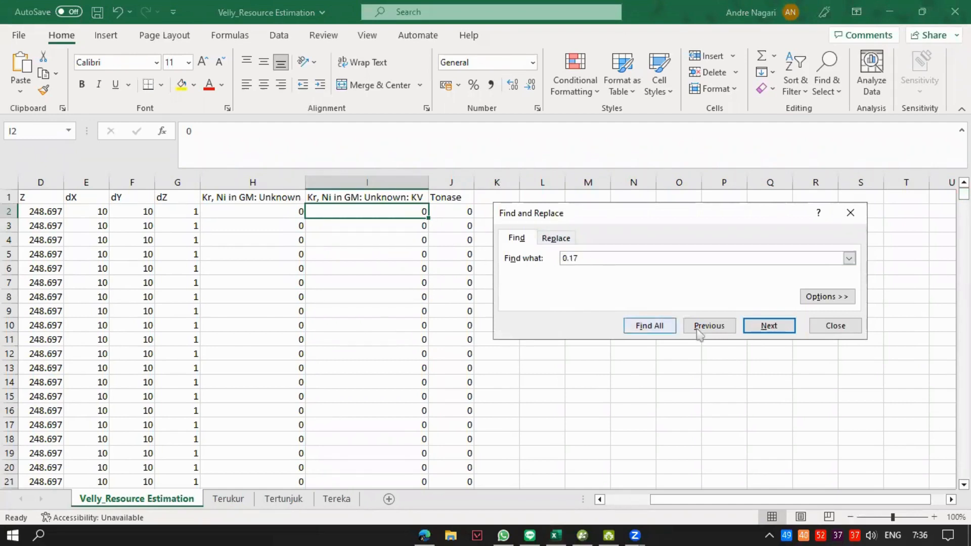
pyautogui.click(772, 328)
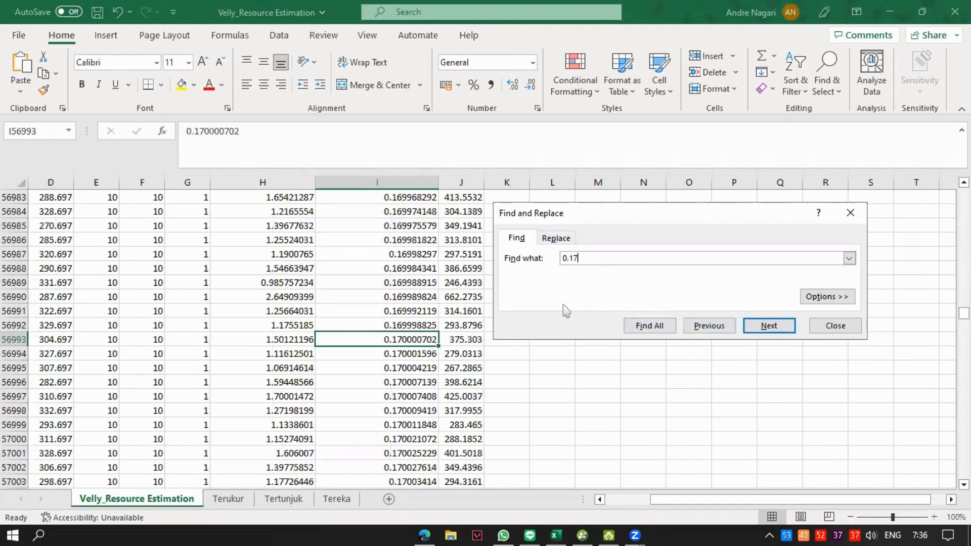
pyautogui.click(841, 219)
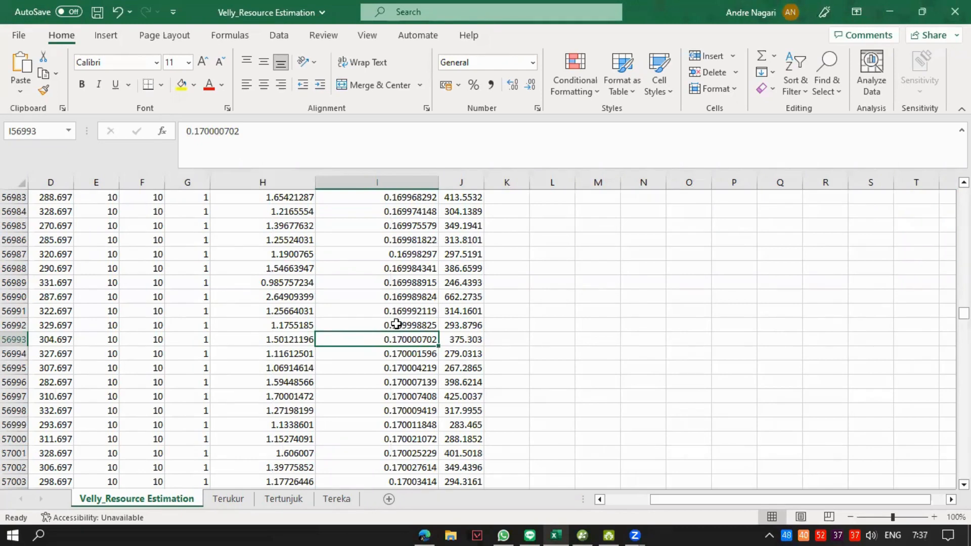
# Select the measured-class KV values in column I, from I2 through I56992.
pyautogui.click(396, 324)
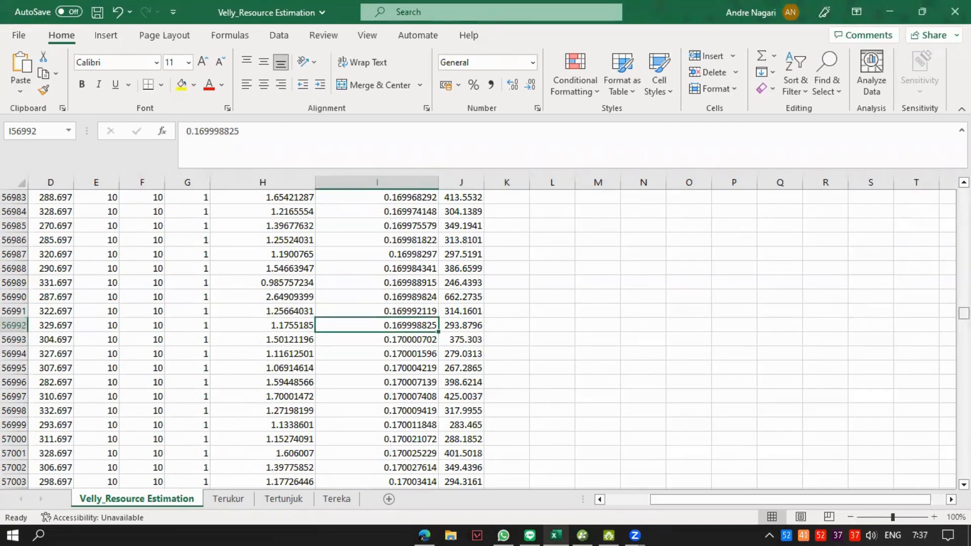
pyautogui.moveTo(964, 313); pyautogui.dragTo(964, 191)
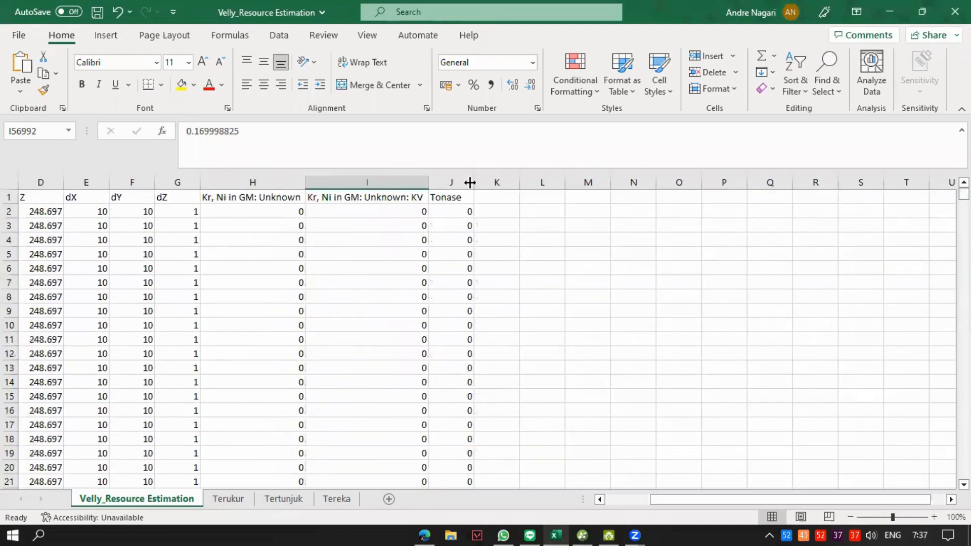
pyautogui.keyDown('shift'); pyautogui.click(393, 212); pyautogui.keyUp('shift')
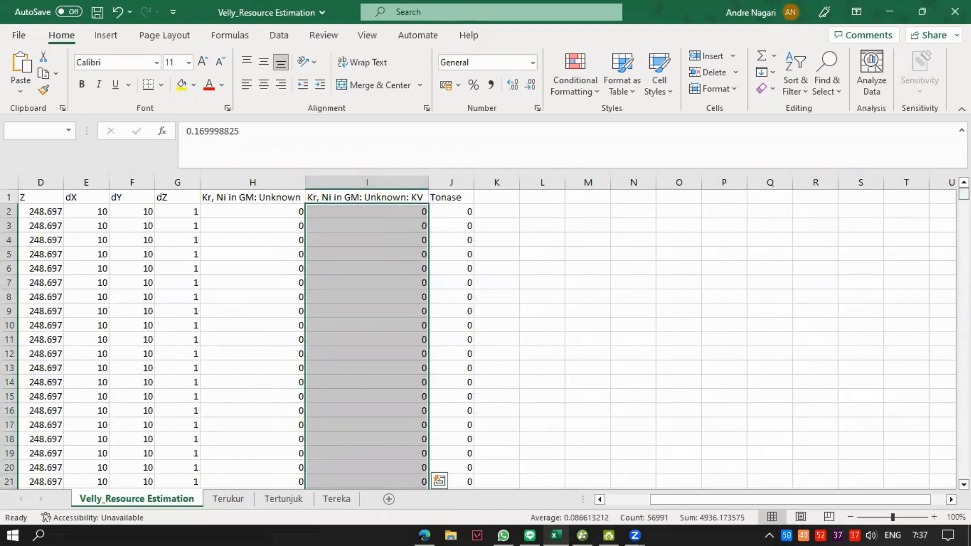
pyautogui.moveTo(964, 193); pyautogui.dragTo(954, 317)
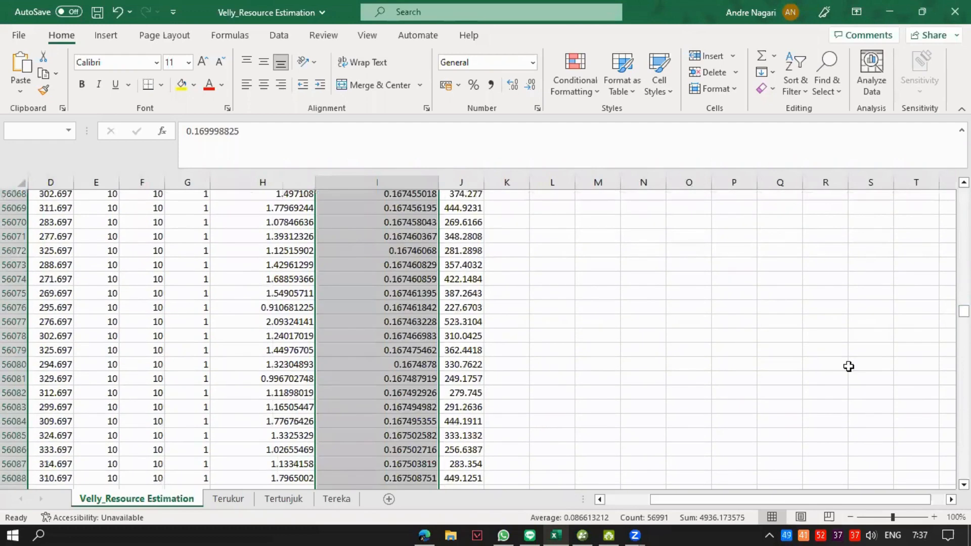
# Review the B.5 tonnage formulas for each resource class in the module PDF in the browser, and return to Excel.
pyautogui.click(426, 535)
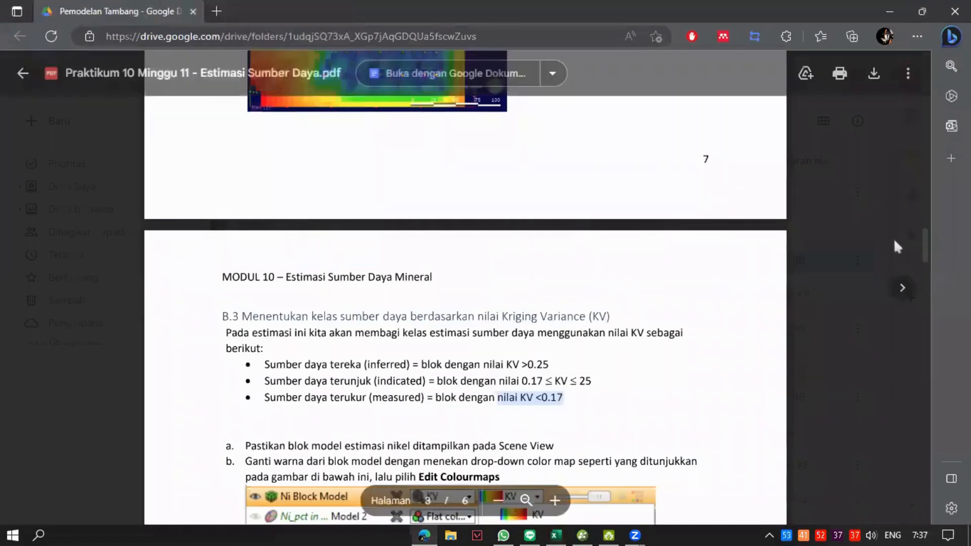
pyautogui.scroll(-5, 934, 366)
pyautogui.scroll(-20, 934, 365)
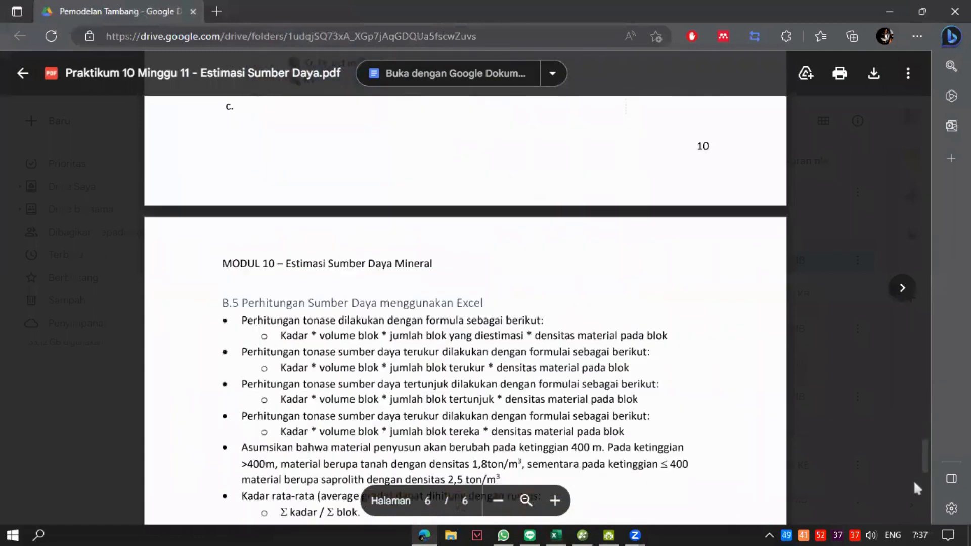
pyautogui.scroll(5, 913, 461)
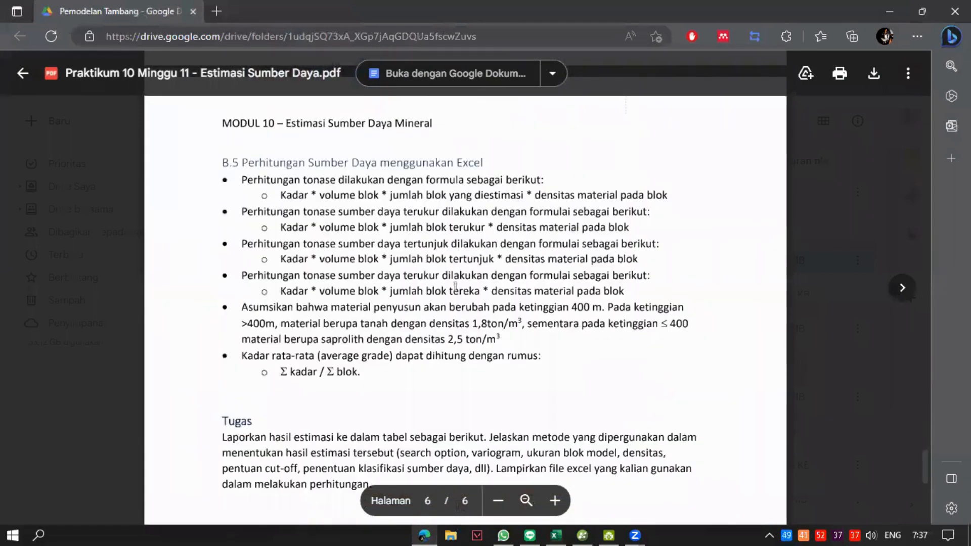
pyautogui.click(889, 13)
# Look at the Terukur sheet and go back to the Velly_Resource Estimation sheet.
pyautogui.moveTo(964, 311); pyautogui.dragTo(964, 314)
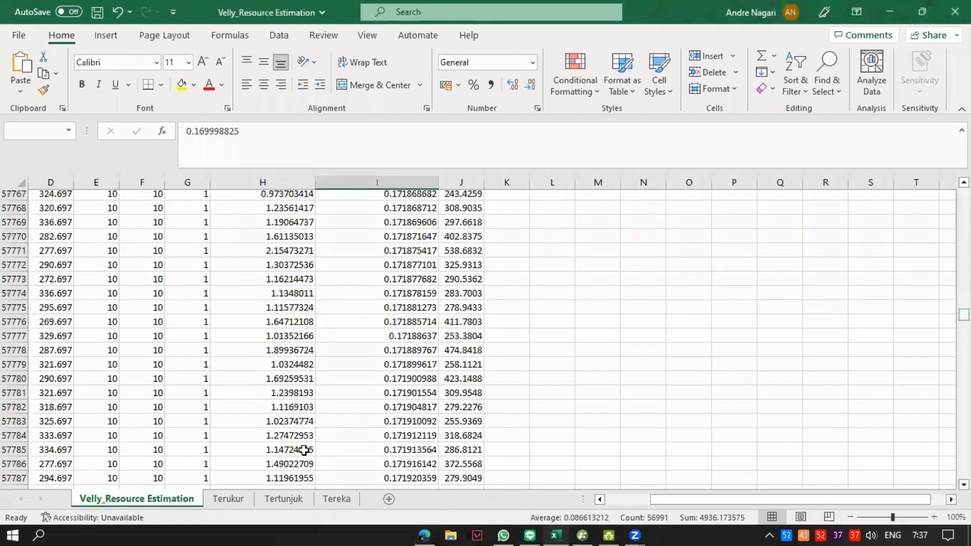
pyautogui.click(235, 501)
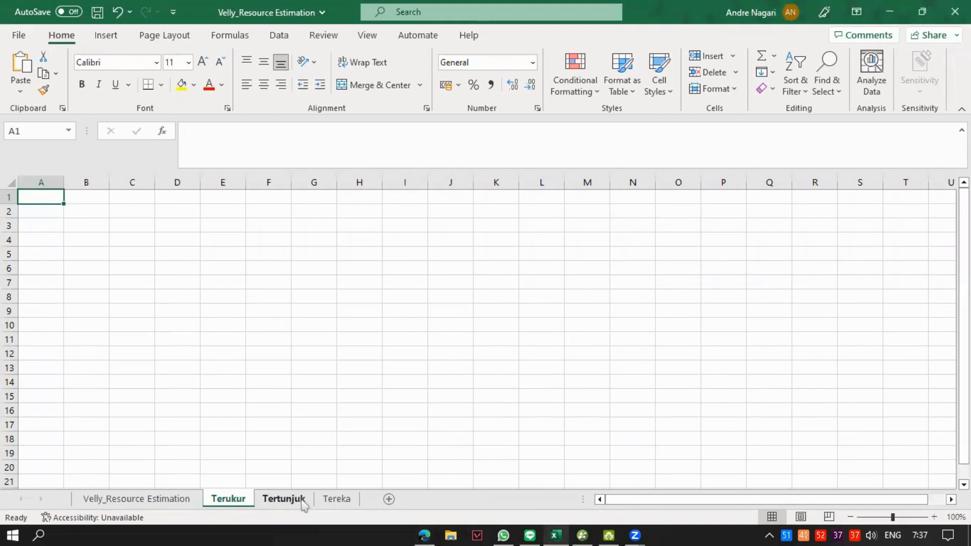
pyautogui.click(151, 500)
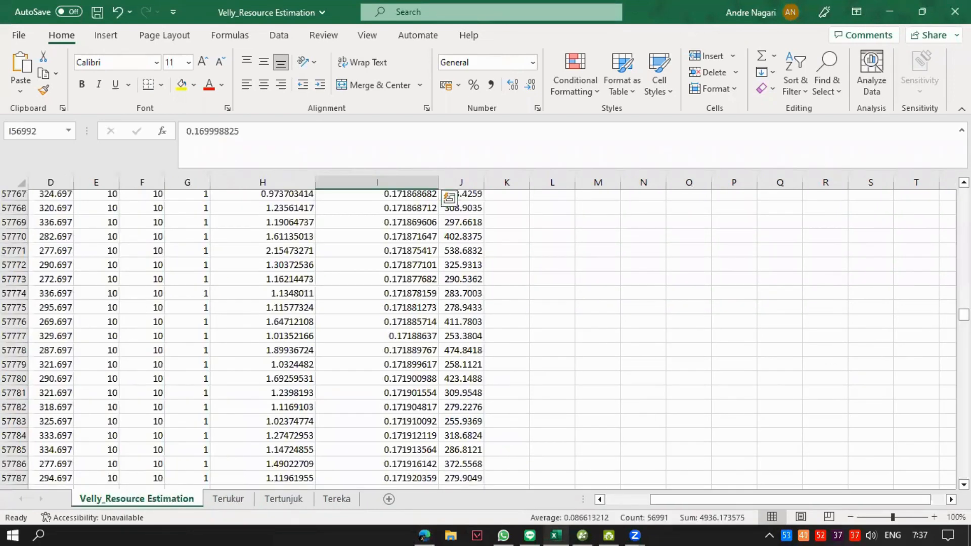
# Search the Velly_Resource Estimation sheet for 0.17 to locate the upper KV boundary of the measured class again.
pyautogui.moveTo(964, 315); pyautogui.dragTo(963, 316)
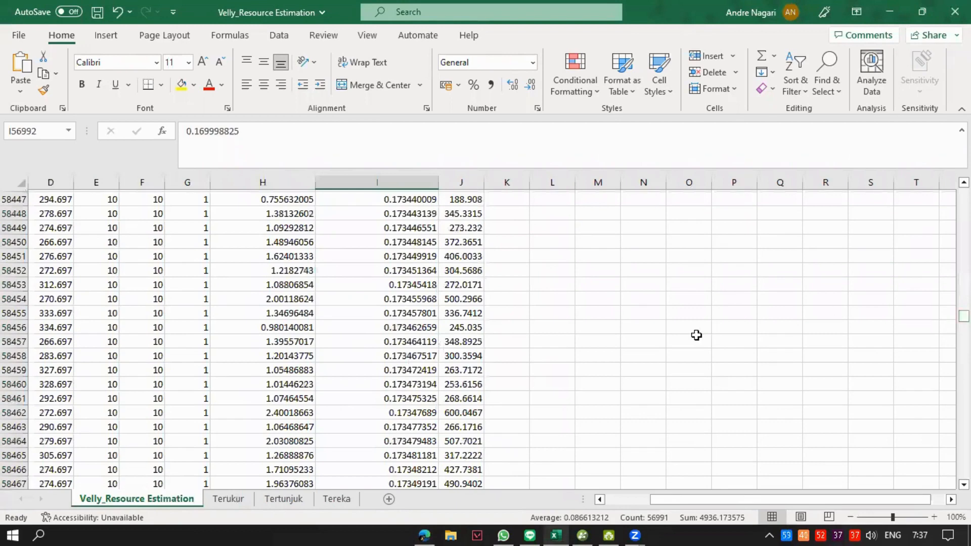
pyautogui.press('Up')
pyautogui.press('Up')
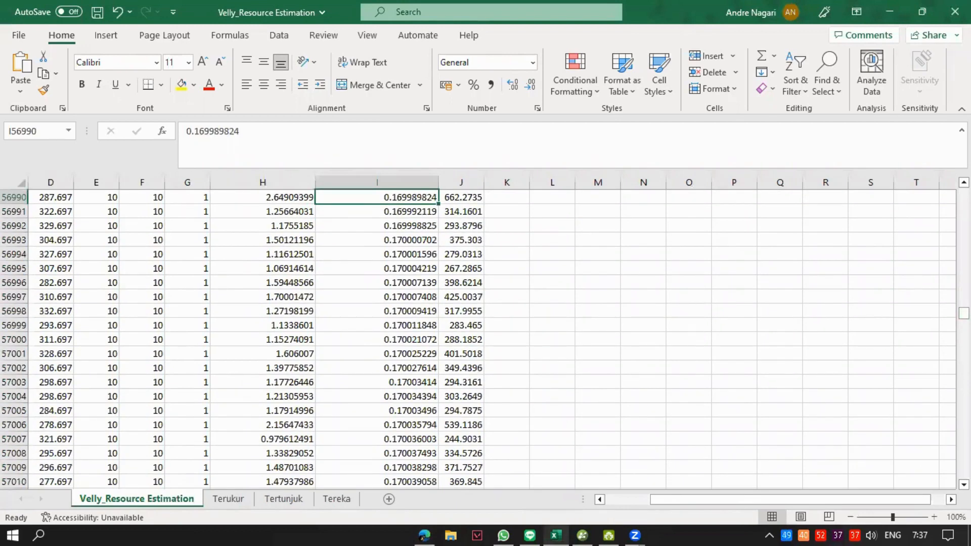
pyautogui.moveTo(964, 315); pyautogui.dragTo(964, 313)
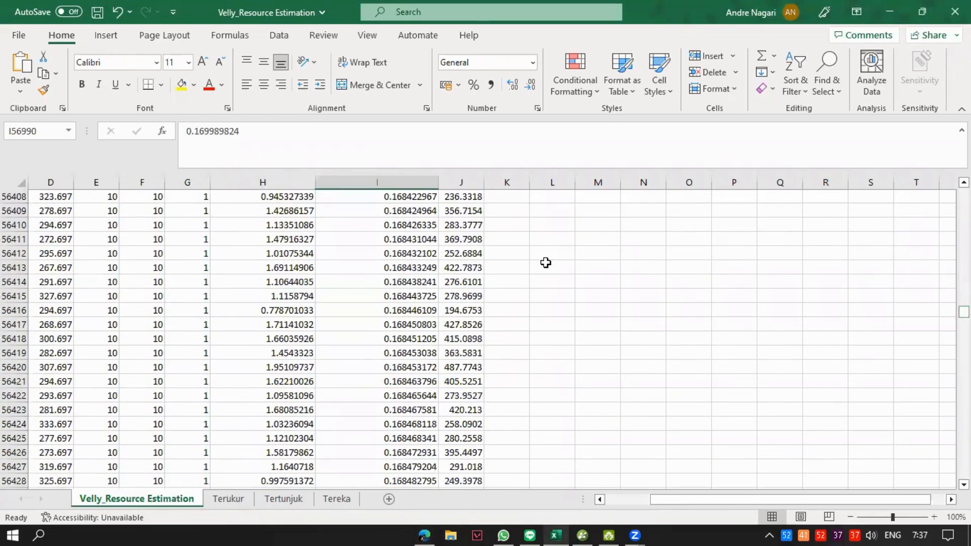
pyautogui.hotkey('ctrl', 'h')
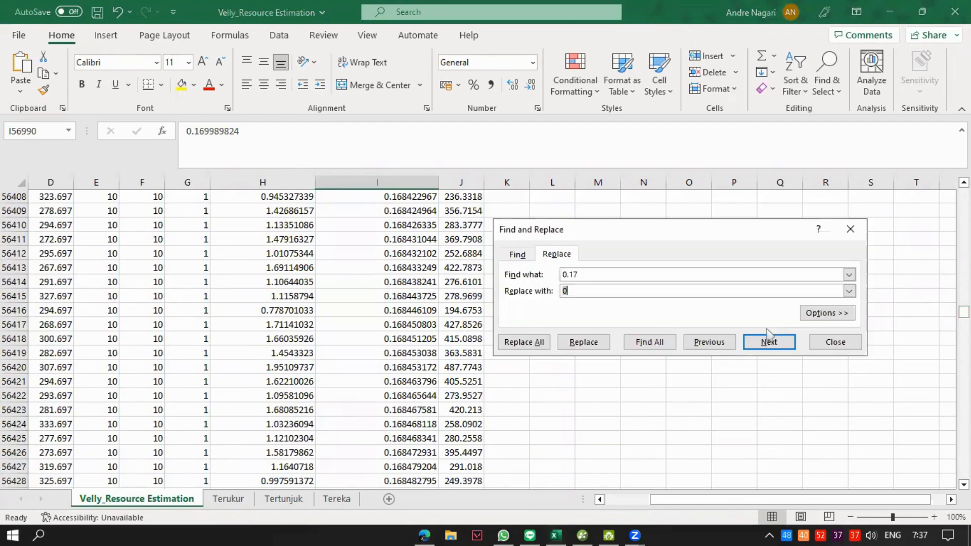
pyautogui.click(517, 254)
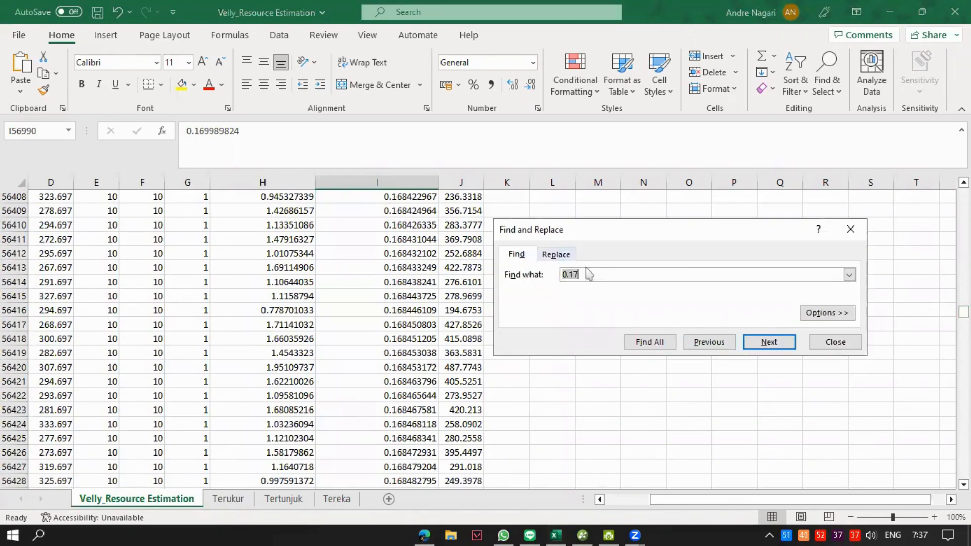
pyautogui.click(776, 344)
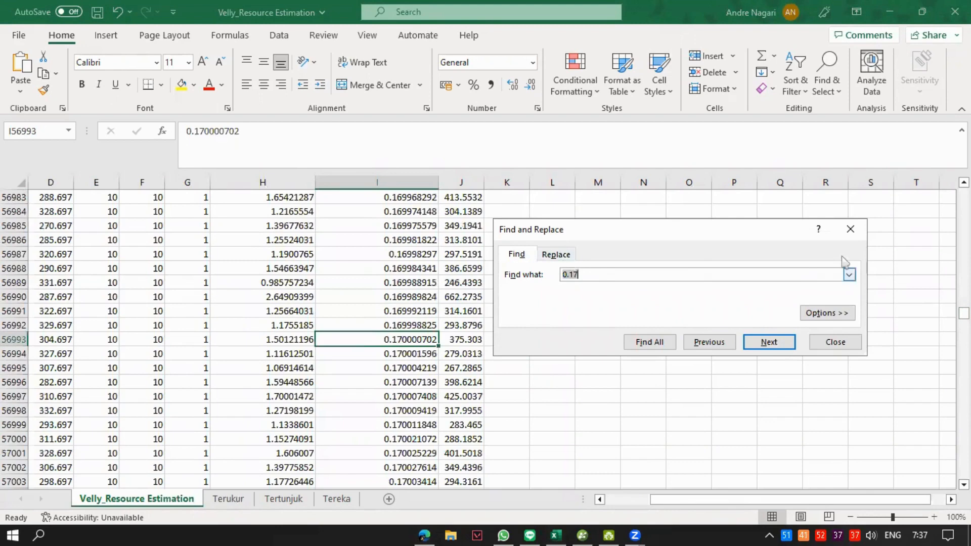
pyautogui.click(850, 229)
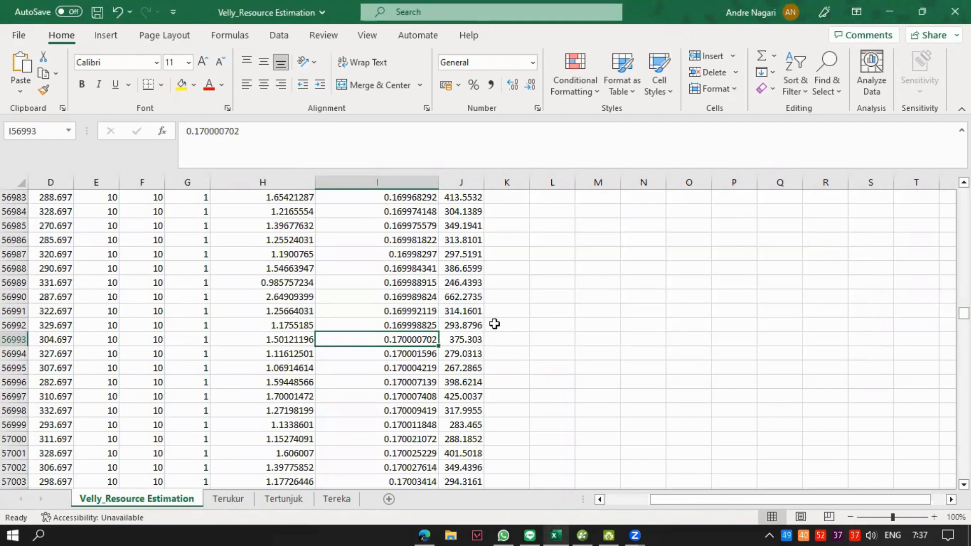
# Copy the measured-class blocks A2:J56992 and paste them into the Terukur sheet from A1.
pyautogui.moveTo(494, 324); pyautogui.dragTo(21, 173)
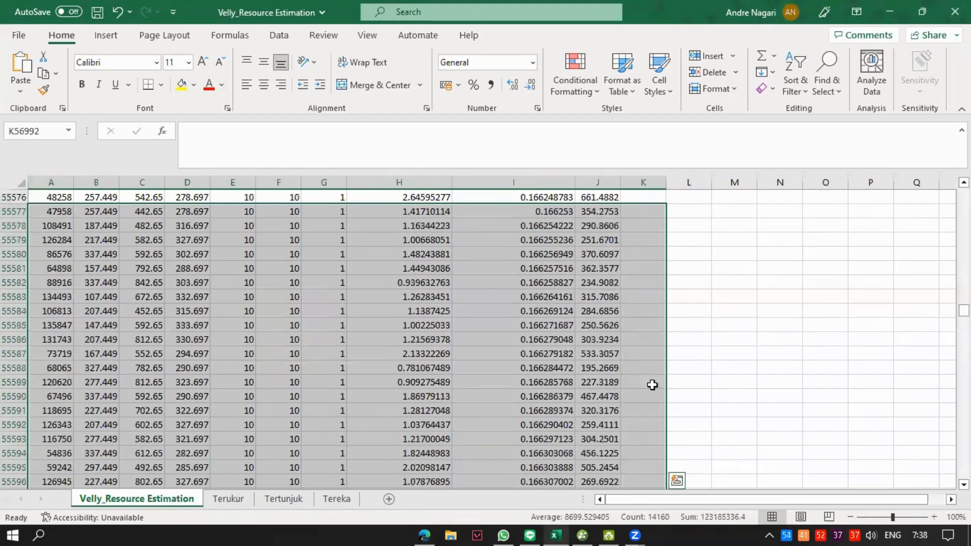
pyautogui.hotkey('ctrl', 'c')
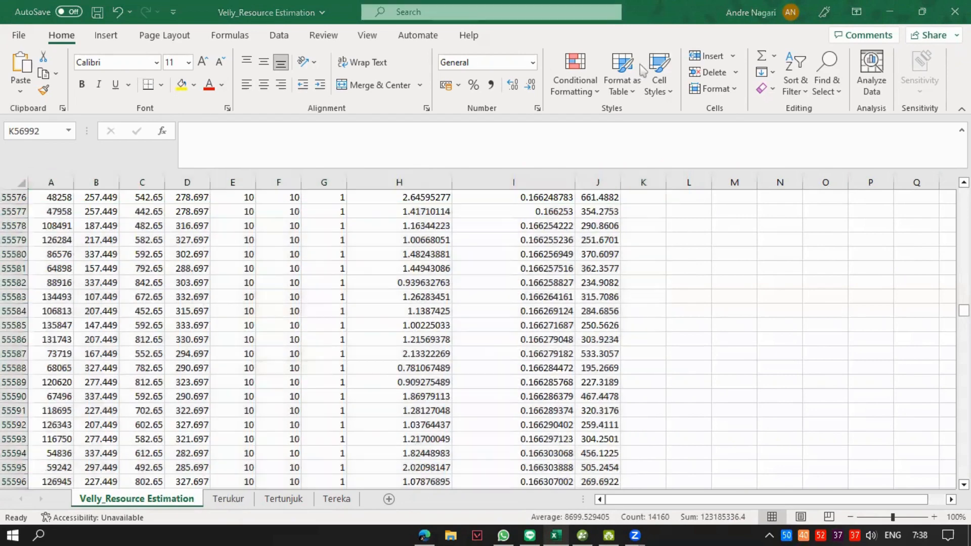
pyautogui.press('Left')
pyautogui.hotkey('ctrl', 'shift', 'Left')
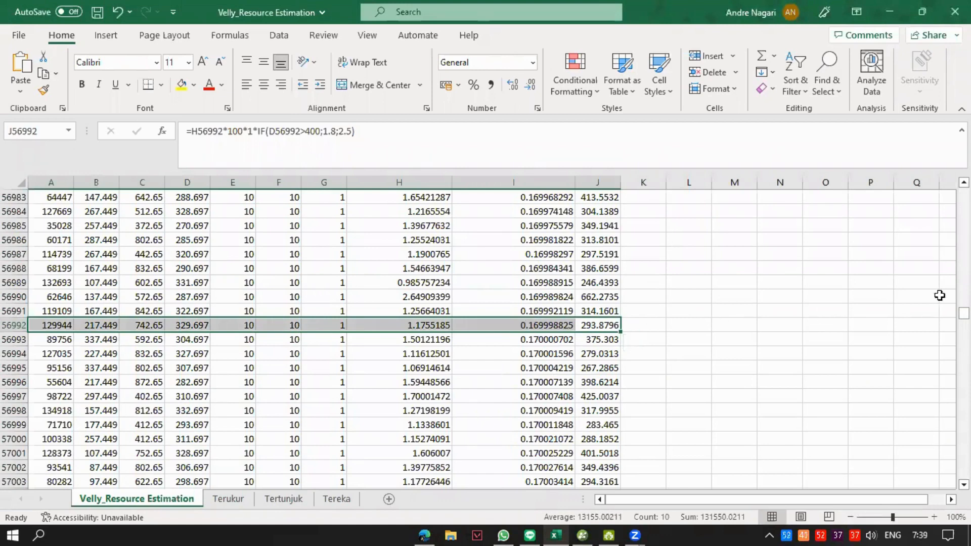
pyautogui.moveTo(965, 314); pyautogui.dragTo(964, 193)
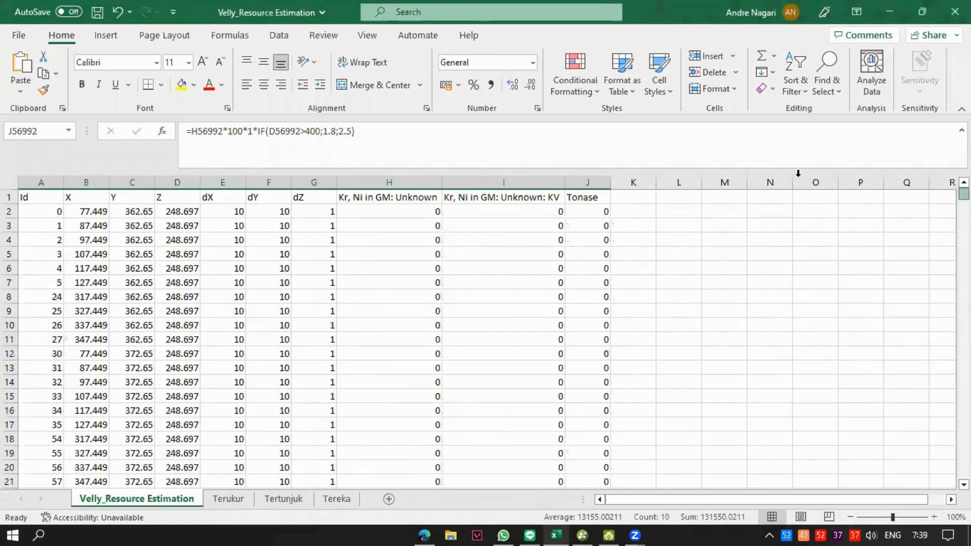
pyautogui.keyDown('shift'); pyautogui.click(600, 212); pyautogui.keyUp('shift')
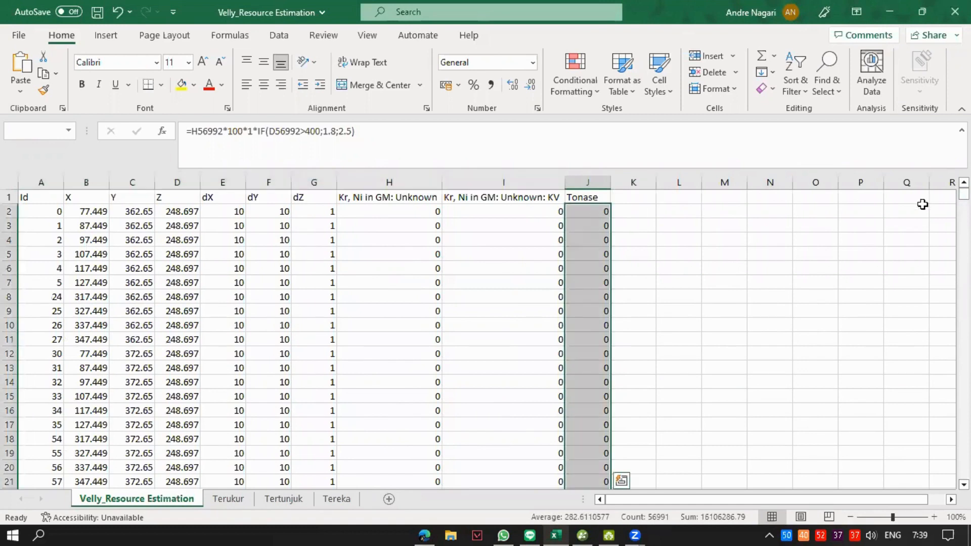
pyautogui.moveTo(589, 212); pyautogui.dragTo(16, 209)
pyautogui.hotkey('ctrl', 'c')
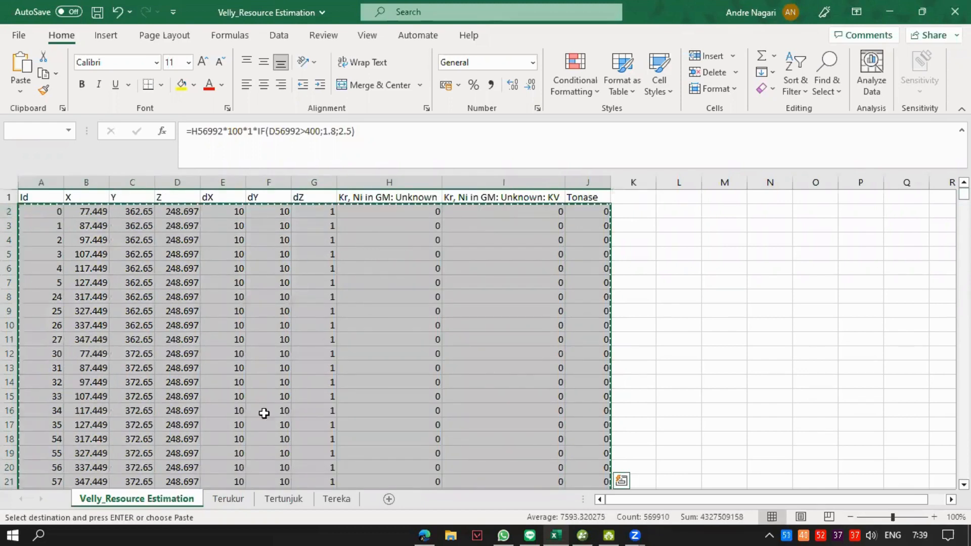
pyautogui.click(228, 499)
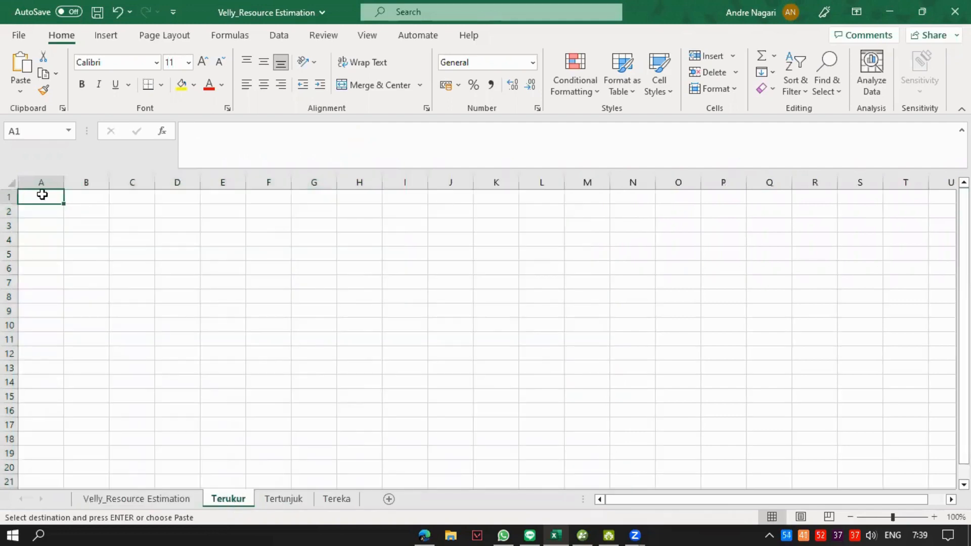
pyautogui.hotkey('ctrl', 'v')
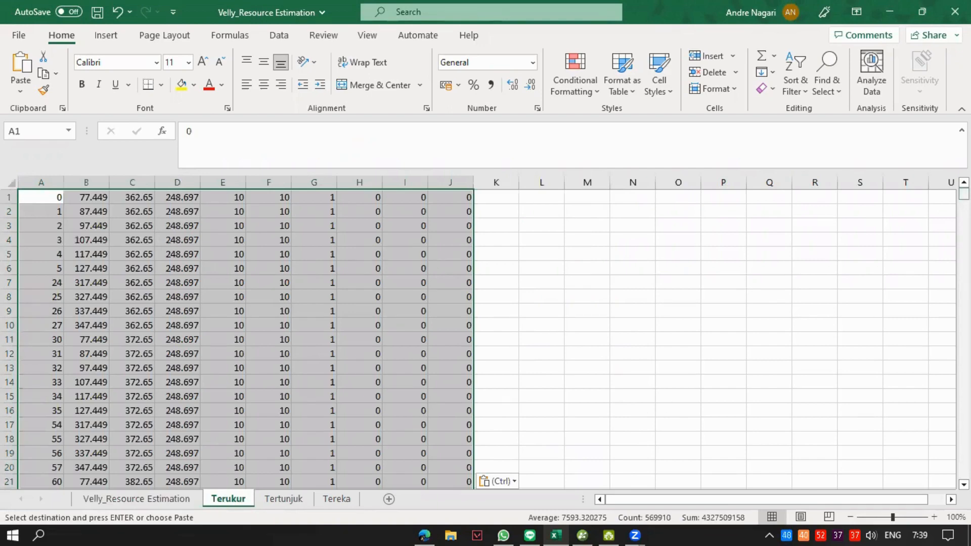
# Review the B.3 Kriging Variance limits for each resource class in the module PDF in the browser, and return to Excel.
pyautogui.click(425, 535)
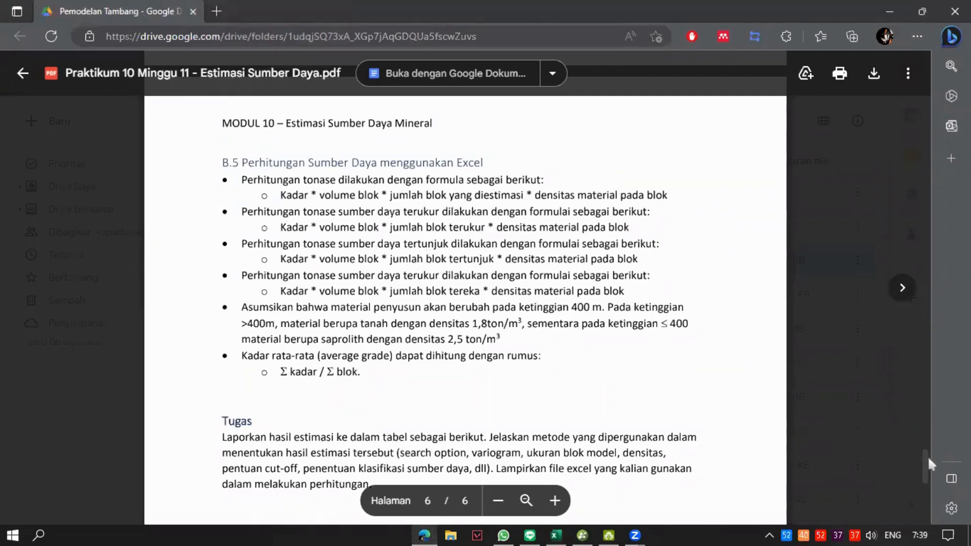
pyautogui.moveTo(927, 458); pyautogui.dragTo(942, 222)
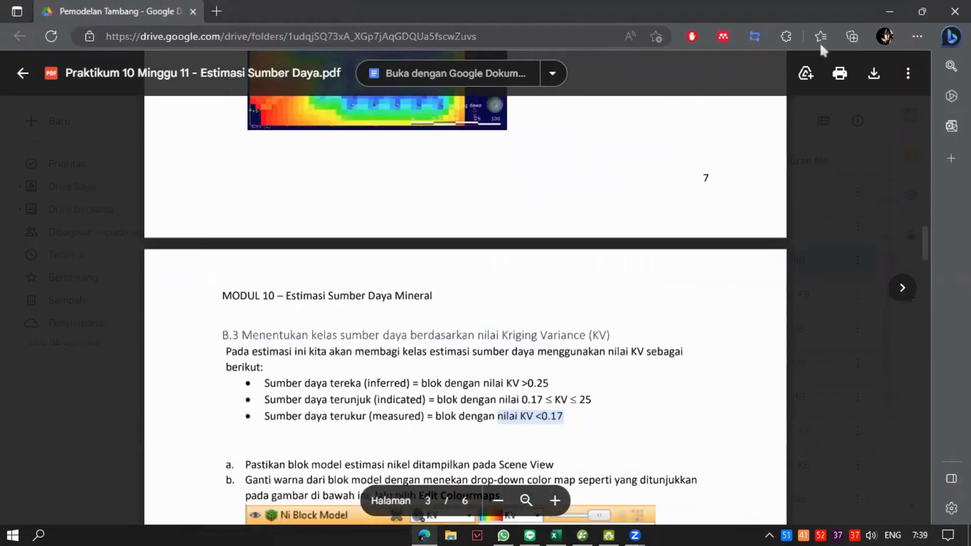
pyautogui.click(556, 535)
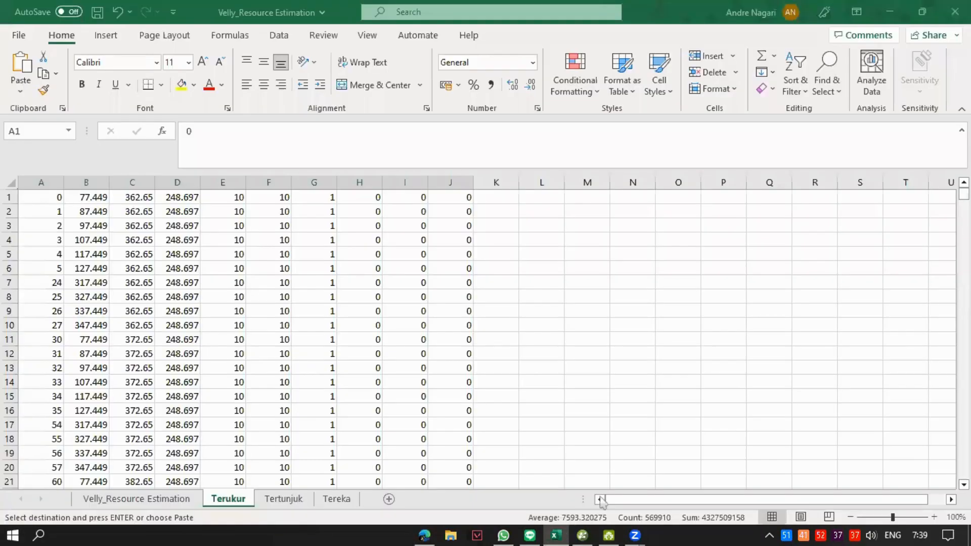
# On the Velly_Resource Estimation sheet, search from I1 for 0.17 to locate the lower KV boundary of the indicated class.
pyautogui.click(128, 498)
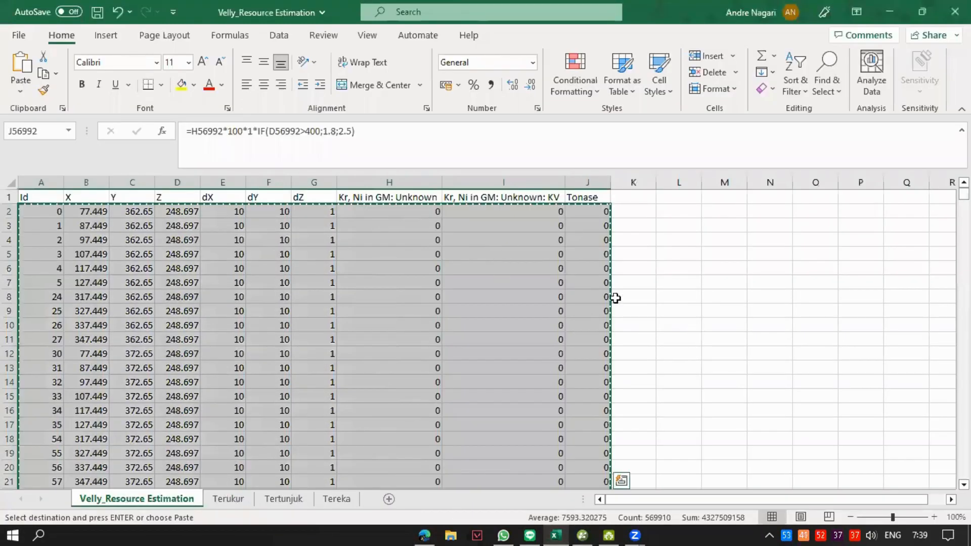
pyautogui.click(478, 197)
pyautogui.moveTo(964, 194); pyautogui.dragTo(965, 284)
pyautogui.hotkey('ctrl', 'f')
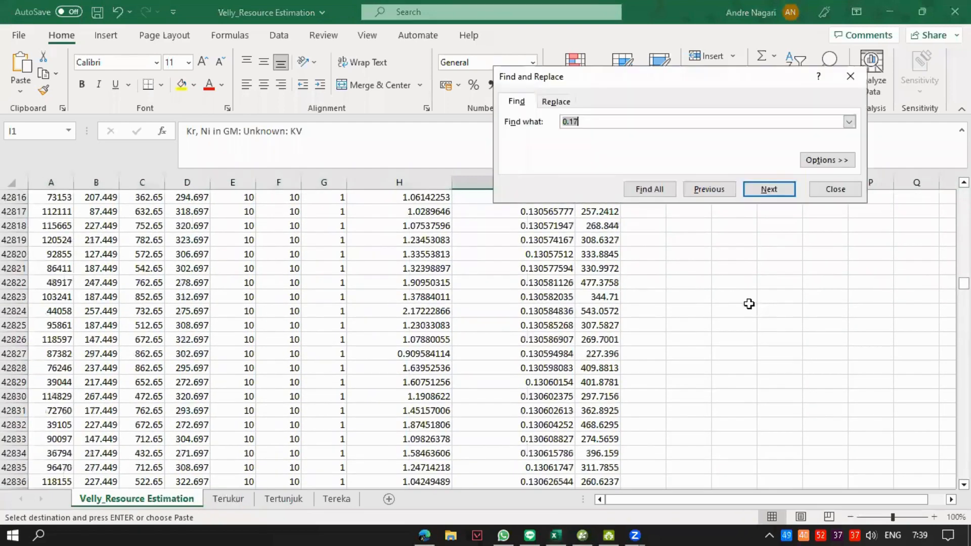
pyautogui.click(767, 196)
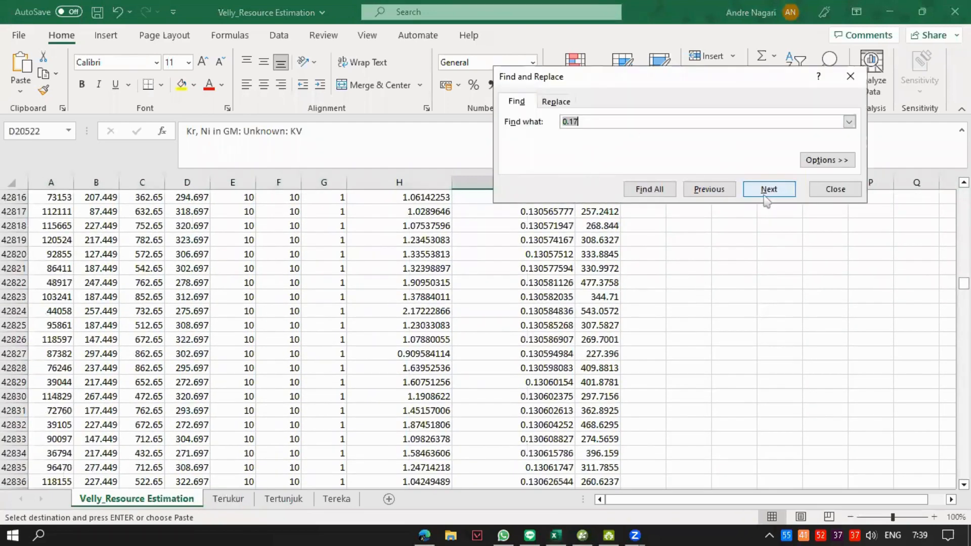
pyautogui.click(530, 342)
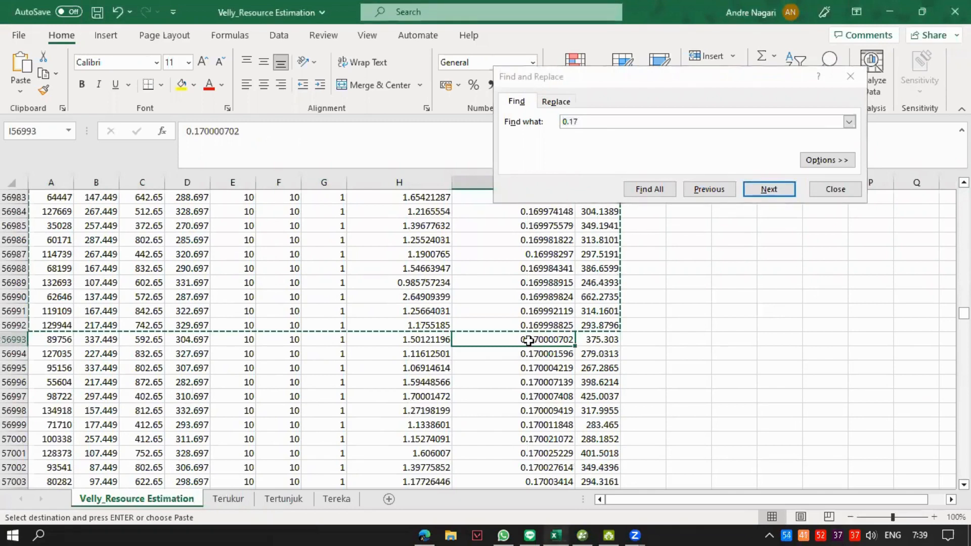
# Search for 0.25 to locate the upper KV boundary of the indicated class, select I120975 and close the search.
pyautogui.click(554, 121)
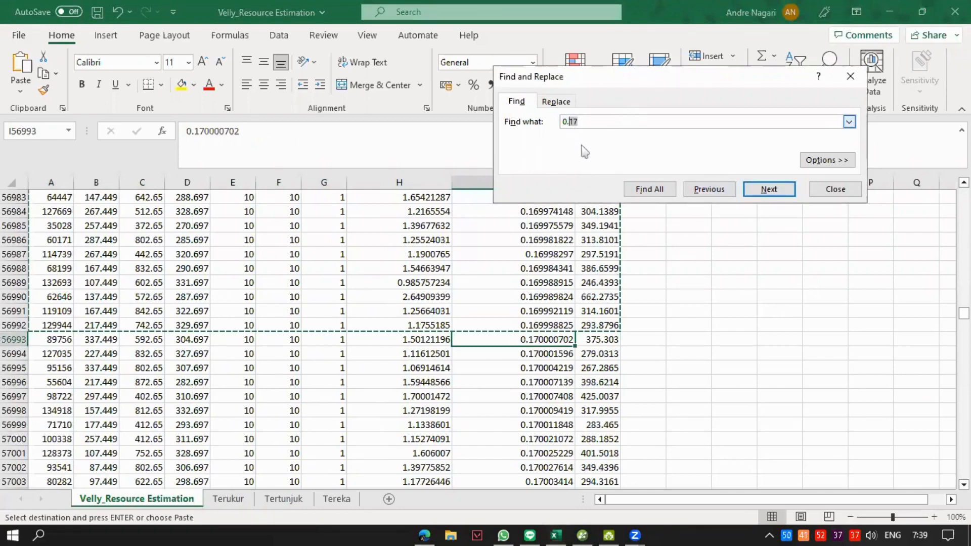
pyautogui.write('25')
pyautogui.click(765, 189)
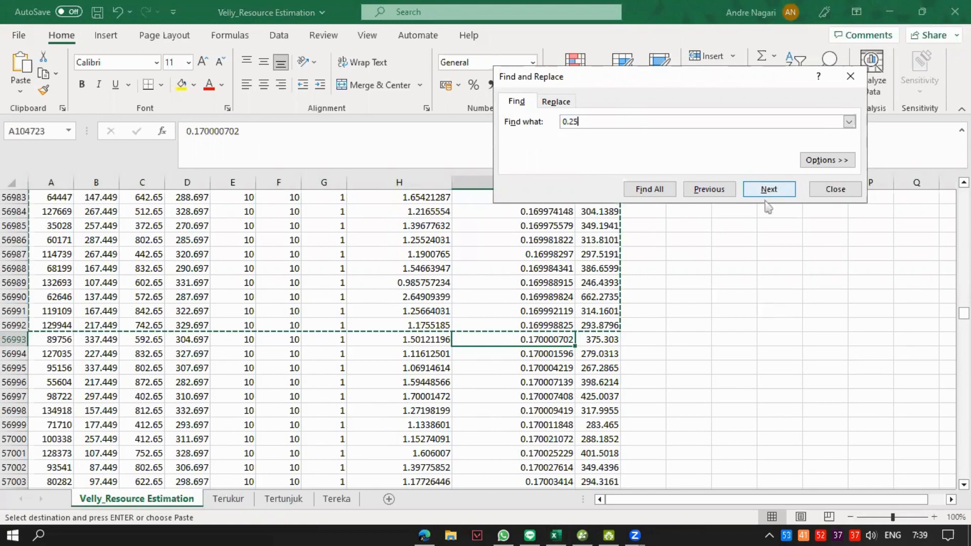
pyautogui.click(525, 325)
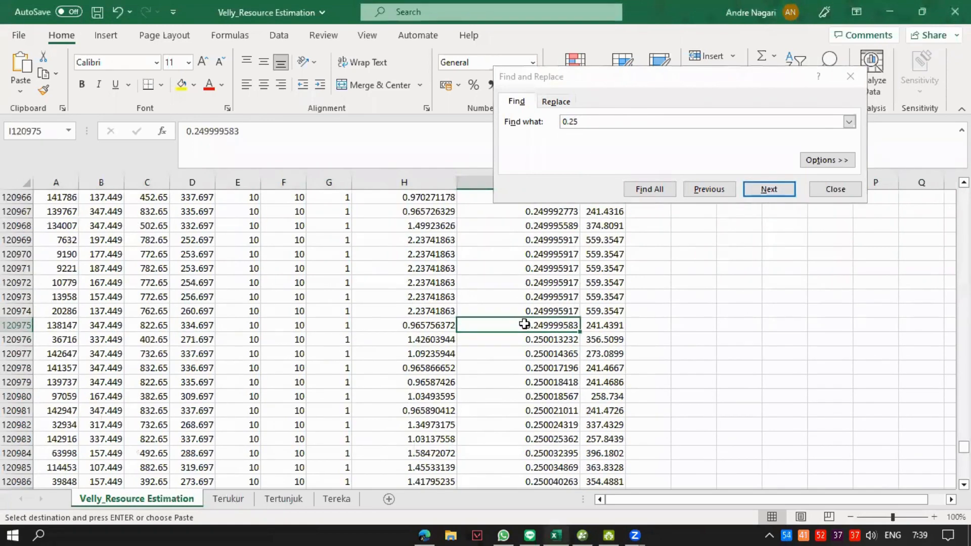
pyautogui.click(851, 76)
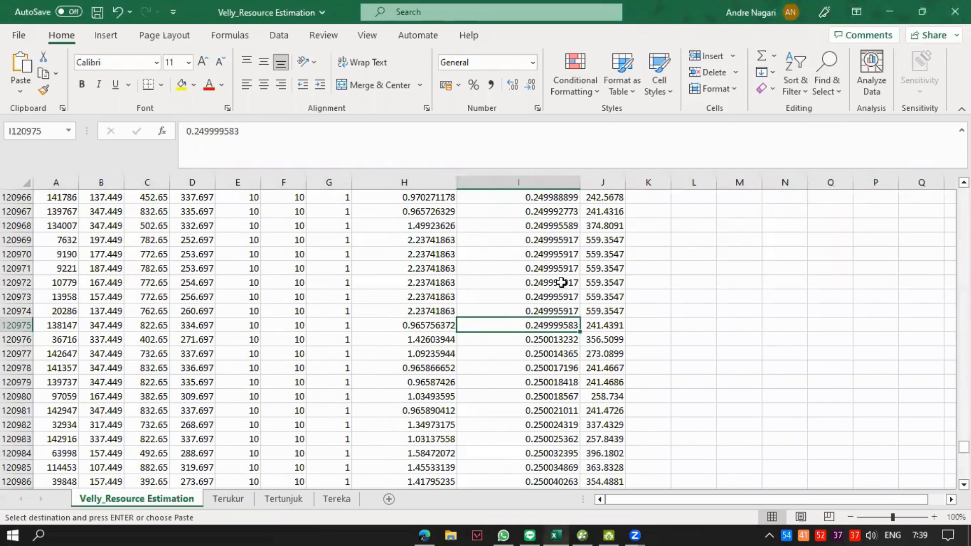
# Look at the Tertunjuk and Tereka sheets, and go back to an empty cell in the Terukur sheet.
pyautogui.click(259, 502)
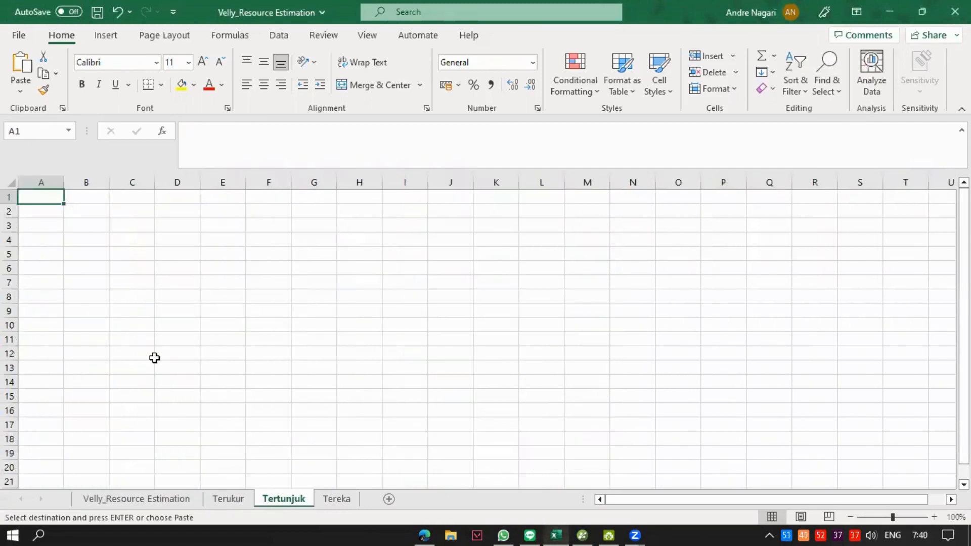
pyautogui.click(336, 500)
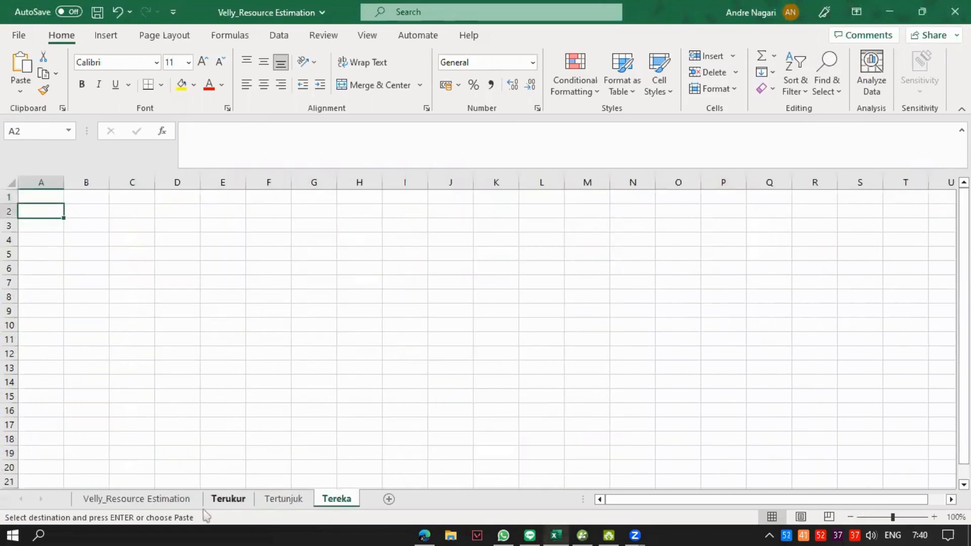
pyautogui.click(223, 501)
pyautogui.click(846, 297)
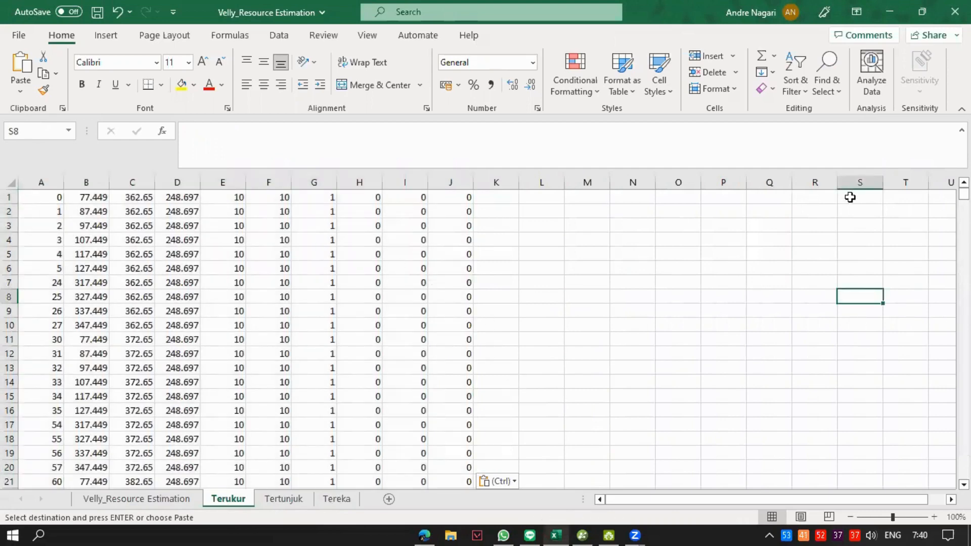
# Reread the B.5 formula for measured resource tonnage in the module PDF in the browser, and return to Excel.
pyautogui.click(434, 534)
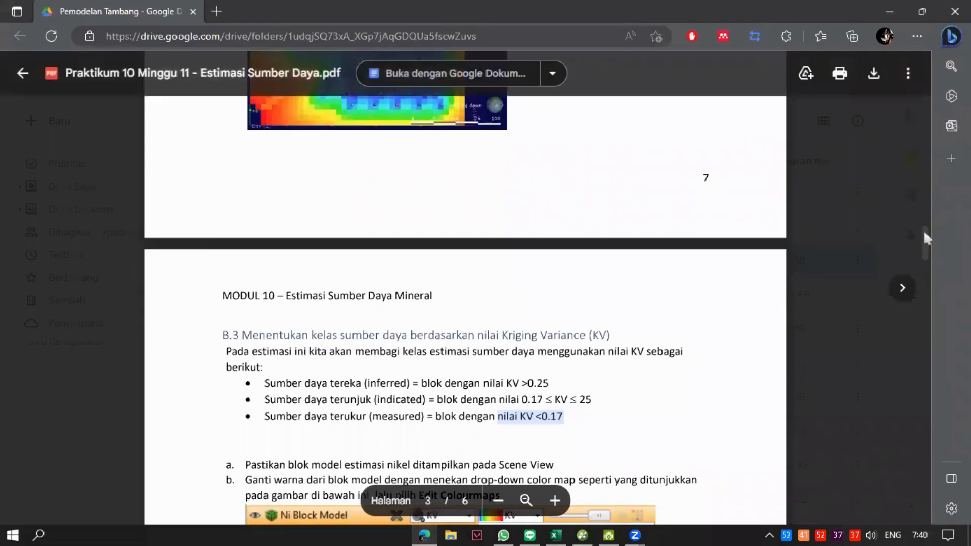
pyautogui.moveTo(924, 230); pyautogui.dragTo(899, 455)
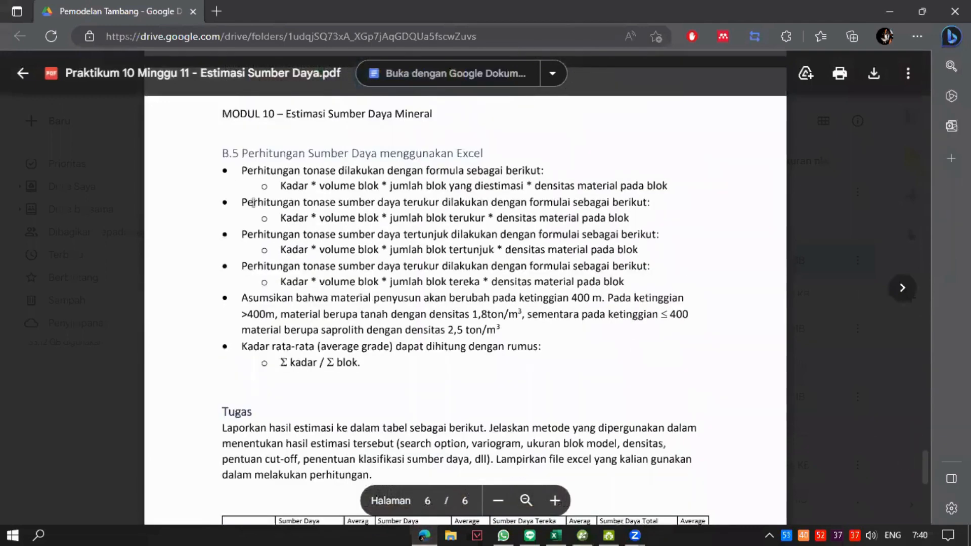
pyautogui.moveTo(252, 201); pyautogui.dragTo(610, 205)
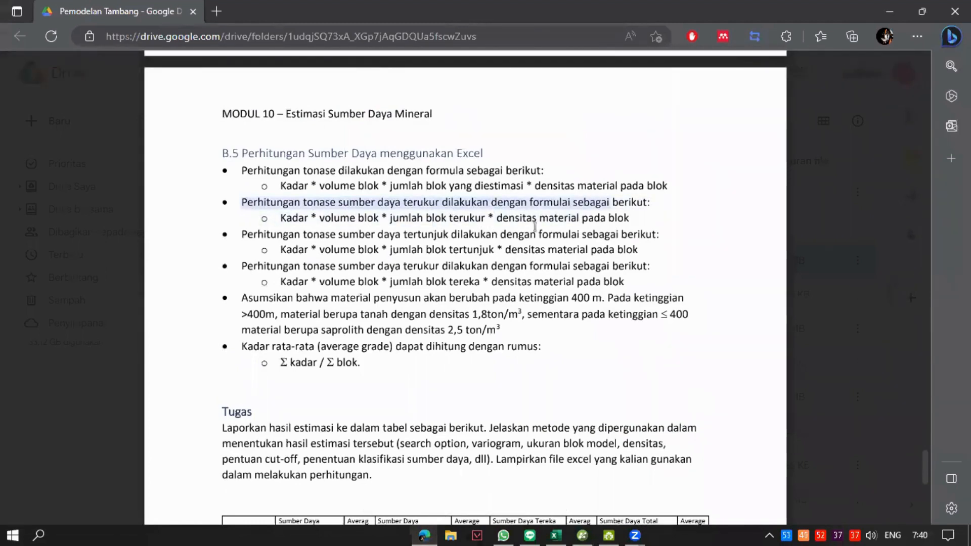
pyautogui.click(556, 536)
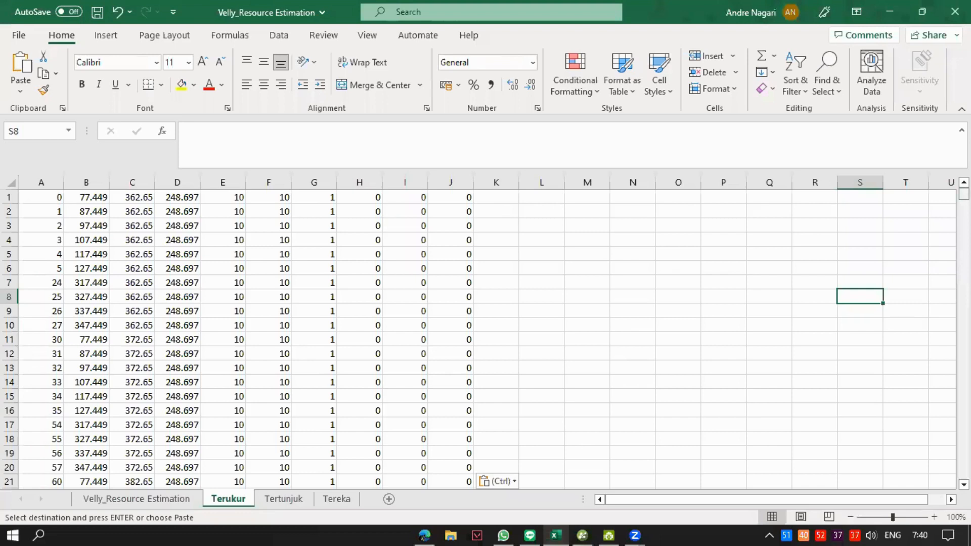
# Insert an empty row above the first data row of the Terukur sheet and select cell A1.
pyautogui.click(499, 202)
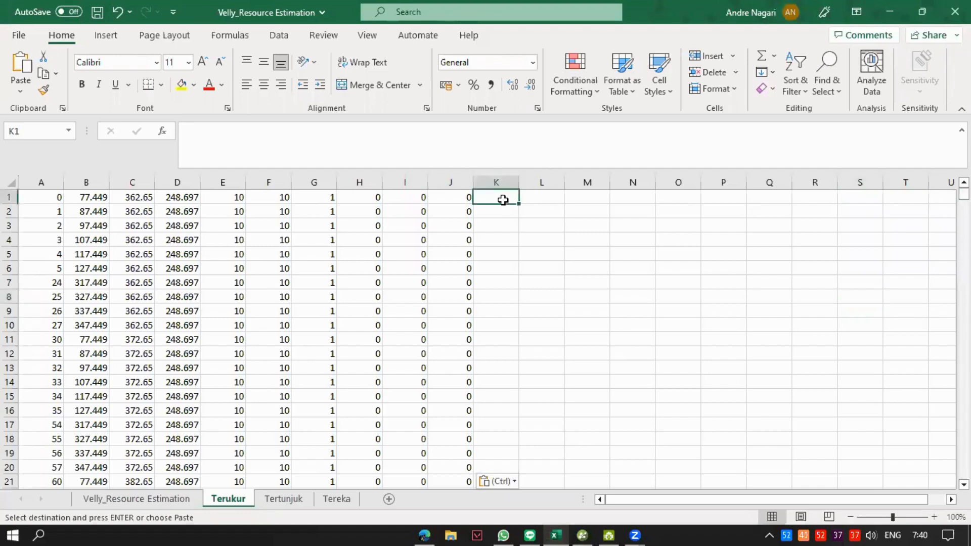
pyautogui.click(11, 196)
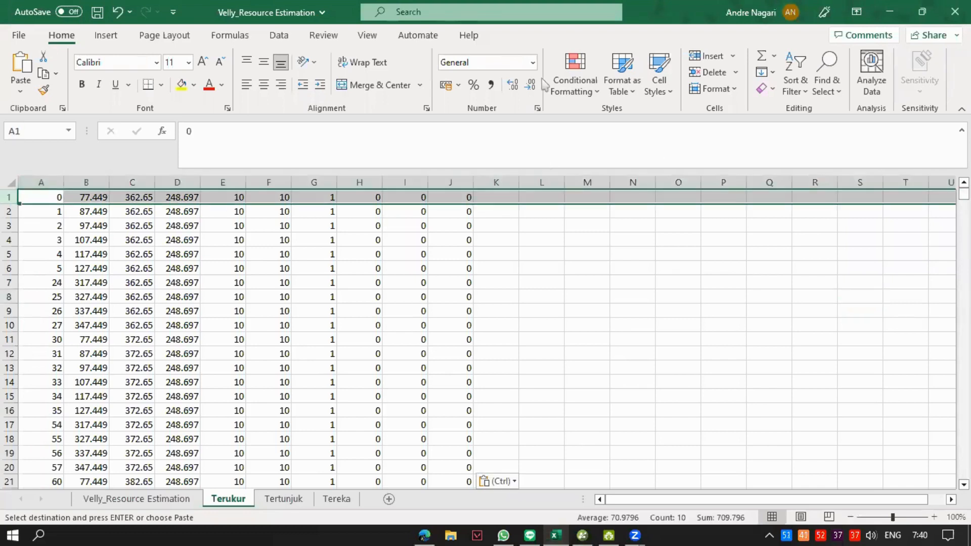
pyautogui.click(726, 64)
pyautogui.click(44, 197)
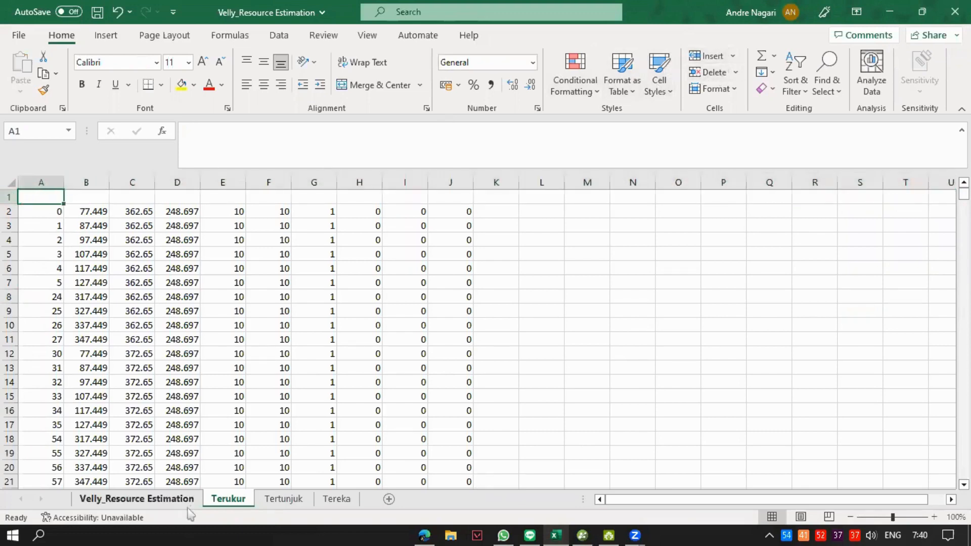
# Copy the header row A1:J1 from the Velly_Resource Estimation sheet into row 1 of the Terukur sheet.
pyautogui.click(171, 502)
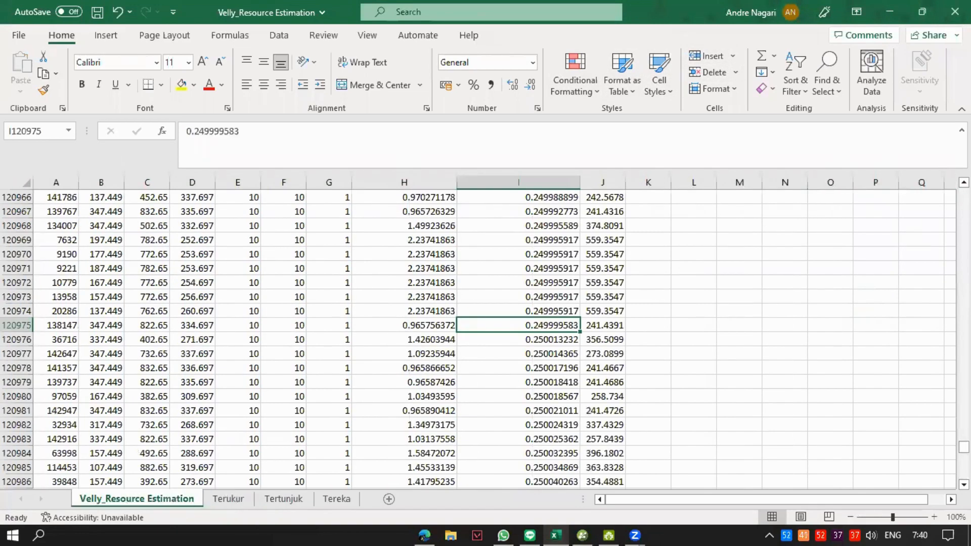
pyautogui.moveTo(964, 447); pyautogui.dragTo(965, 190)
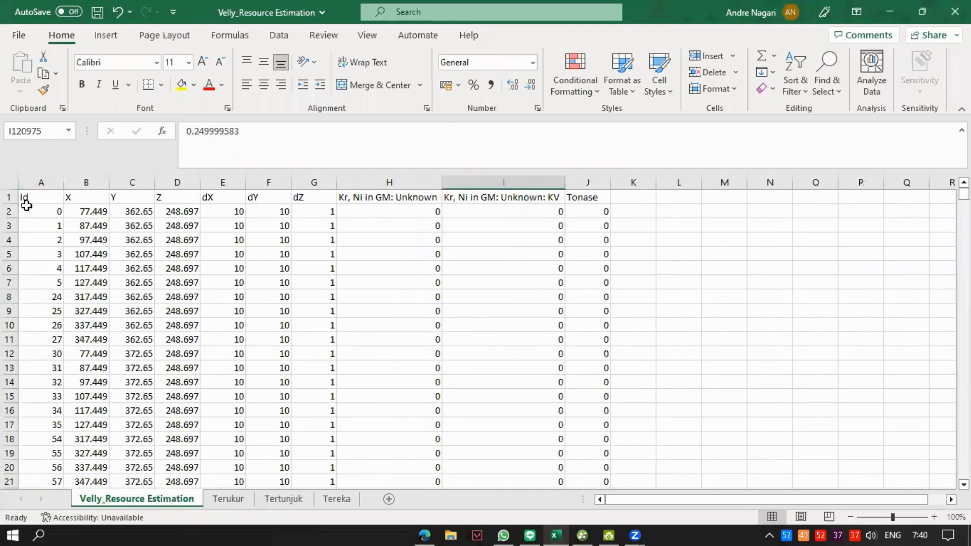
pyautogui.moveTo(26, 204); pyautogui.dragTo(582, 198)
pyautogui.hotkey('ctrl', 'c')
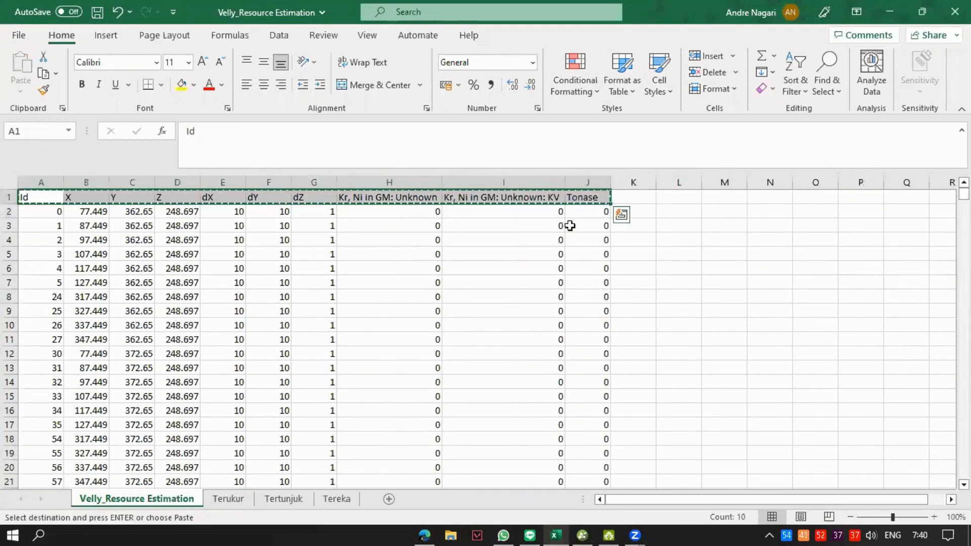
pyautogui.click(228, 499)
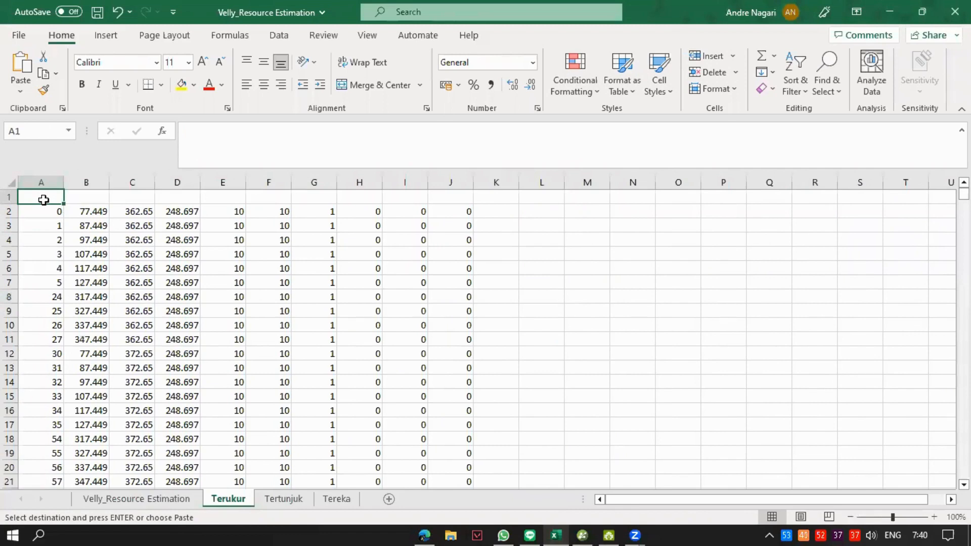
pyautogui.hotkey('ctrl', 'v')
pyautogui.click(534, 262)
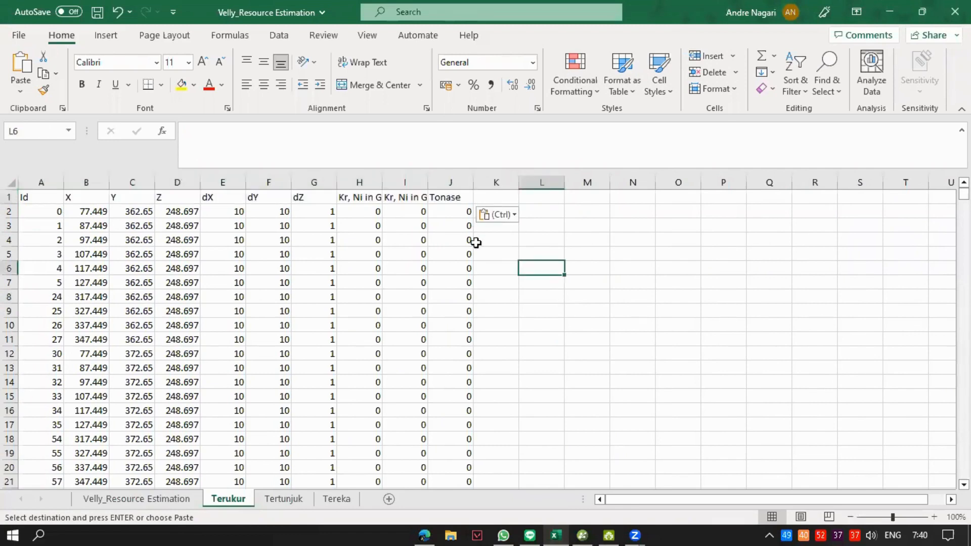
pyautogui.click(495, 257)
# Review the parts of the Tonase formula in cell J2 of the Terukur sheet, leaving the formula as it is.
pyautogui.click(448, 212)
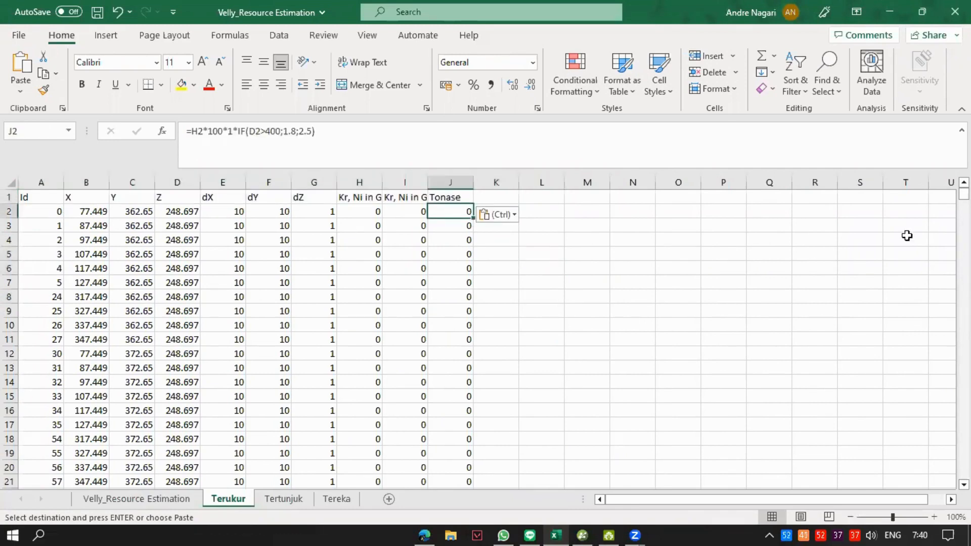
pyautogui.moveTo(964, 195); pyautogui.dragTo(965, 192)
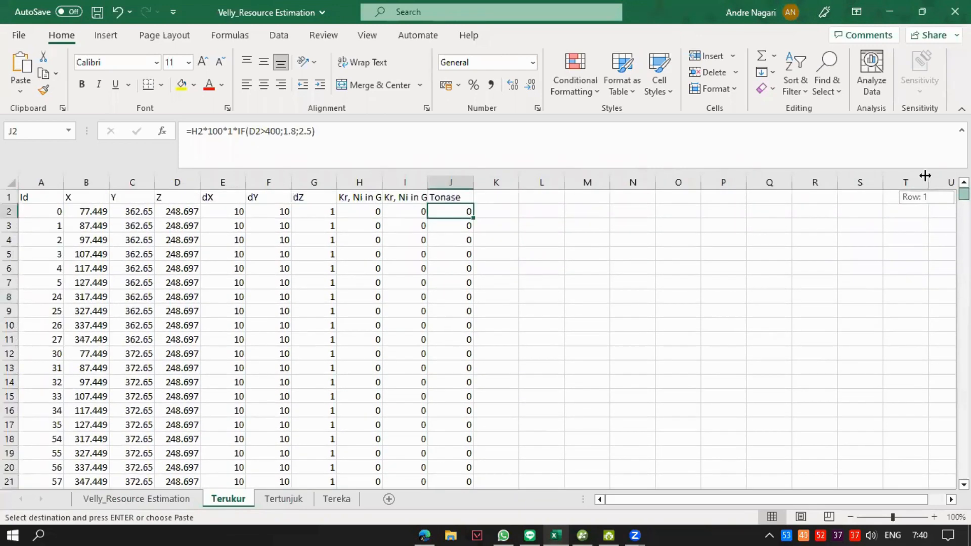
pyautogui.click(299, 138)
pyautogui.press('Home')
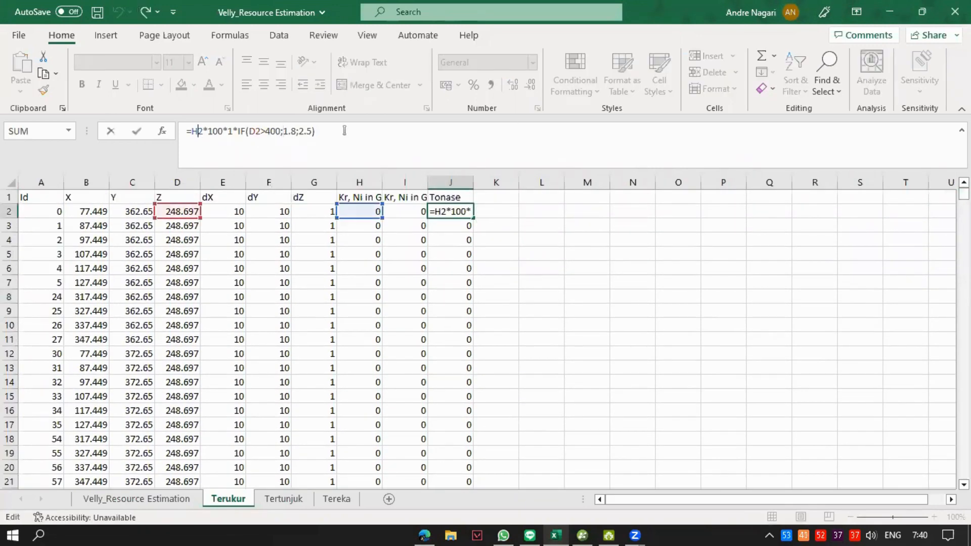
pyautogui.click(345, 130)
pyautogui.click(261, 132)
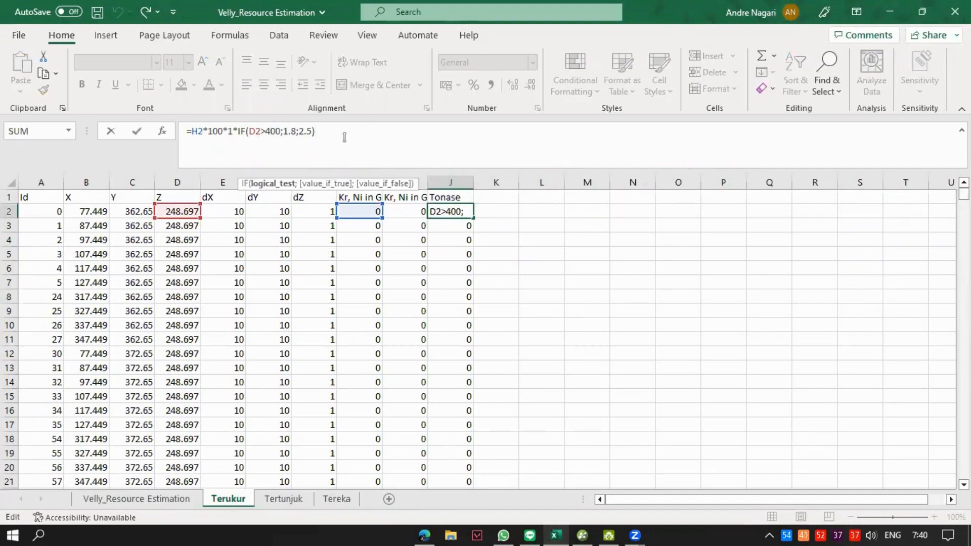
pyautogui.press('Return')
# Check the Tonase formulas in the last rows of the Terukur sheet, glancing briefly at the Velly_Resource Estimation sheet.
pyautogui.moveTo(964, 195); pyautogui.dragTo(964, 474)
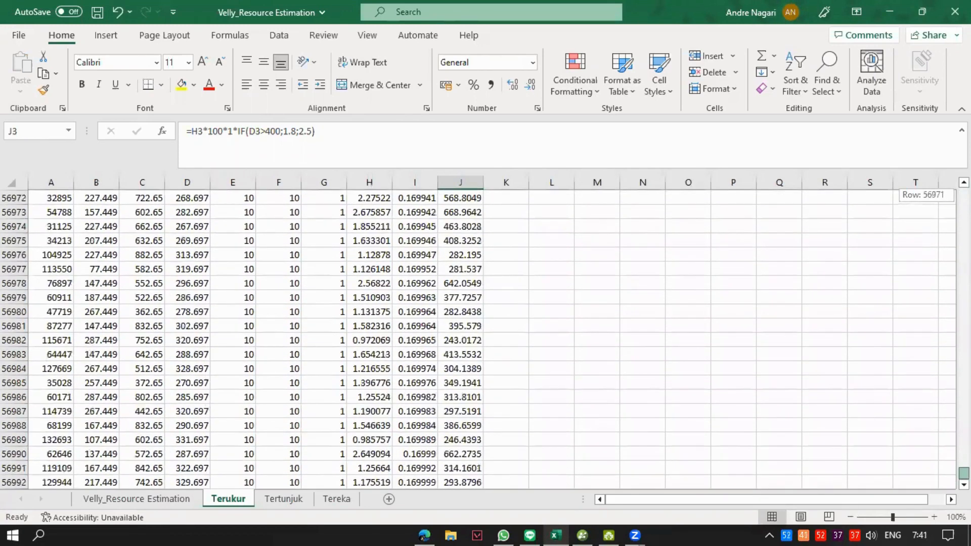
pyautogui.click(463, 482)
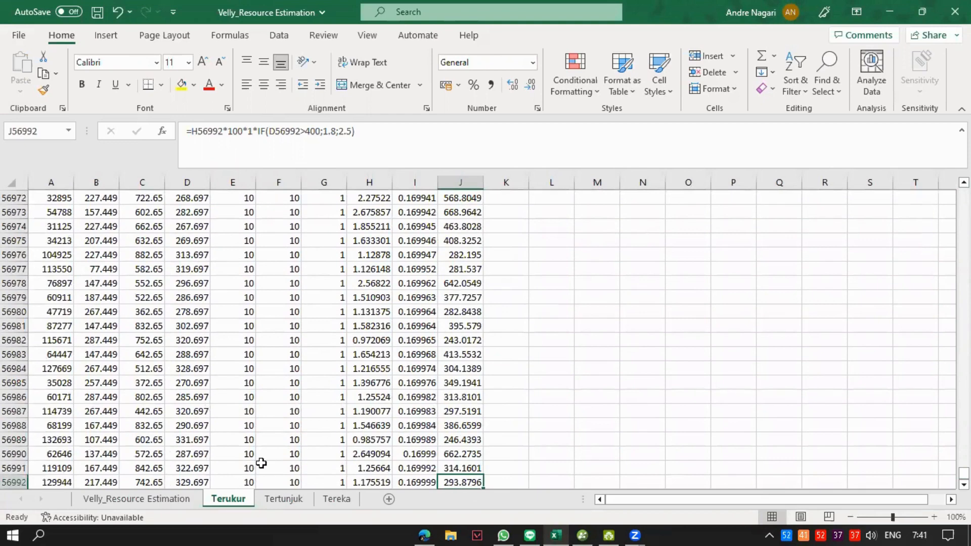
pyautogui.click(453, 468)
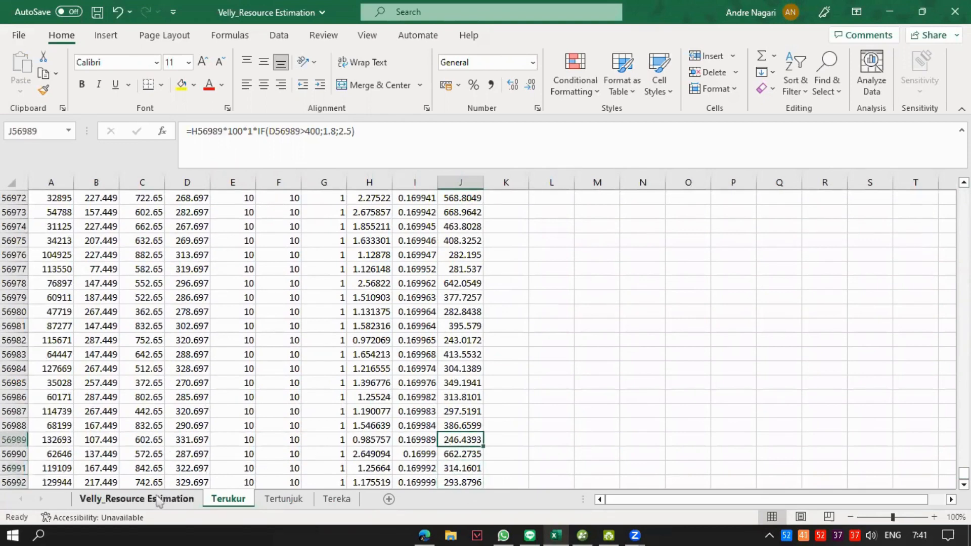
pyautogui.click(136, 499)
pyautogui.click(229, 499)
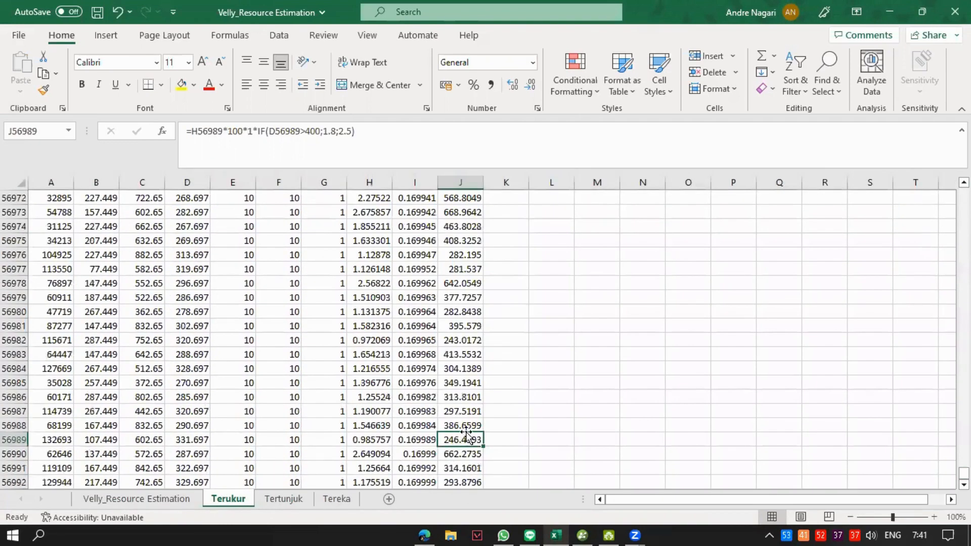
pyautogui.moveTo(466, 433); pyautogui.dragTo(466, 420)
pyautogui.click(605, 252)
# Label cell I56993, below the last Terukur data row, "Tonase Total" and autofit the width of column I.
pyautogui.moveTo(965, 474); pyautogui.dragTo(964, 478)
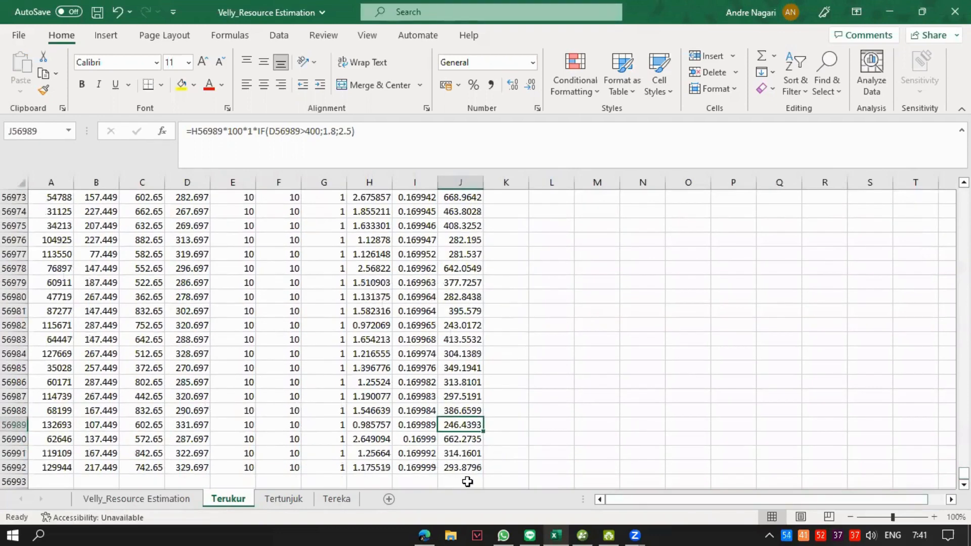
pyautogui.click(454, 483)
pyautogui.click(425, 479)
pyautogui.write('T')
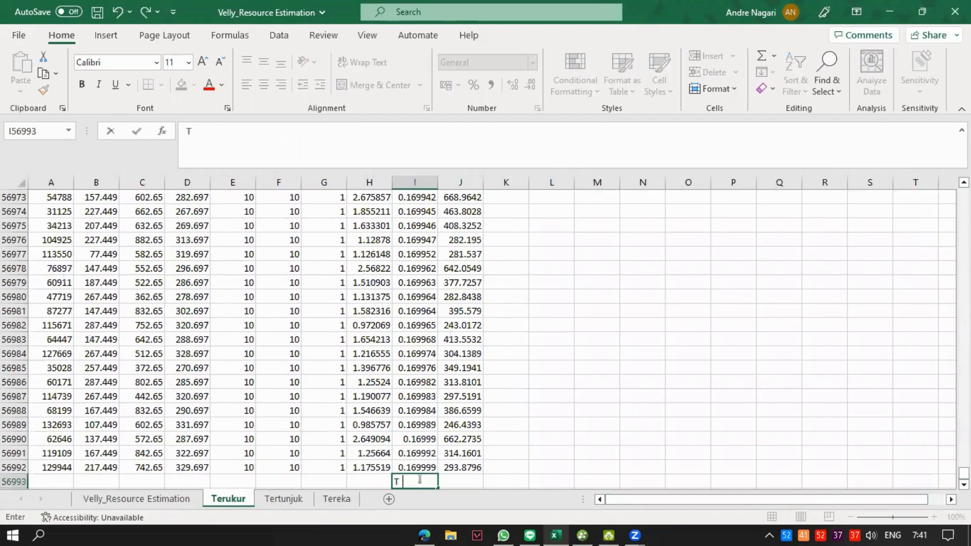
pyautogui.write('onase TTotal')
pyautogui.press('Tab')
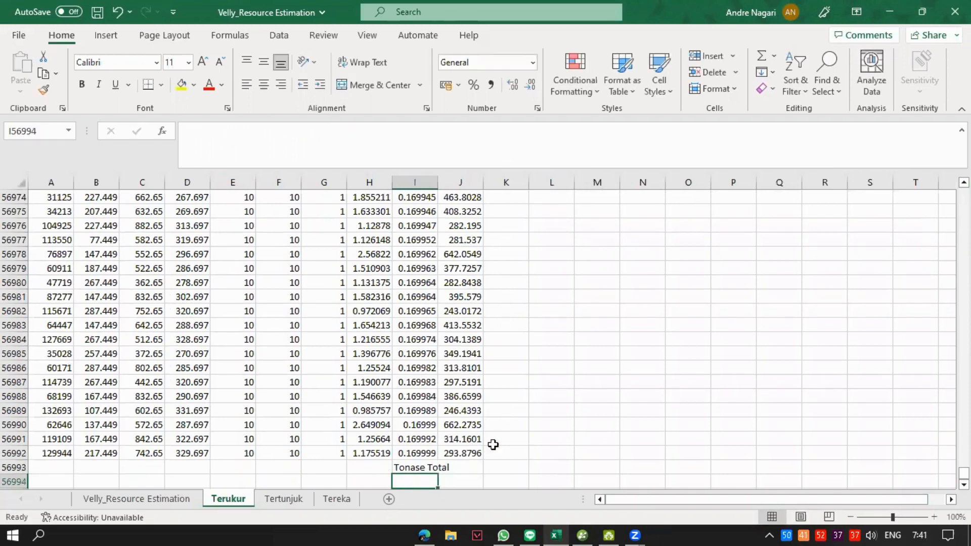
pyautogui.doubleClick(438, 182)
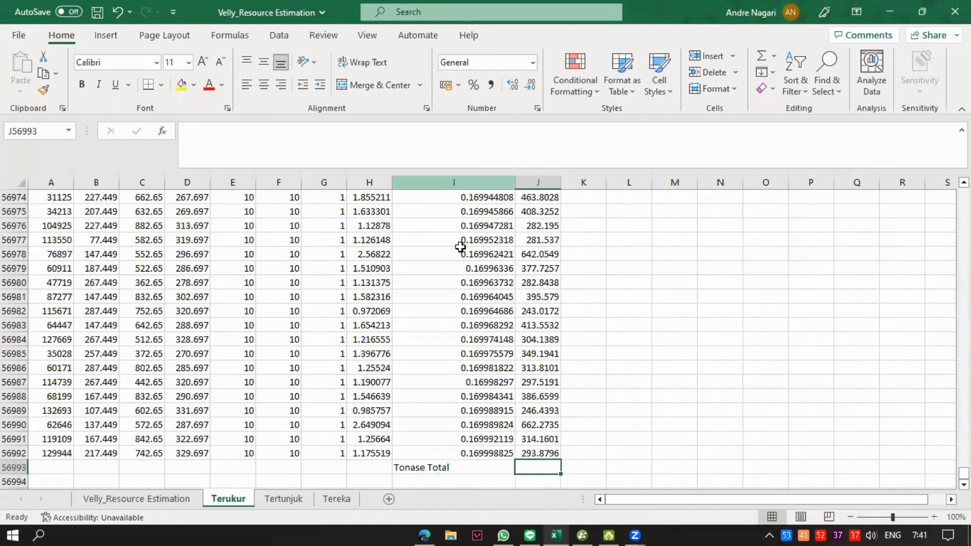
# Total the measured tonnage in cell J56993 with the formula =SUM(J2:J56992).
pyautogui.write('=su')
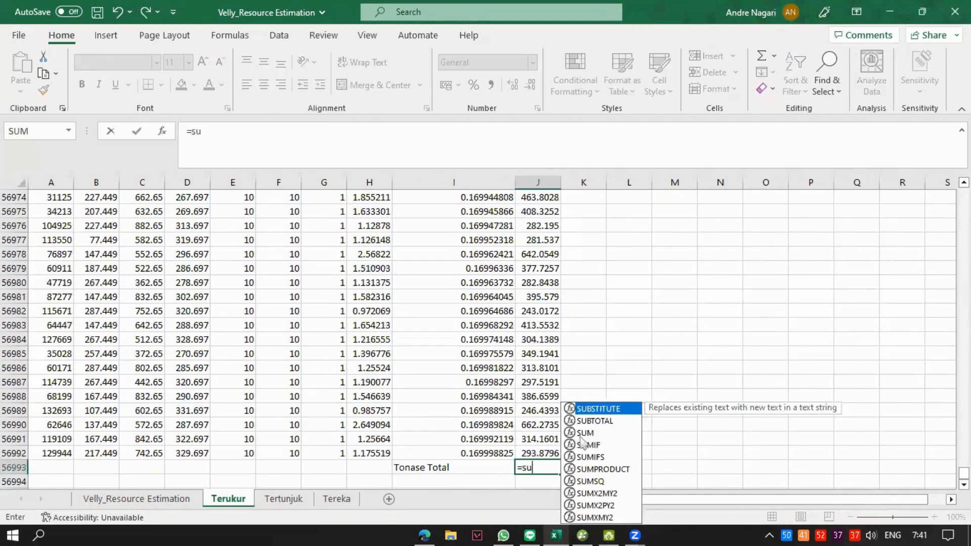
pyautogui.doubleClick(584, 434)
pyautogui.click(548, 453)
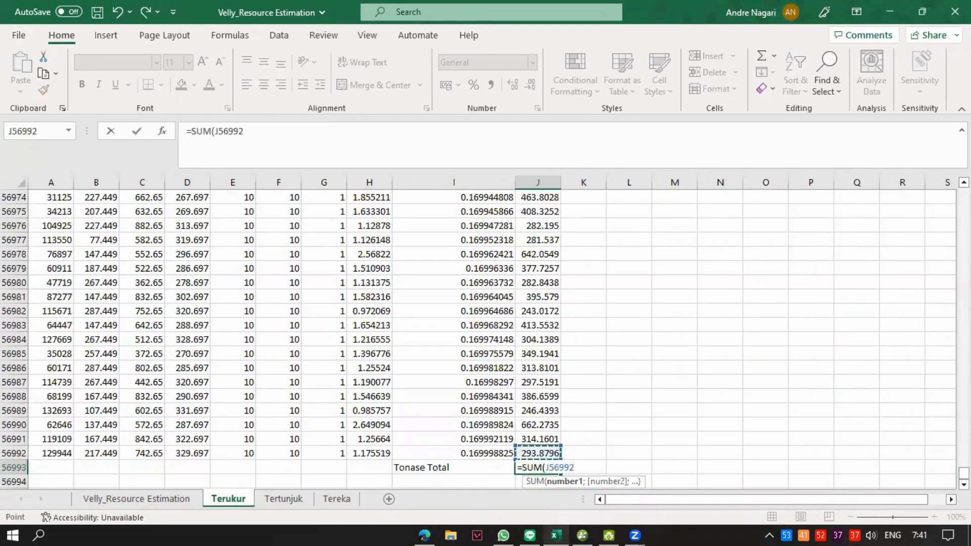
pyautogui.moveTo(964, 474); pyautogui.dragTo(965, 193)
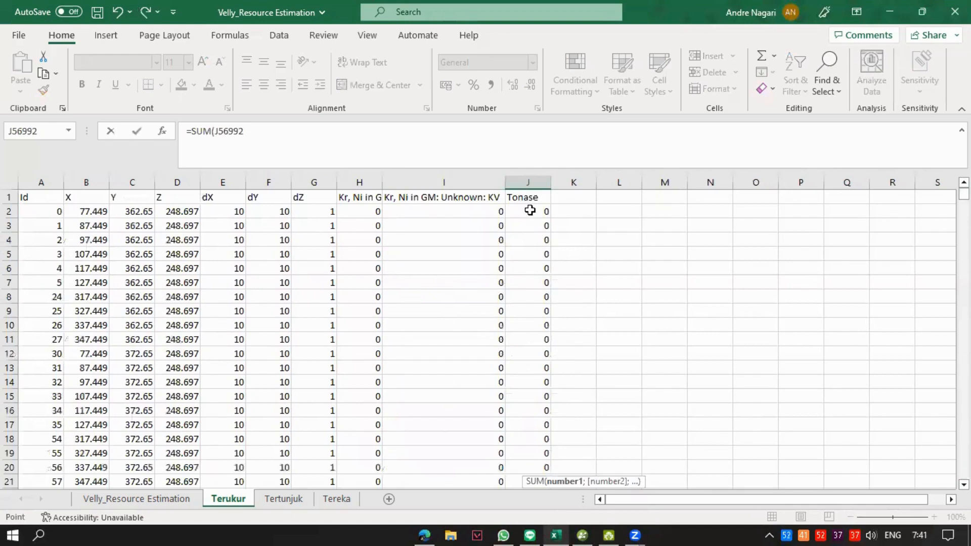
pyautogui.keyDown('shift'); pyautogui.click(531, 210); pyautogui.keyUp('shift')
pyautogui.press('Return')
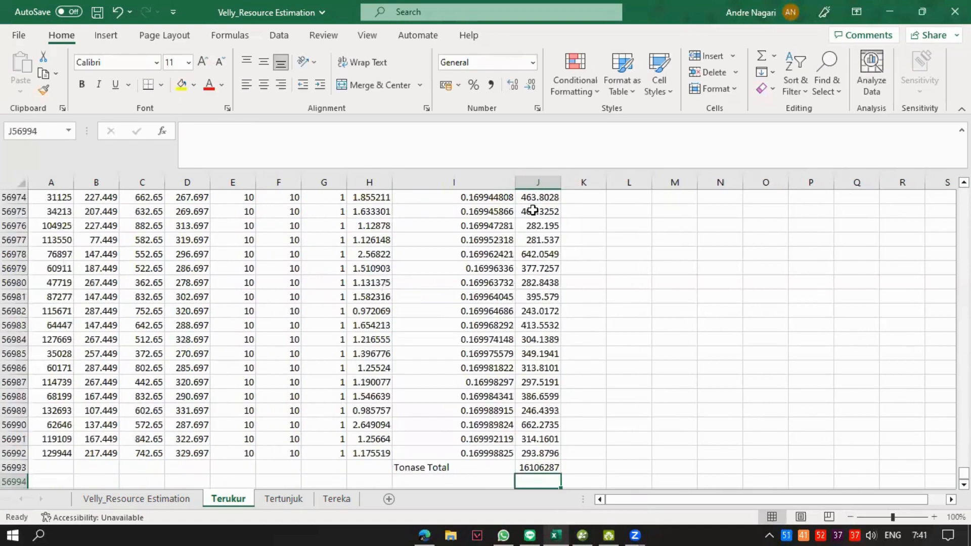
pyautogui.click(530, 468)
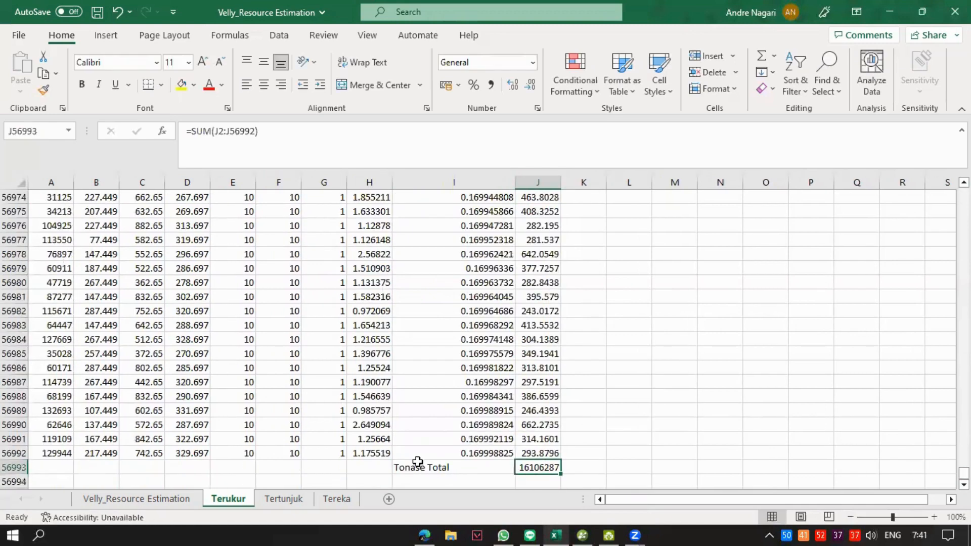
# Look at the Tertunjuk and Tereka sheets, and go back to the Velly_Resource Estimation sheet.
pyautogui.click(284, 506)
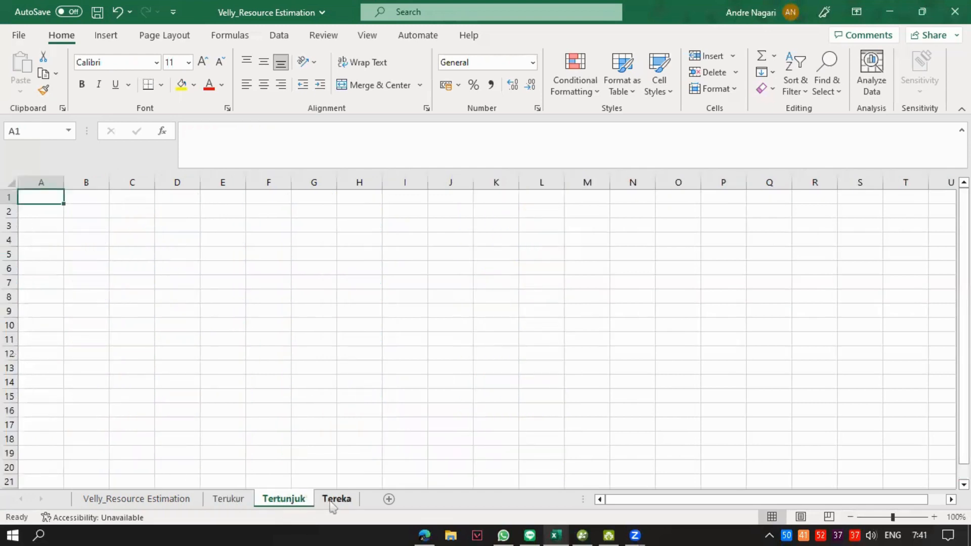
pyautogui.click(333, 502)
pyautogui.click(127, 499)
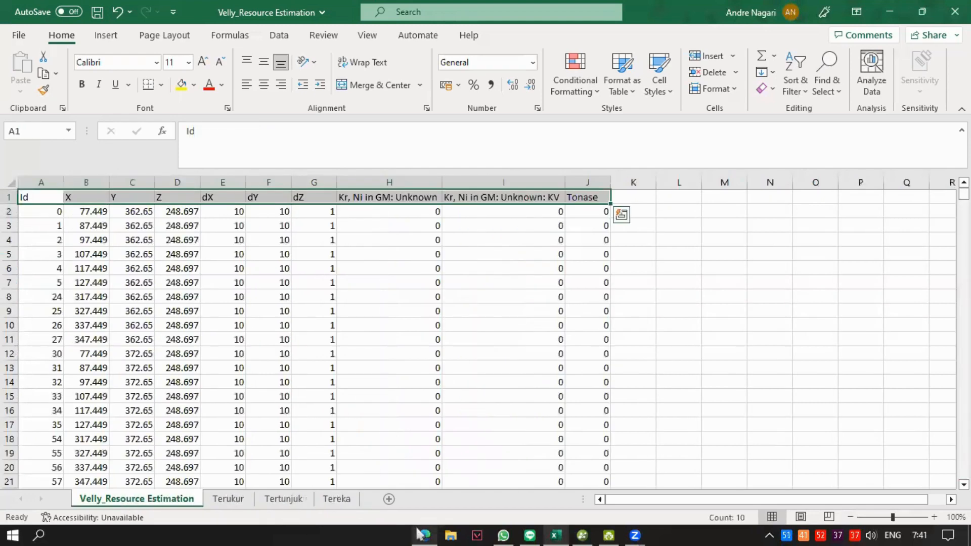
# Switch to the module PDF in the browser and read the B.5 tonnage formulas and the Tugas table with its soil and saprolith zones.
pyautogui.click(420, 489)
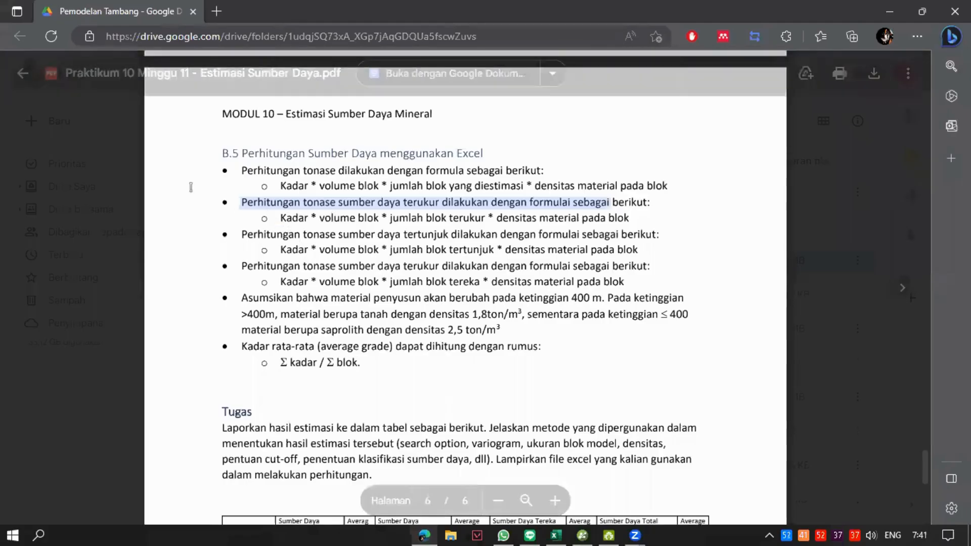
pyautogui.moveTo(222, 154); pyautogui.dragTo(624, 283)
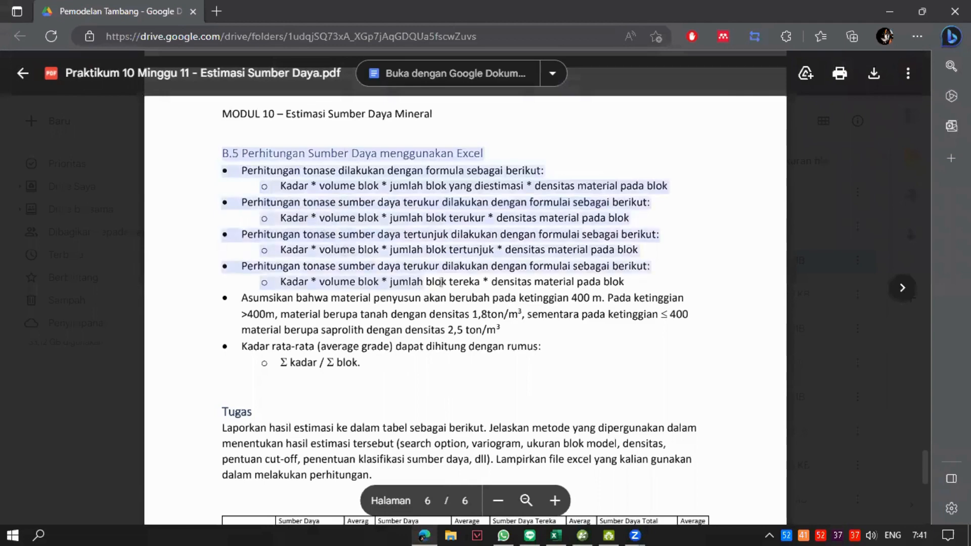
pyautogui.moveTo(933, 454); pyautogui.dragTo(920, 474)
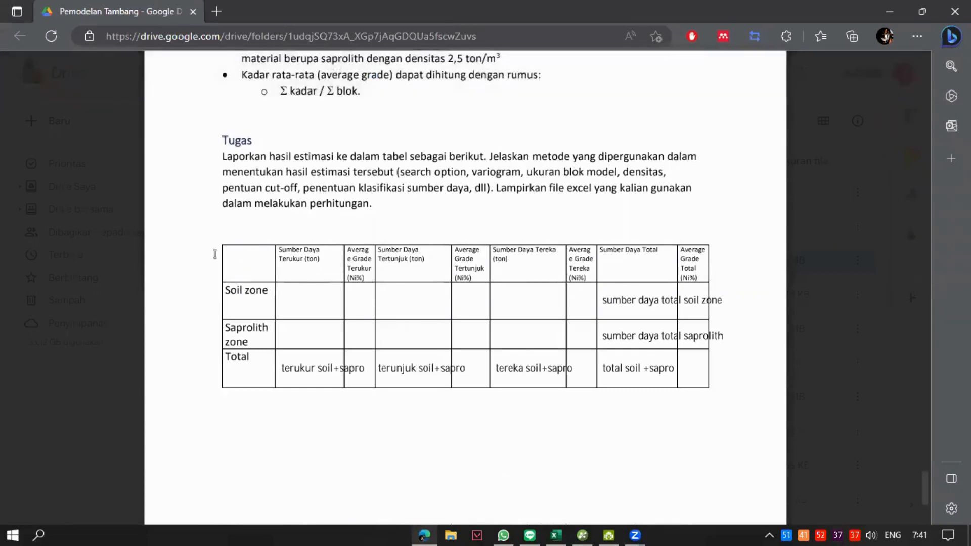
pyautogui.moveTo(293, 273); pyautogui.dragTo(627, 332)
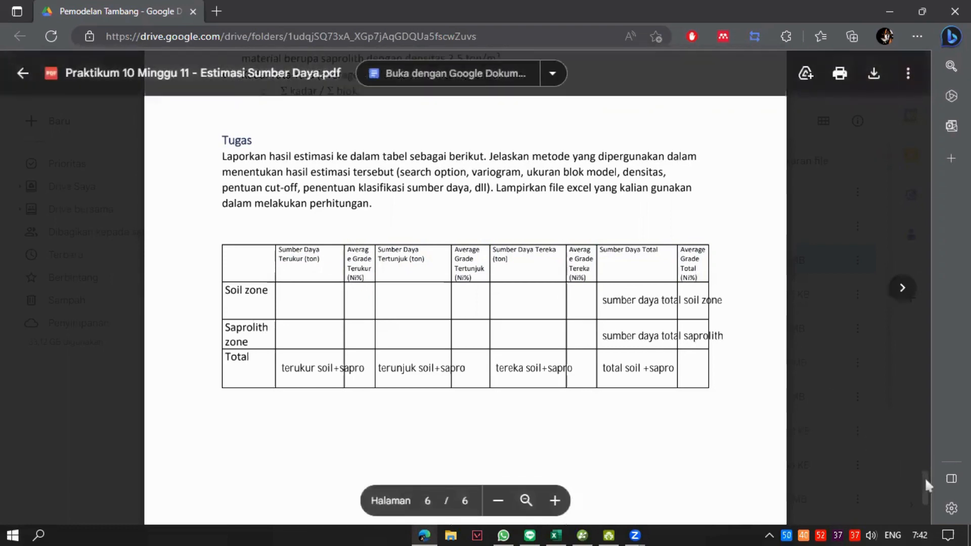
pyautogui.moveTo(925, 478); pyautogui.dragTo(924, 458)
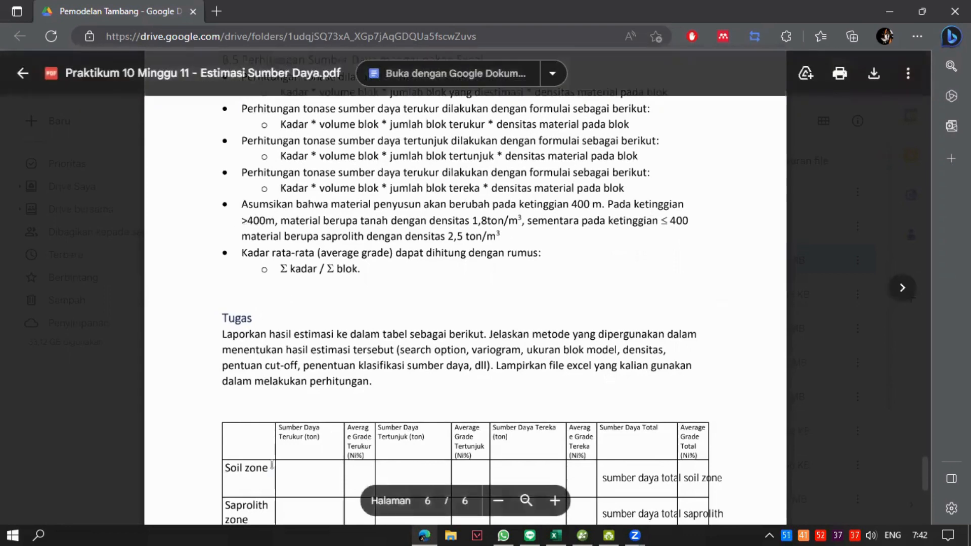
pyautogui.moveTo(272, 464); pyautogui.dragTo(326, 481)
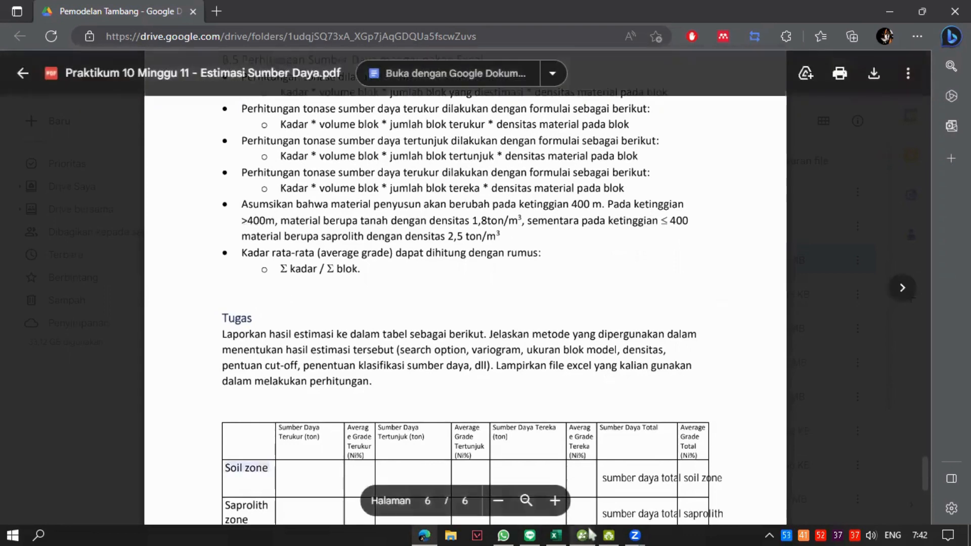
# Switch to Excel, inspect the Z elevations in column D of the Velly_Resource Estimation sheet, and return to the module PDF in the browser.
pyautogui.click(556, 535)
pyautogui.click(178, 215)
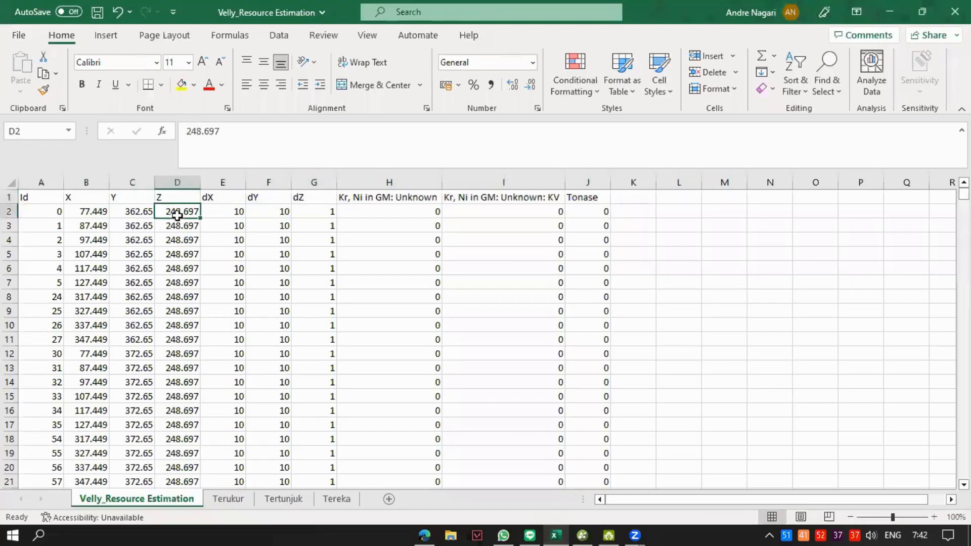
pyautogui.click(177, 198)
pyautogui.click(177, 213)
pyautogui.moveTo(176, 214); pyautogui.dragTo(177, 456)
pyautogui.click(427, 535)
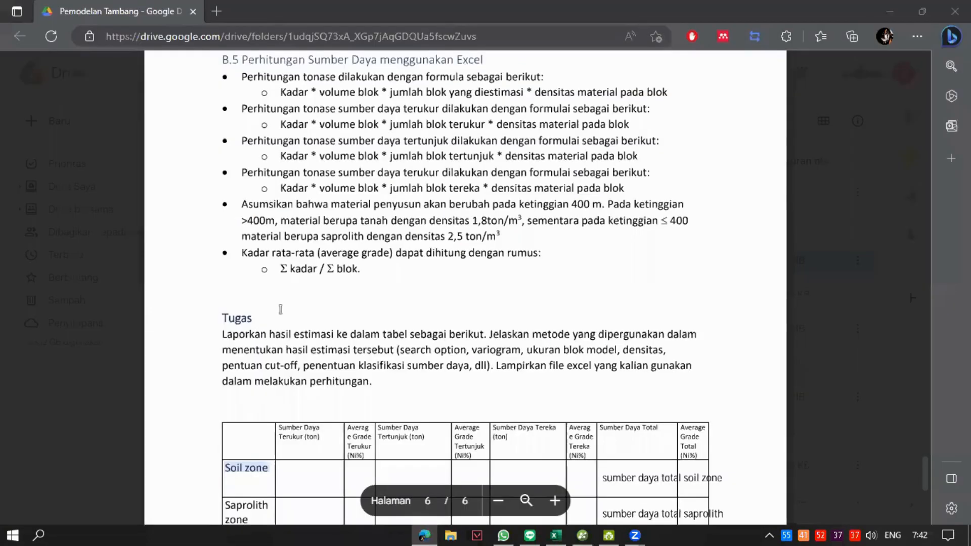
# Read the ≤ 400 m elevation rule for saprolith and the soil zone row of the Tugas table in the module PDF.
pyautogui.doubleClick(664, 223)
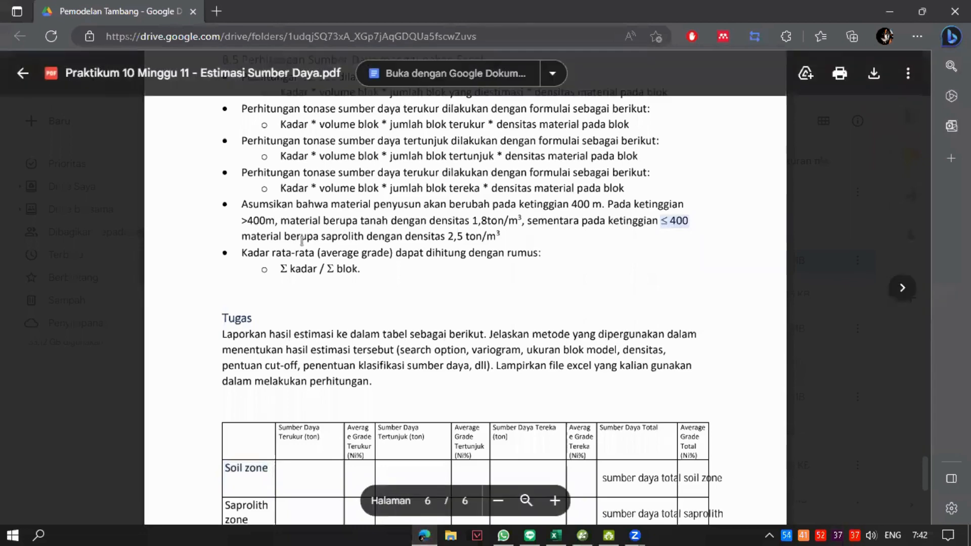
pyautogui.scroll(-3, 928, 478)
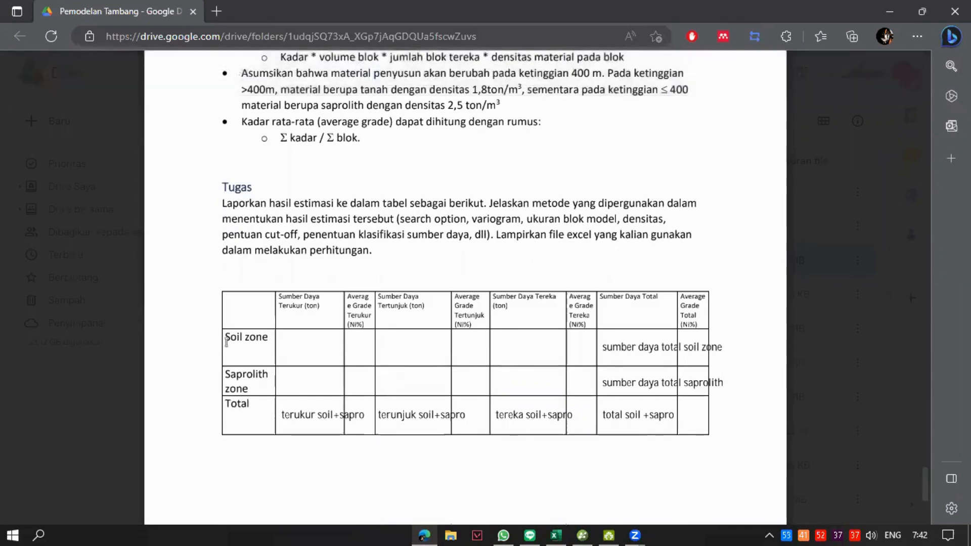
pyautogui.moveTo(226, 343); pyautogui.dragTo(256, 341)
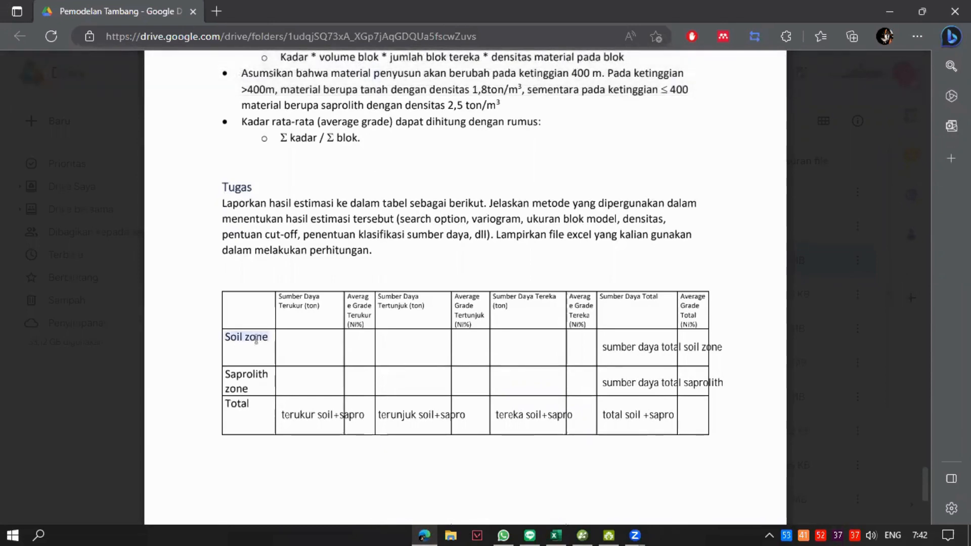
pyautogui.click(290, 339)
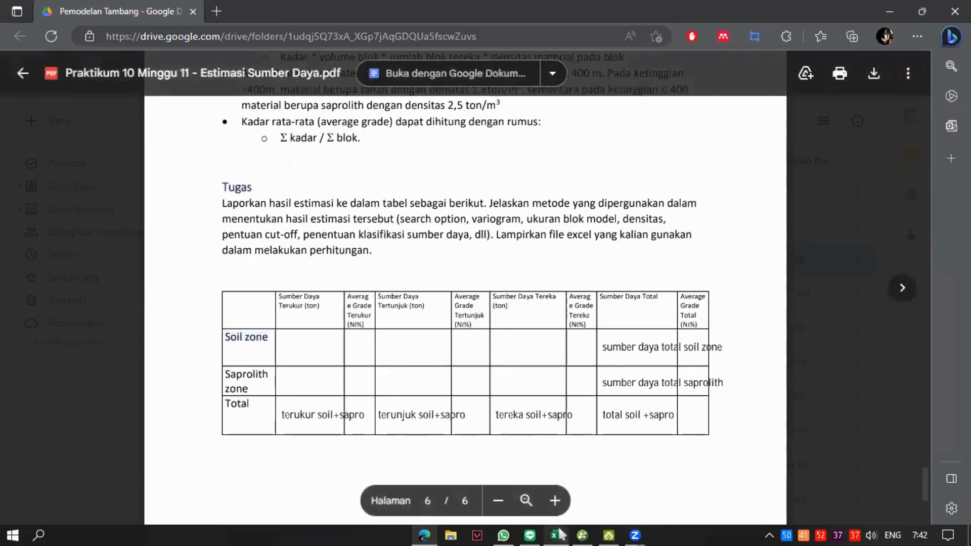
# Switch to Excel, inspect the tonnage formula in J2, and look through the Z elevations of the block data.
pyautogui.click(557, 535)
pyautogui.click(555, 321)
pyautogui.click(604, 213)
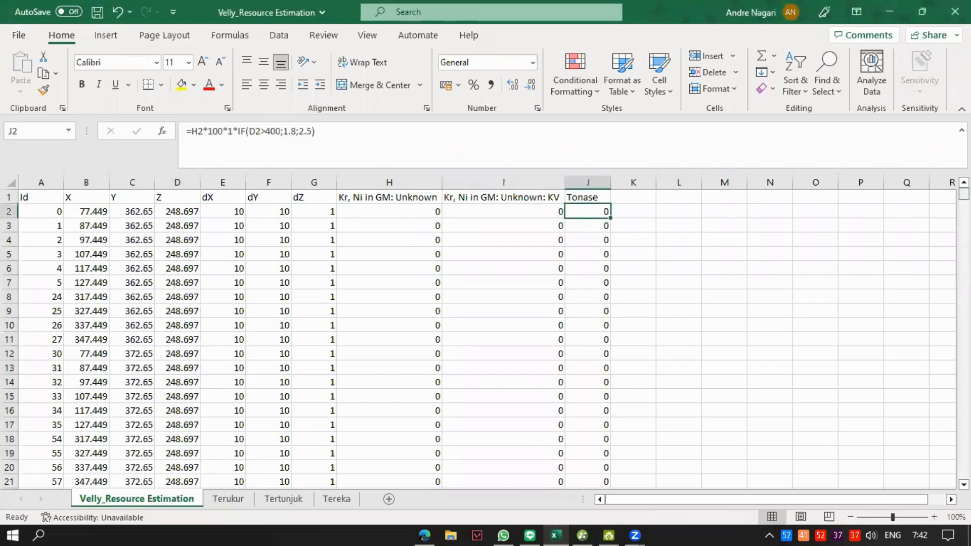
pyautogui.moveTo(965, 194); pyautogui.dragTo(324, 287)
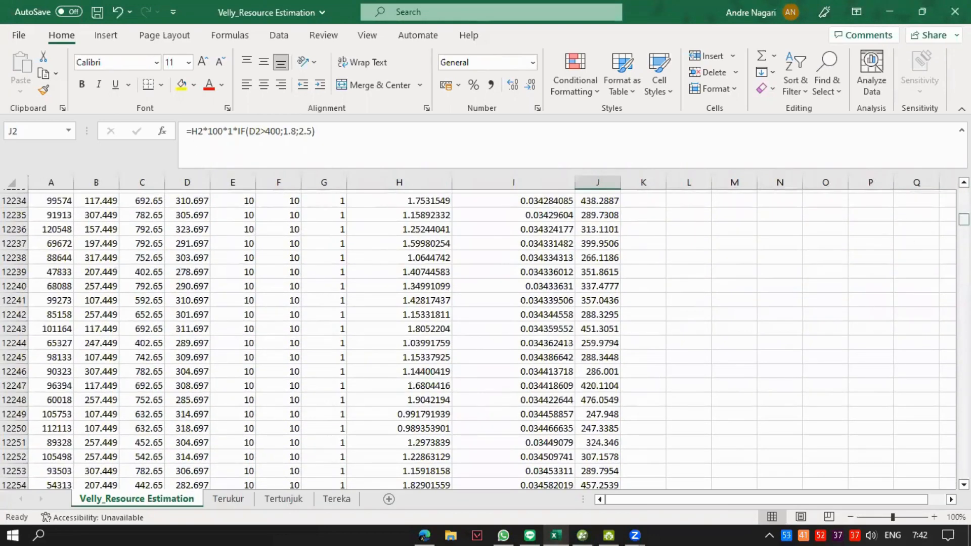
pyautogui.moveTo(964, 219); pyautogui.dragTo(965, 223)
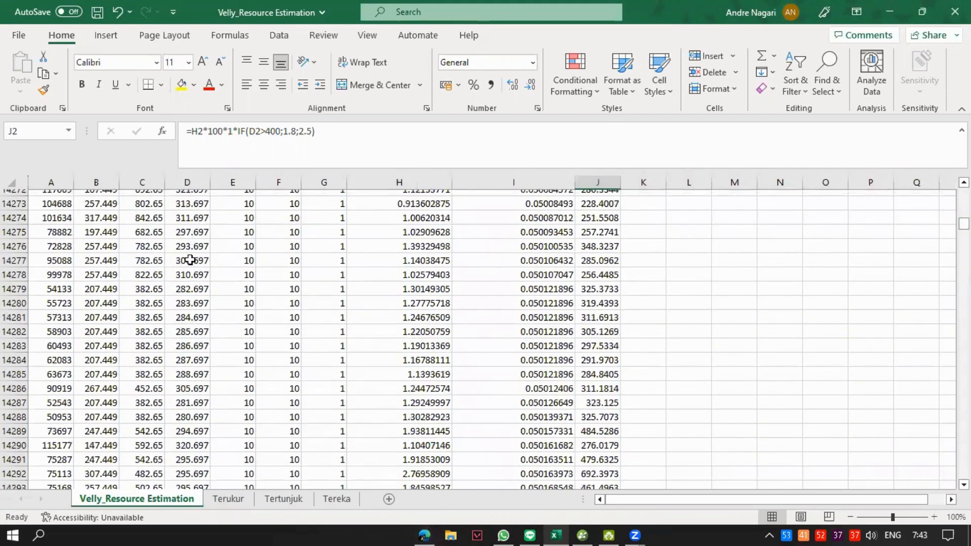
pyautogui.moveTo(964, 223); pyautogui.dragTo(965, 194)
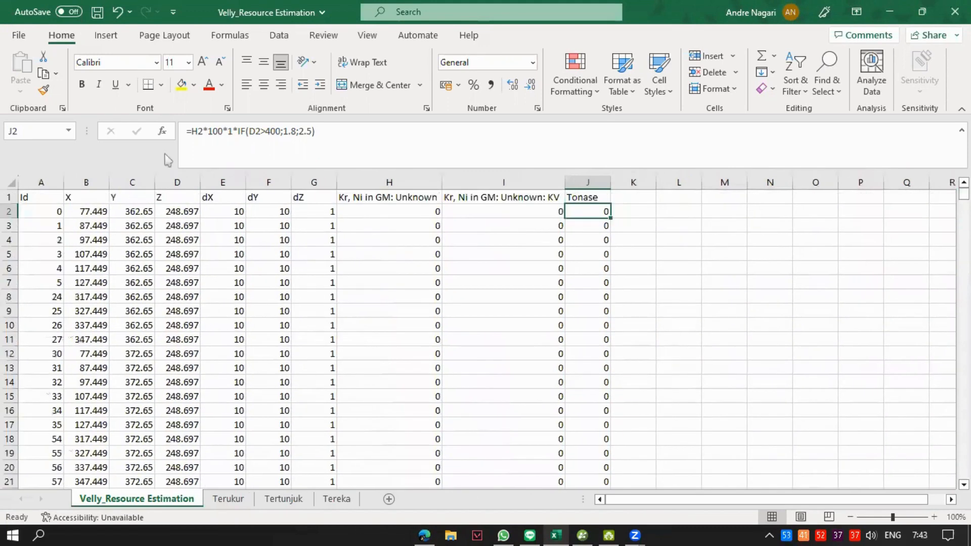
# Sort the block data by the Z column from smallest to largest, expanding the selection to the adjacent columns.
pyautogui.click(185, 177)
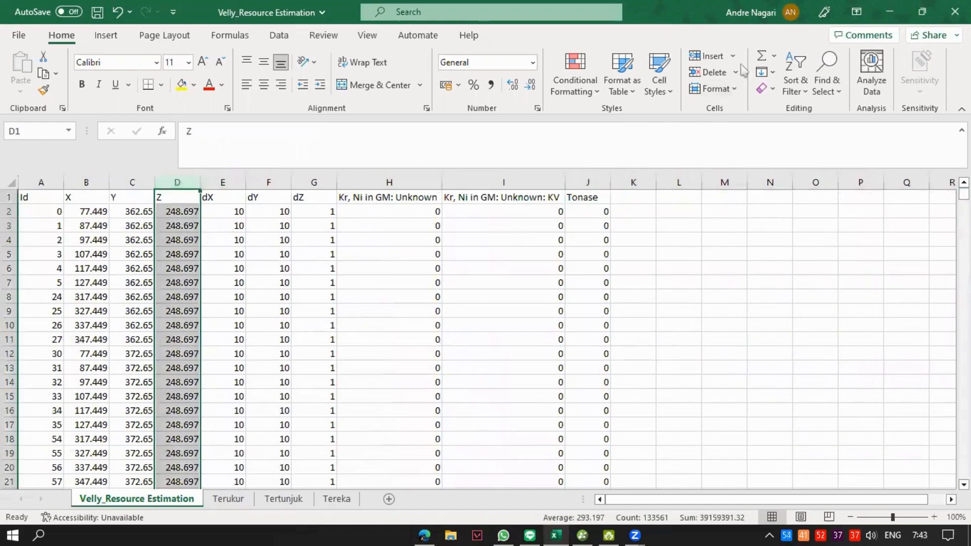
pyautogui.click(803, 83)
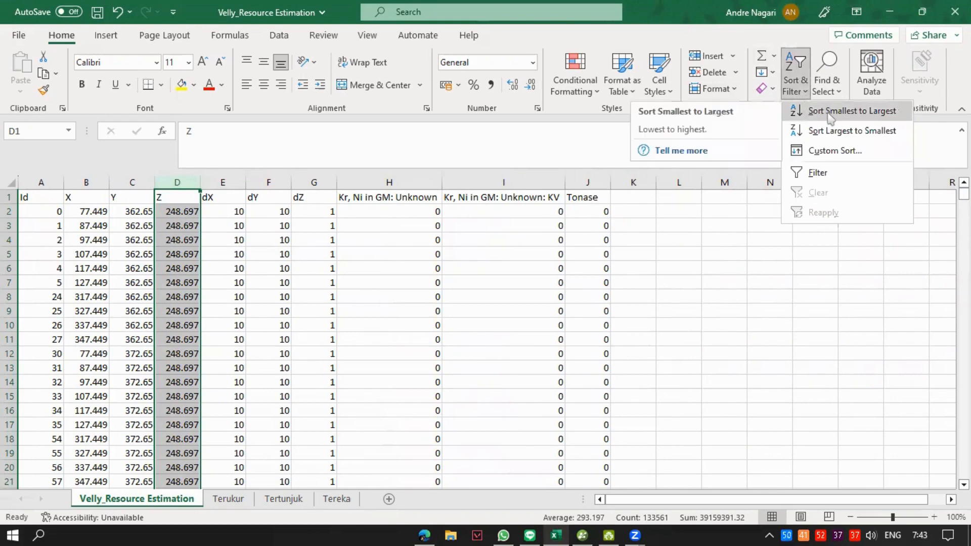
pyautogui.click(830, 112)
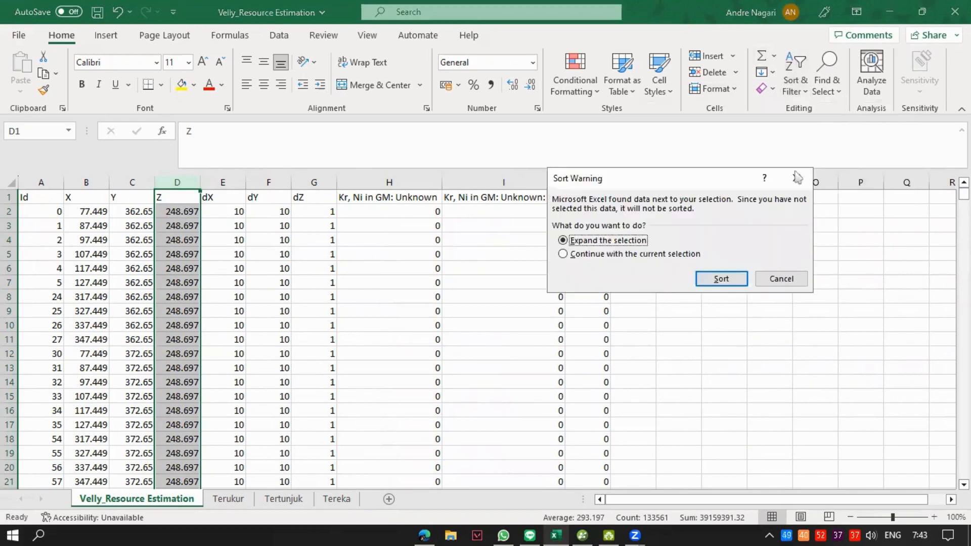
pyautogui.click(731, 278)
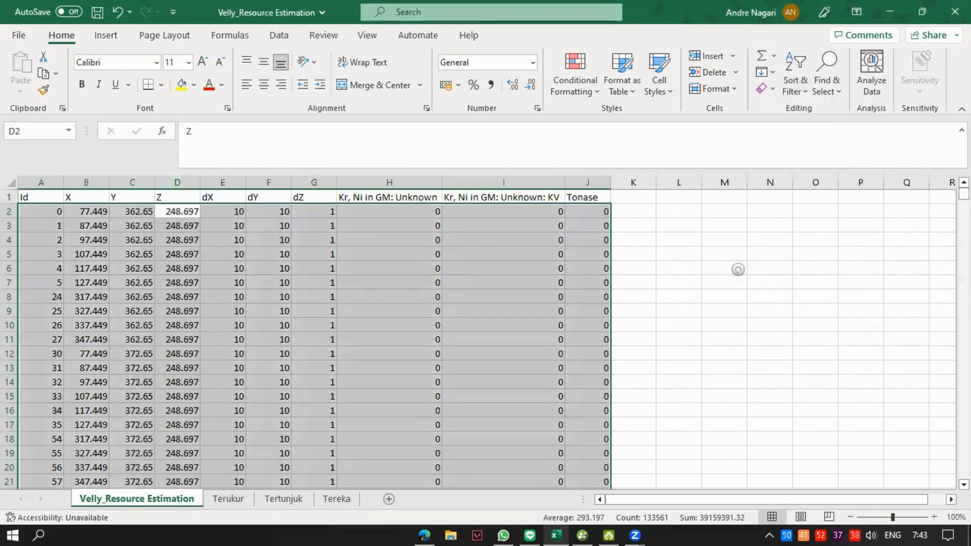
pyautogui.click(739, 268)
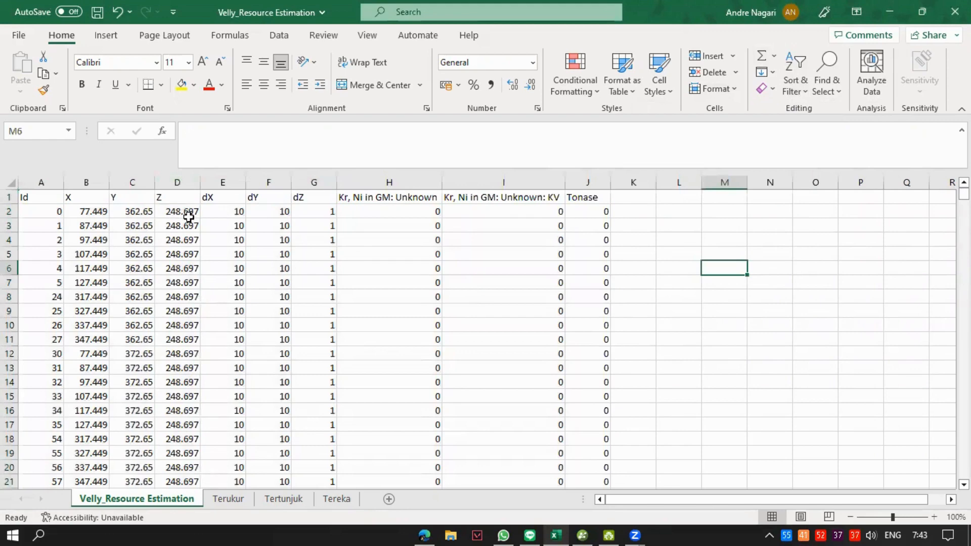
# Look through the sorted Z elevations and search the sheet for 400 with Find, stepping through a few matches.
pyautogui.moveTo(189, 217); pyautogui.dragTo(161, 528)
pyautogui.click(904, 282)
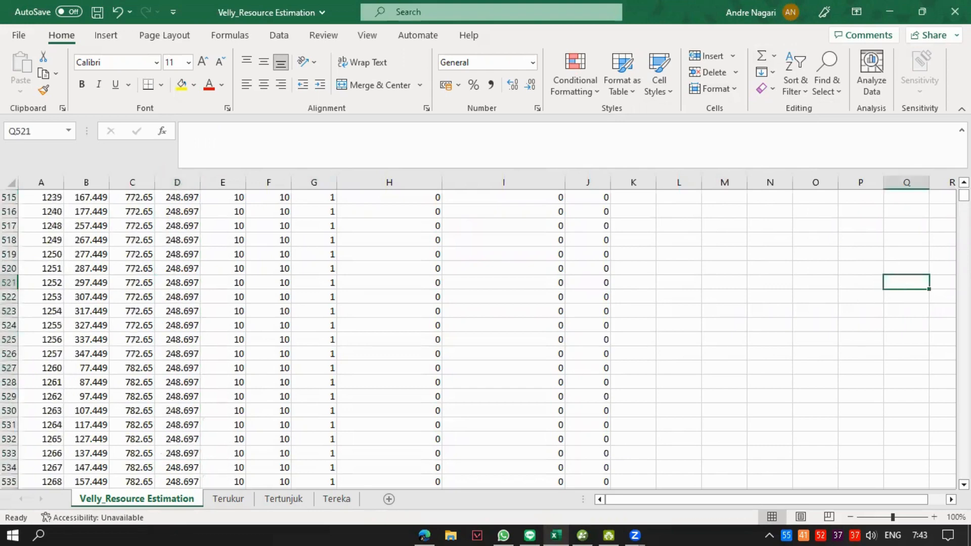
pyautogui.moveTo(964, 195); pyautogui.dragTo(964, 225)
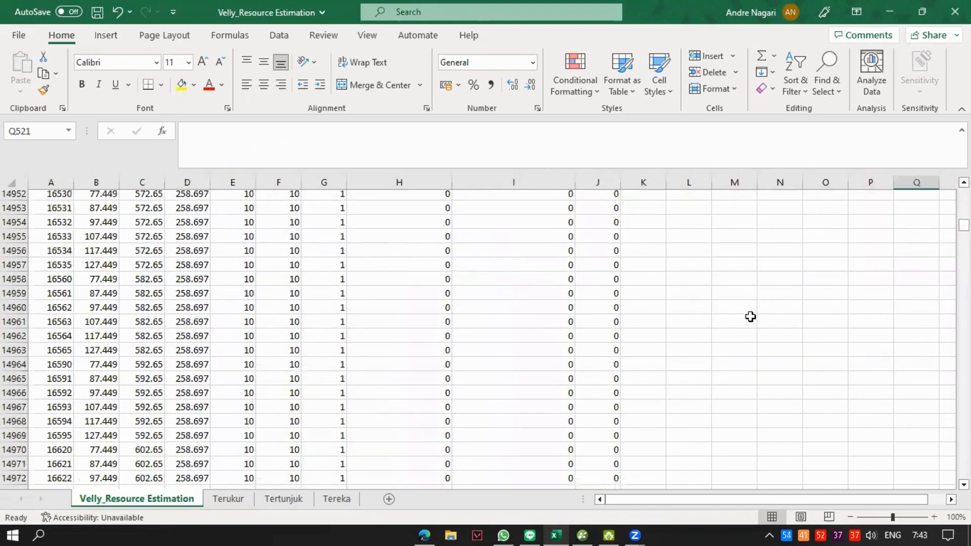
pyautogui.click(749, 322)
pyautogui.hotkey('ctrl', 'f')
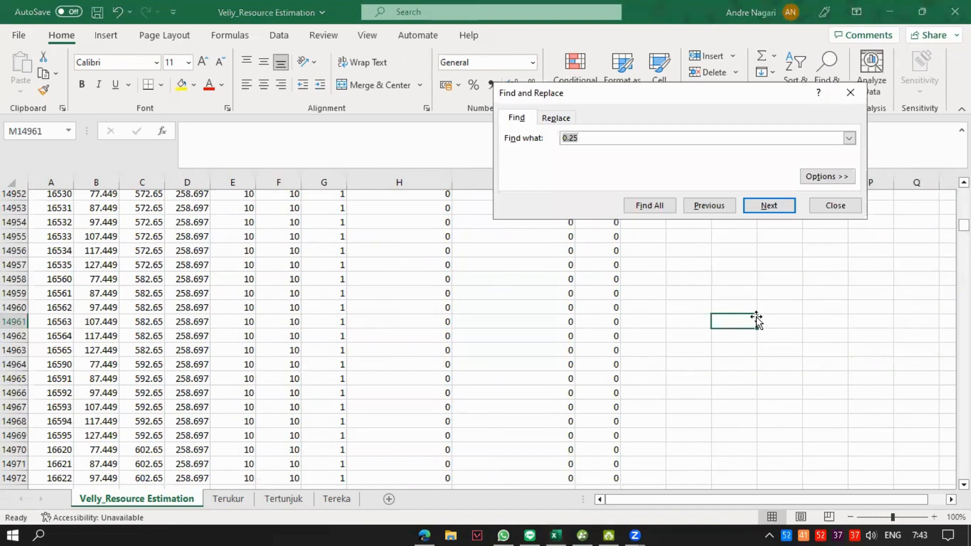
pyautogui.write('400')
pyautogui.press('Return')
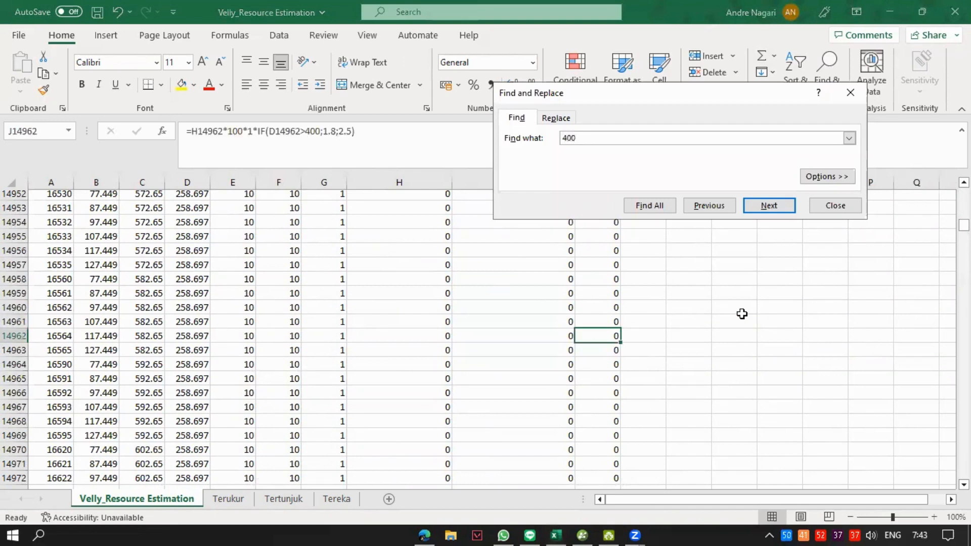
pyautogui.click(765, 206)
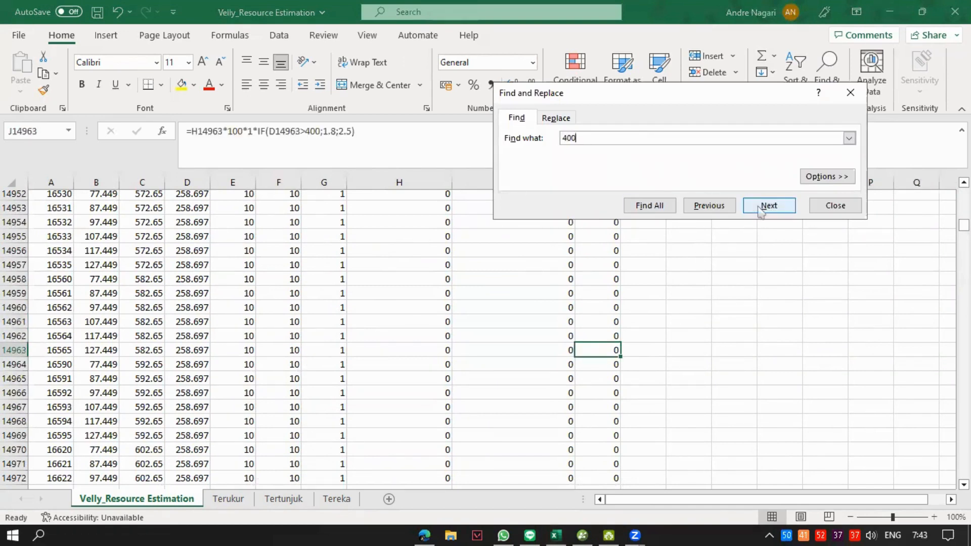
pyautogui.click(764, 206)
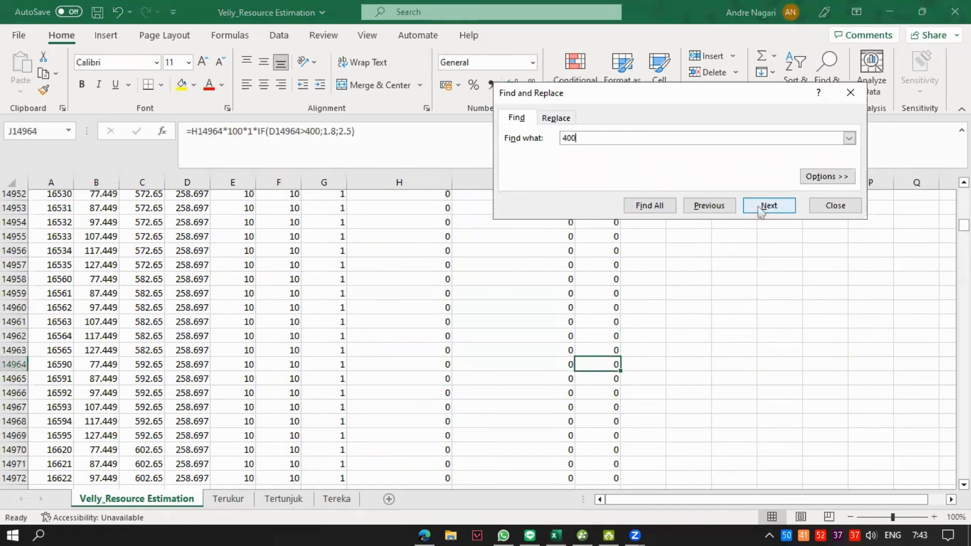
pyautogui.click(851, 92)
# Go to the end of the sorted data and check the highest Z elevation in cell D133561.
pyautogui.click(195, 319)
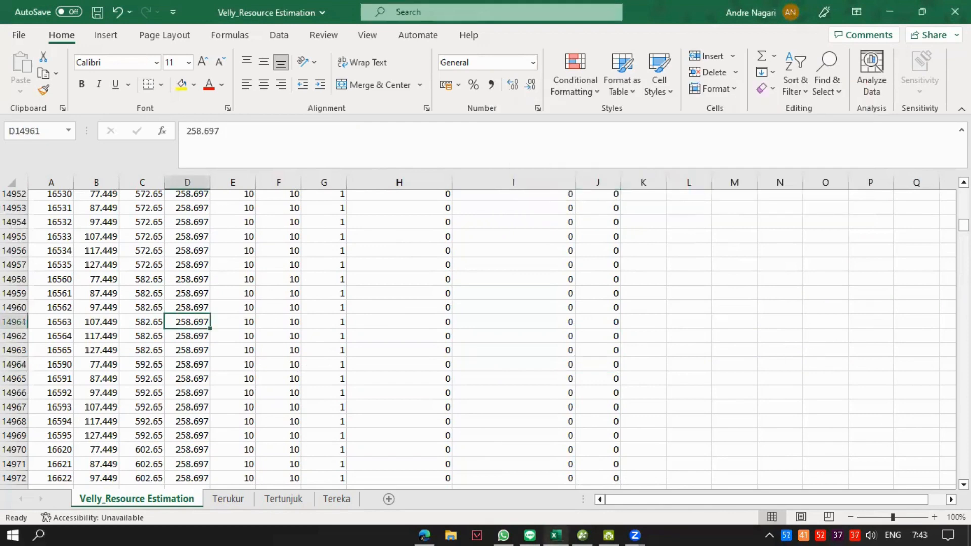
pyautogui.click(964, 236)
pyautogui.moveTo(964, 226); pyautogui.dragTo(964, 473)
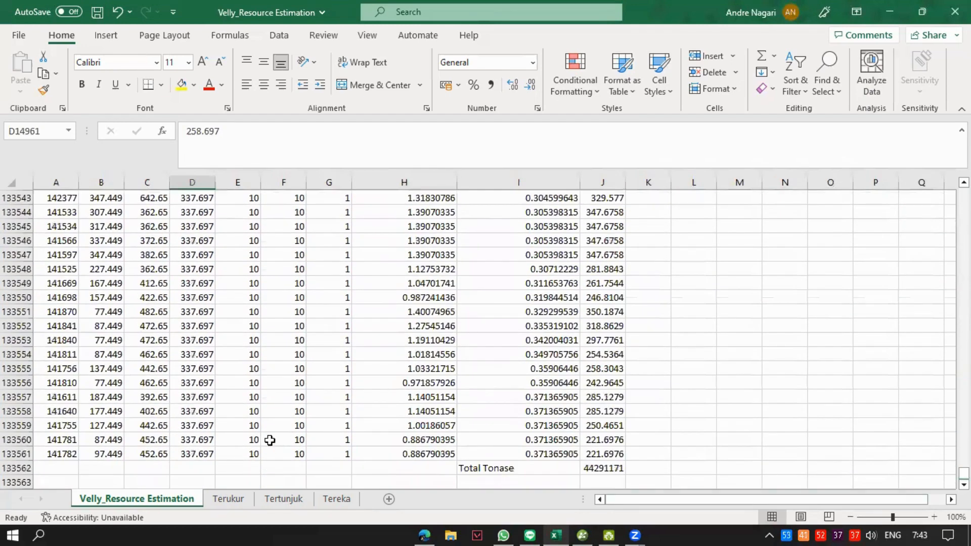
pyautogui.click(198, 457)
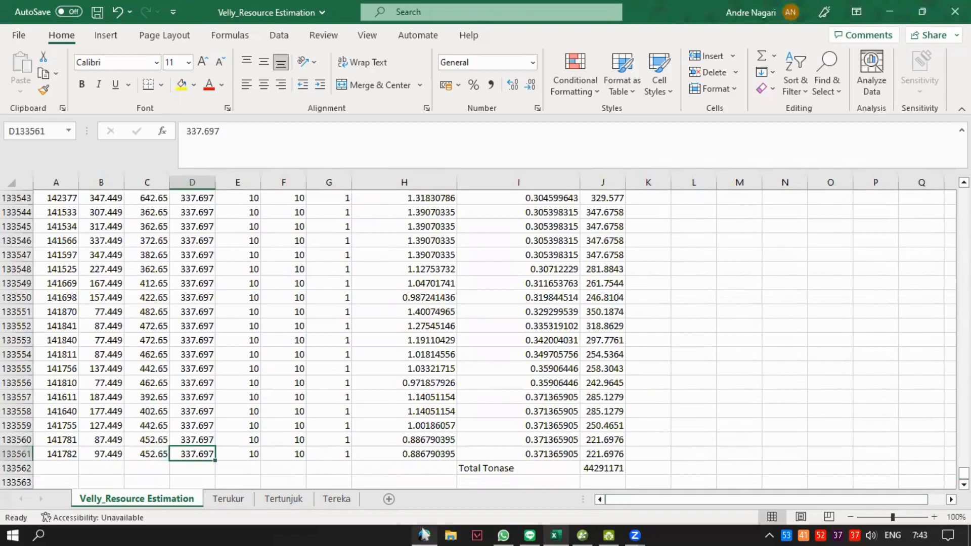
# Switch to the module PDF in the browser and reread the elevation and density rule for saprolith material.
pyautogui.click(423, 536)
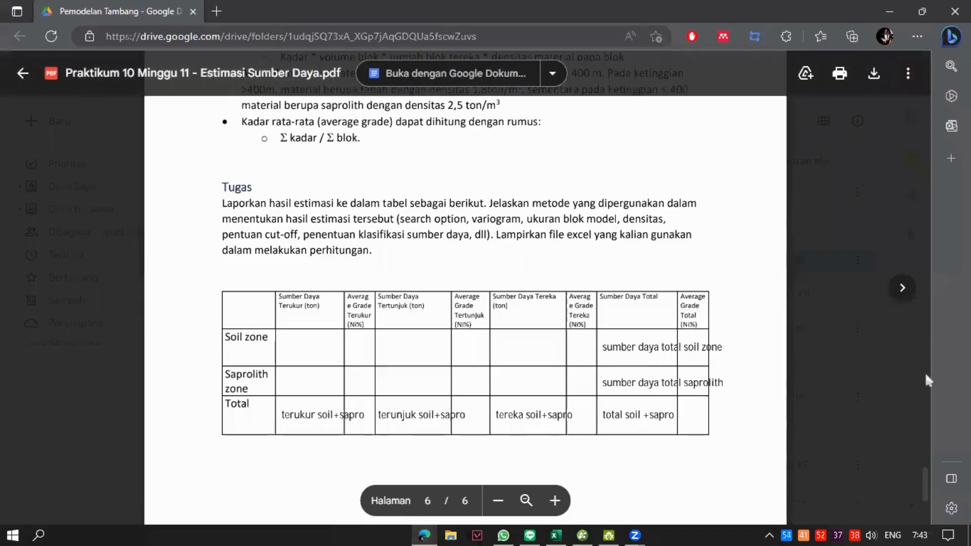
pyautogui.scroll(2, 927, 484)
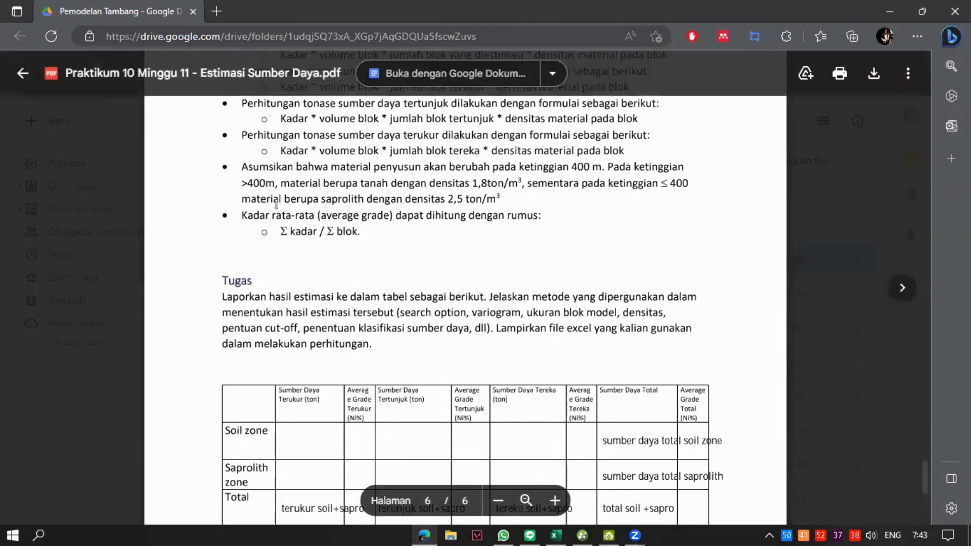
pyautogui.moveTo(242, 199); pyautogui.dragTo(364, 200)
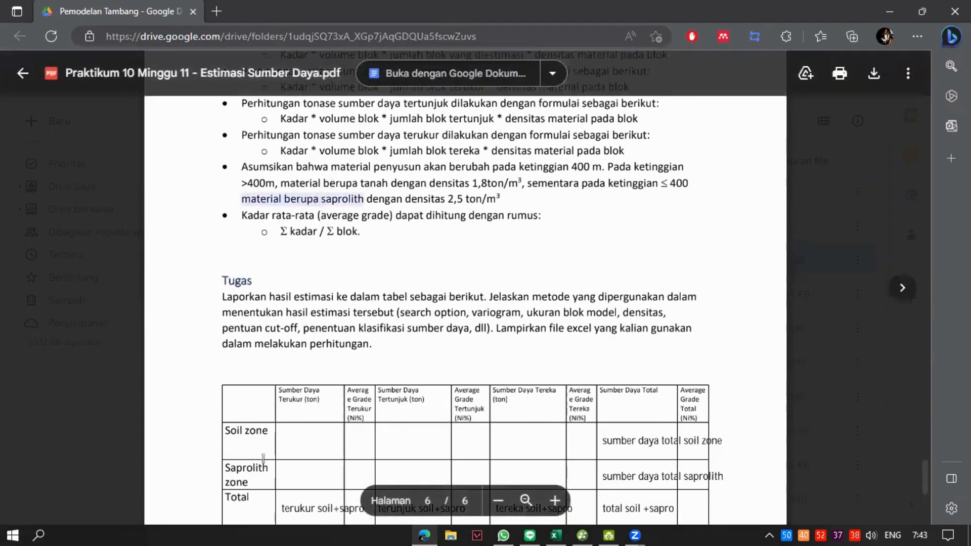
pyautogui.click(281, 442)
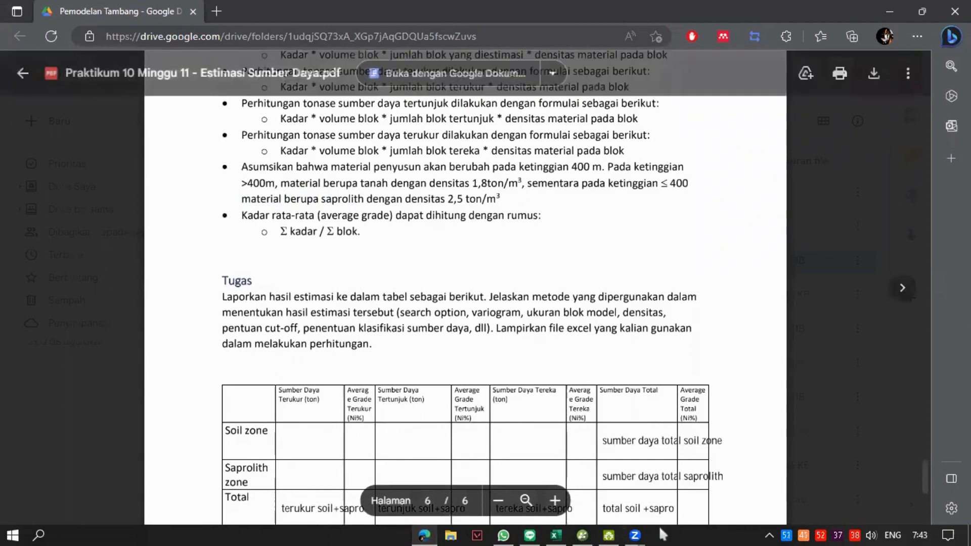
# Switch to Excel and check the Total Tonase formula in J133562, glancing back at the module PDF in the browser.
pyautogui.click(558, 535)
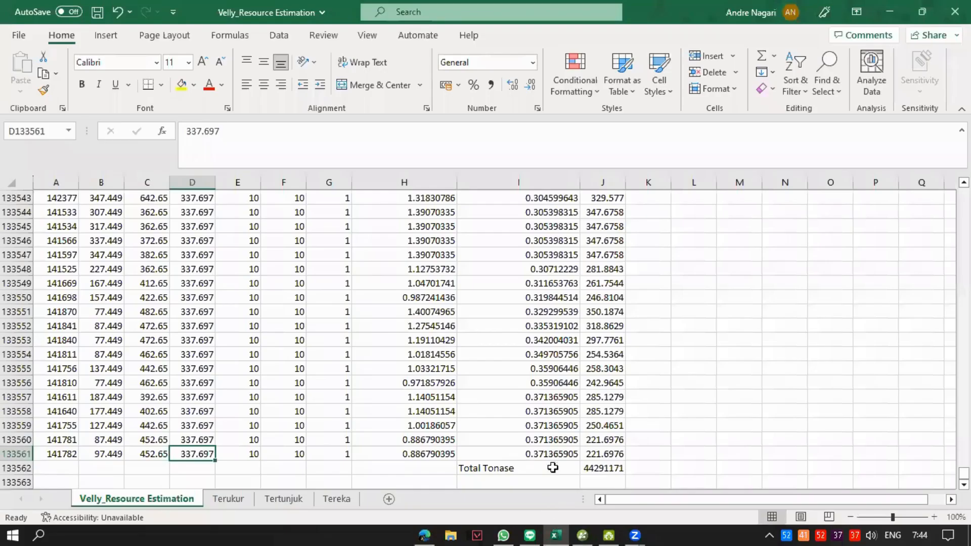
pyautogui.click(587, 470)
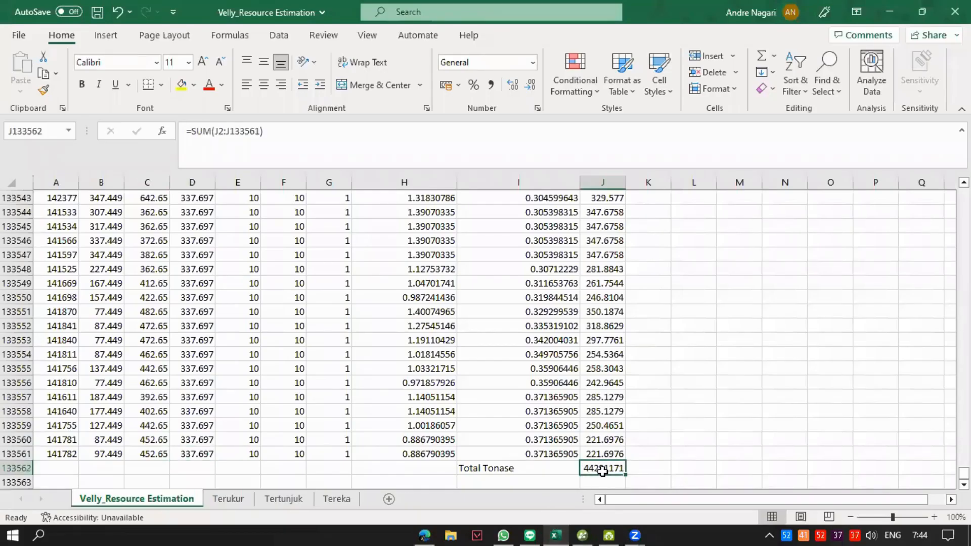
pyautogui.click(425, 535)
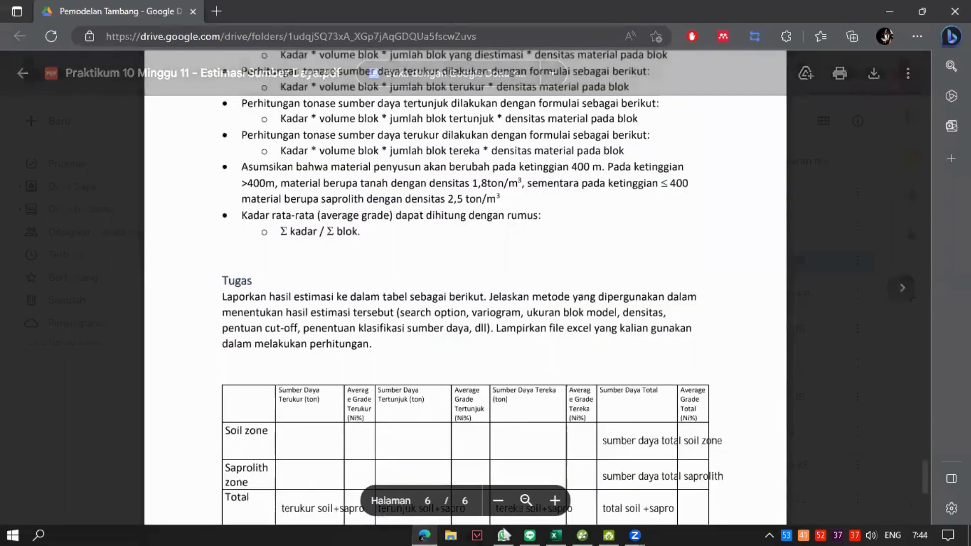
pyautogui.click(556, 535)
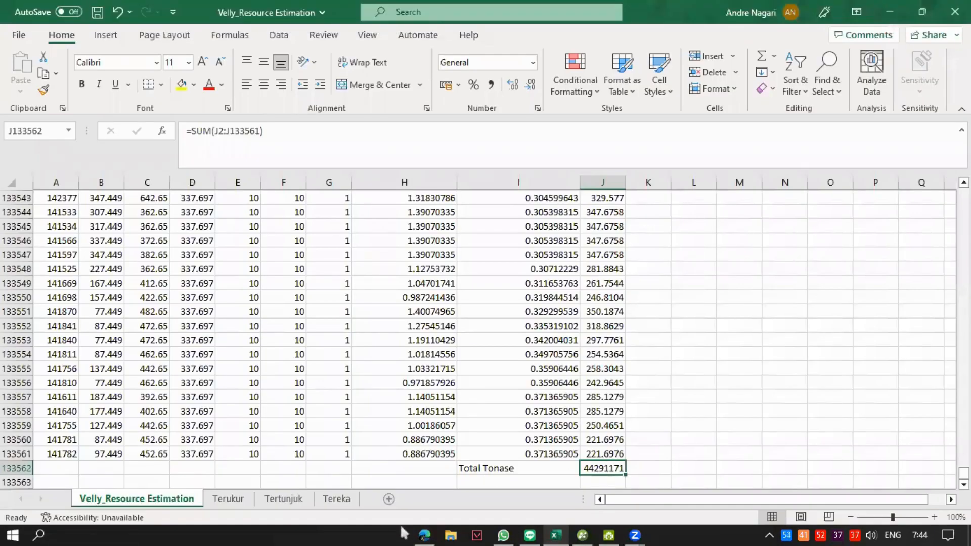
# Switch to the module PDF in the browser and review the Tugas report table and the B.5 tonnage formulas above it.
pyautogui.click(425, 535)
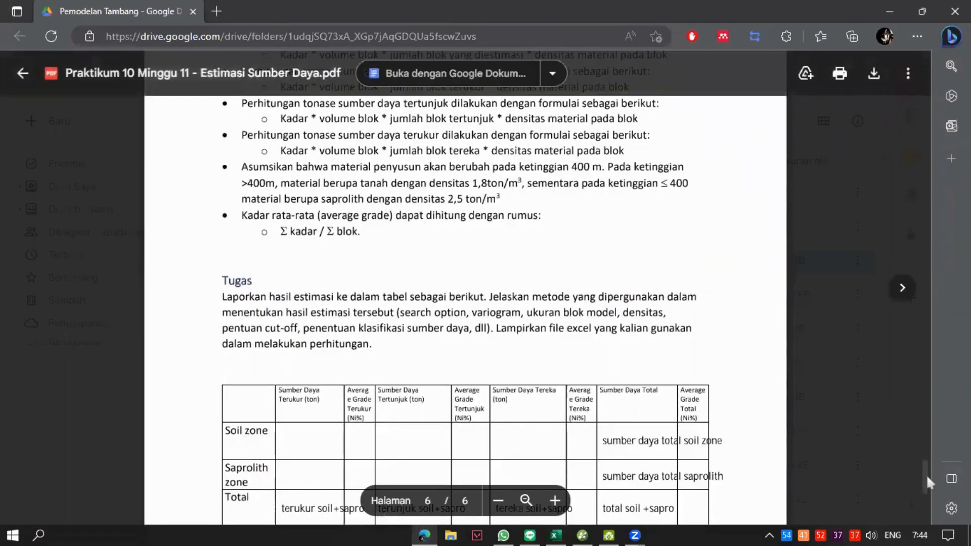
pyautogui.scroll(-5, 927, 475)
pyautogui.scroll(3, 927, 501)
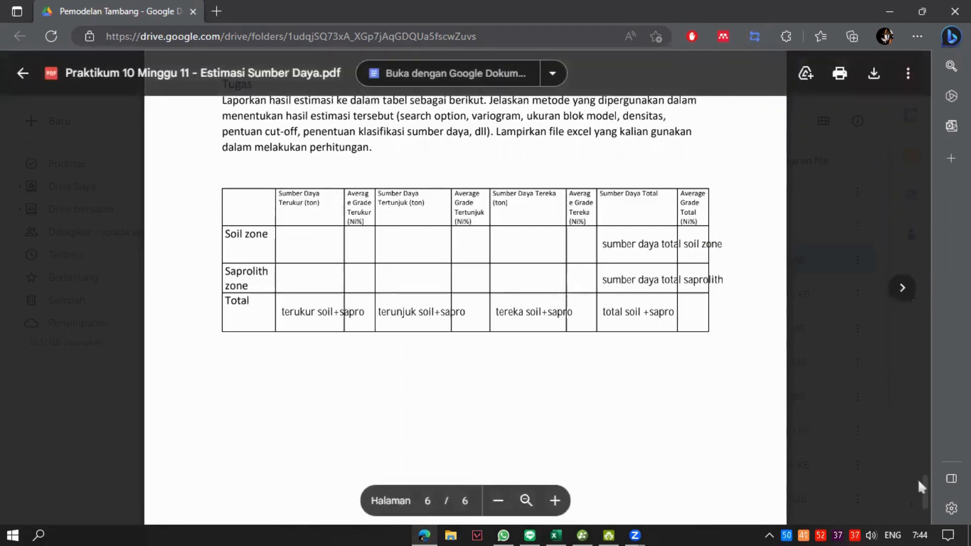
pyautogui.moveTo(928, 482); pyautogui.dragTo(927, 459)
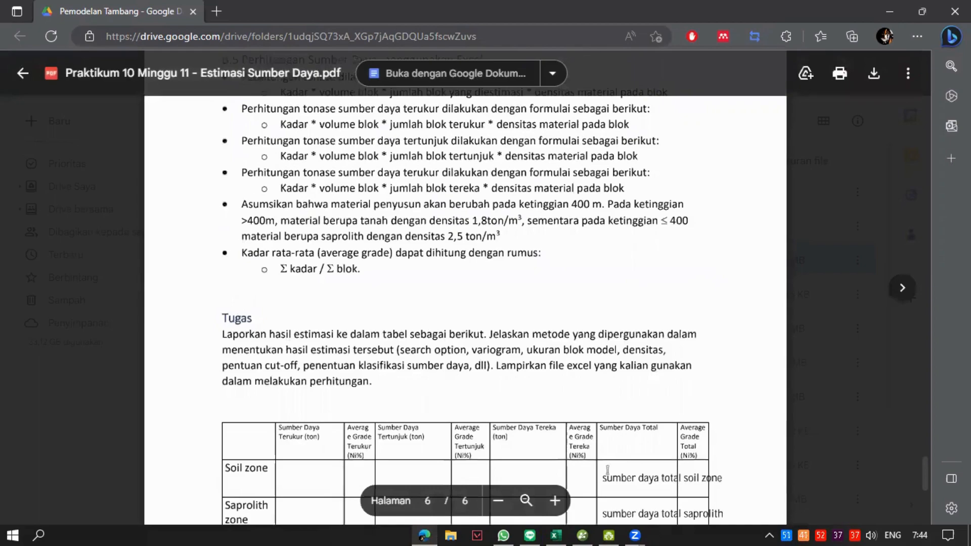
# Switch to Excel and add the header "Kadar Rata - Rata" in cell K1 of the Velly_Resource Estimation sheet.
pyautogui.click(556, 536)
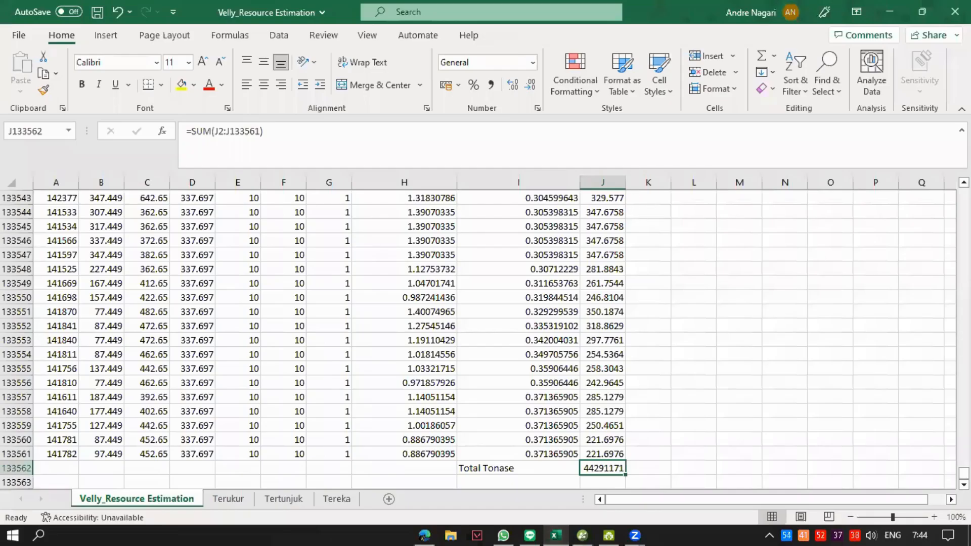
pyautogui.moveTo(965, 474); pyautogui.dragTo(965, 190)
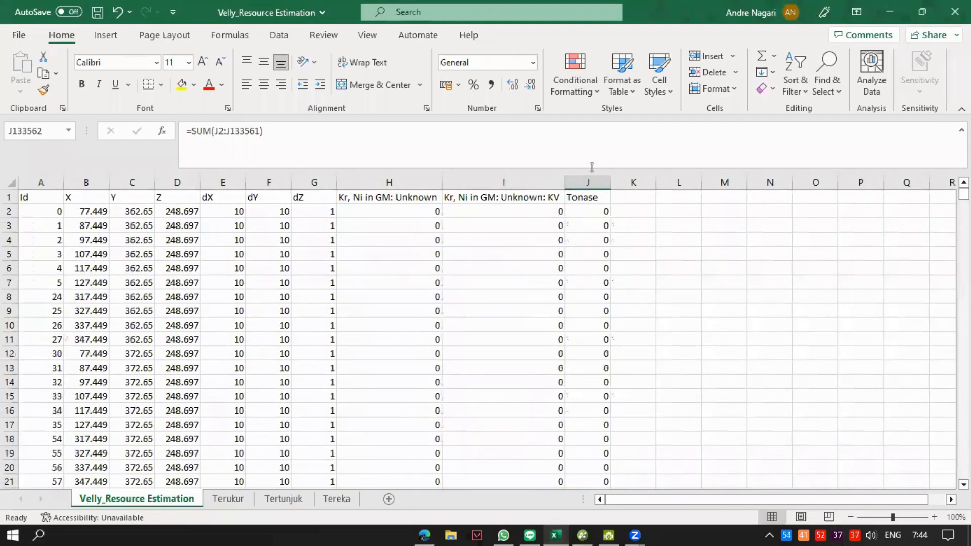
pyautogui.click(634, 201)
pyautogui.write('K')
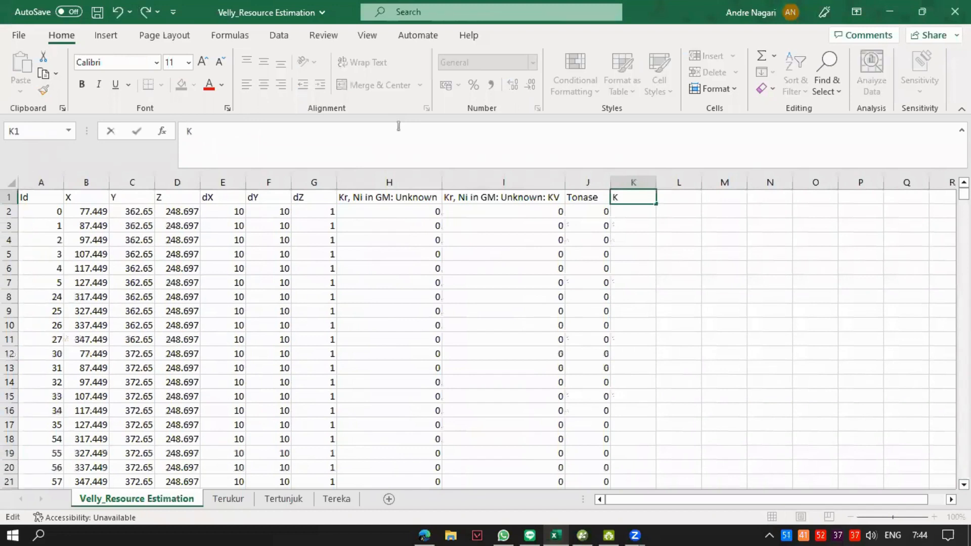
pyautogui.write('adar Ratta')
pyautogui.press('BackSpace')
pyautogui.press('BackSpace')
pyautogui.write('a - r')
pyautogui.press('BackSpace')
pyautogui.write('Rata')
pyautogui.press('Return')
# Switch to the module PDF in the browser, read the average grade formula Σ kadar / Σ blok, and return to Excel.
pyautogui.click(424, 535)
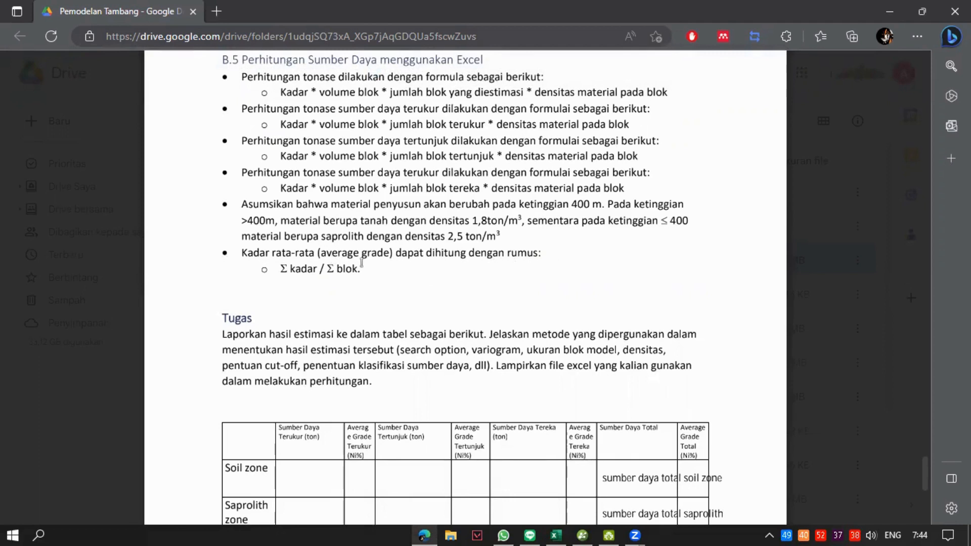
pyautogui.moveTo(280, 270); pyautogui.dragTo(360, 268)
pyautogui.click(328, 277)
pyautogui.moveTo(281, 270); pyautogui.dragTo(295, 271)
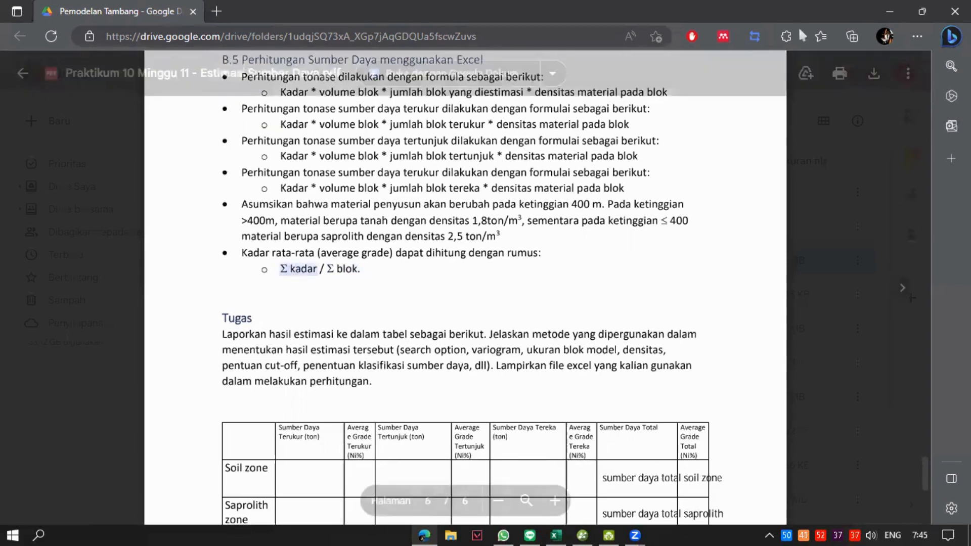
pyautogui.click(891, 11)
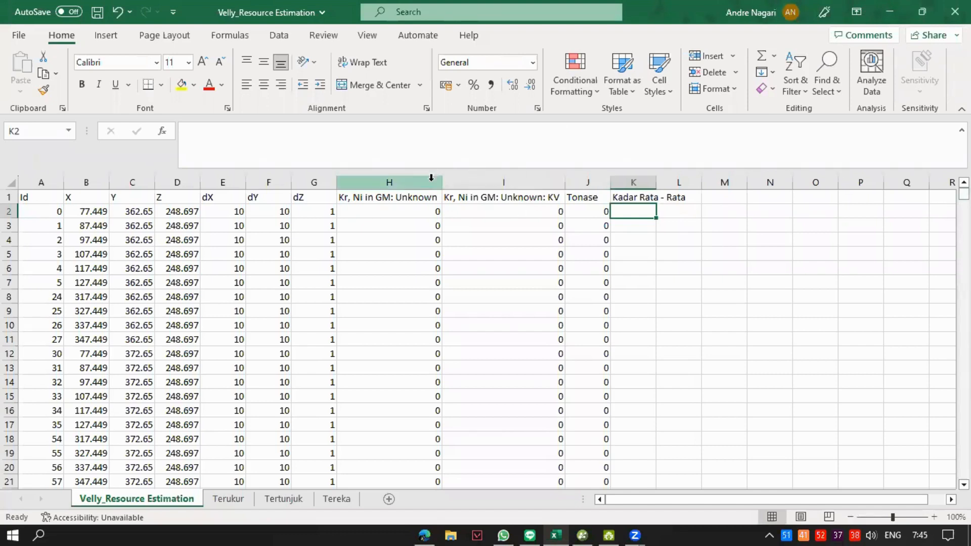
# Check the average of the nickel grades in column H, and compare it with the Ni histogram statistics in Leapfrog Geo.
pyautogui.click(416, 184)
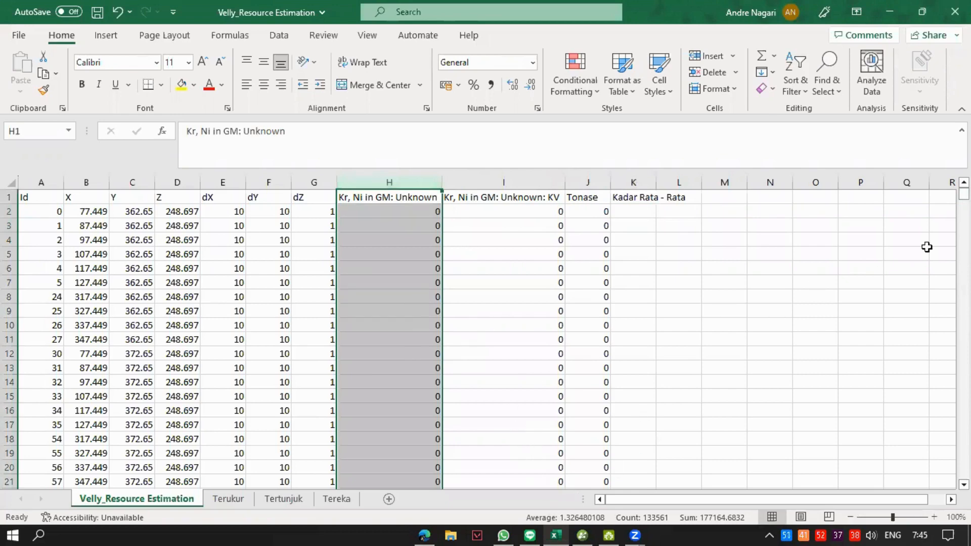
pyautogui.moveTo(963, 194); pyautogui.dragTo(963, 473)
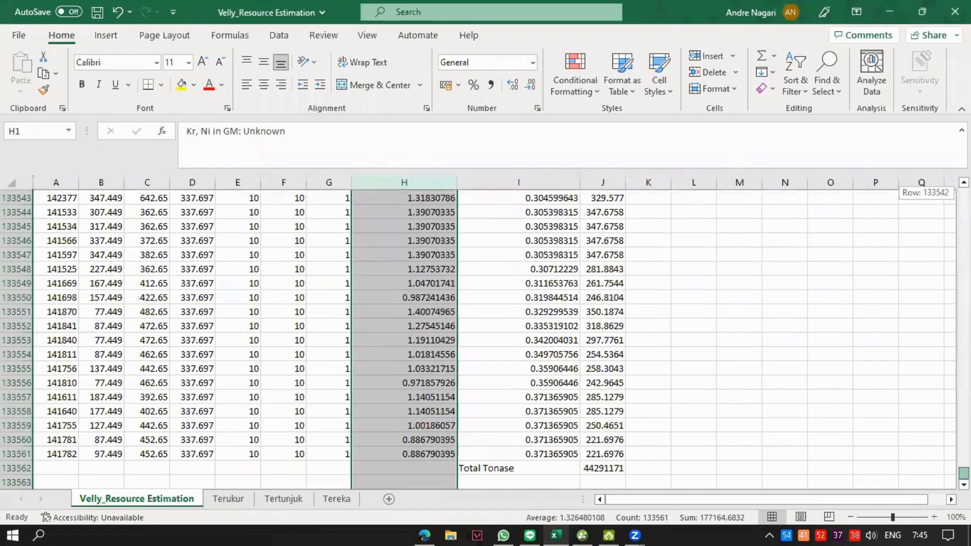
pyautogui.moveTo(584, 536)
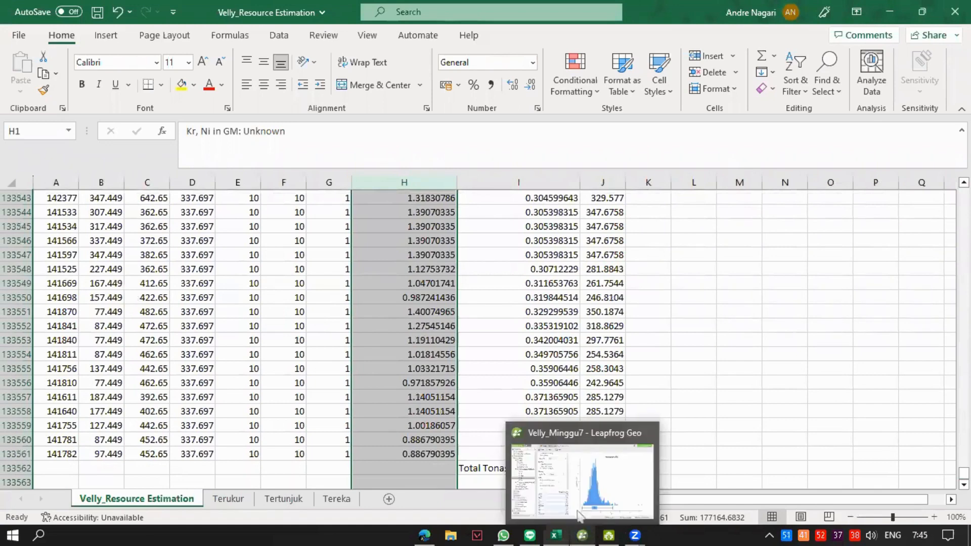
pyautogui.click(583, 477)
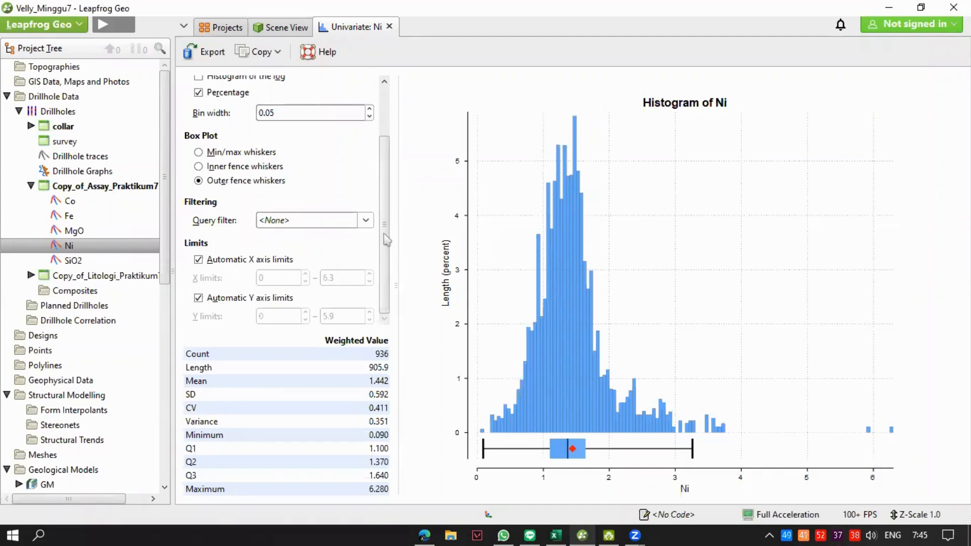
pyautogui.click(565, 535)
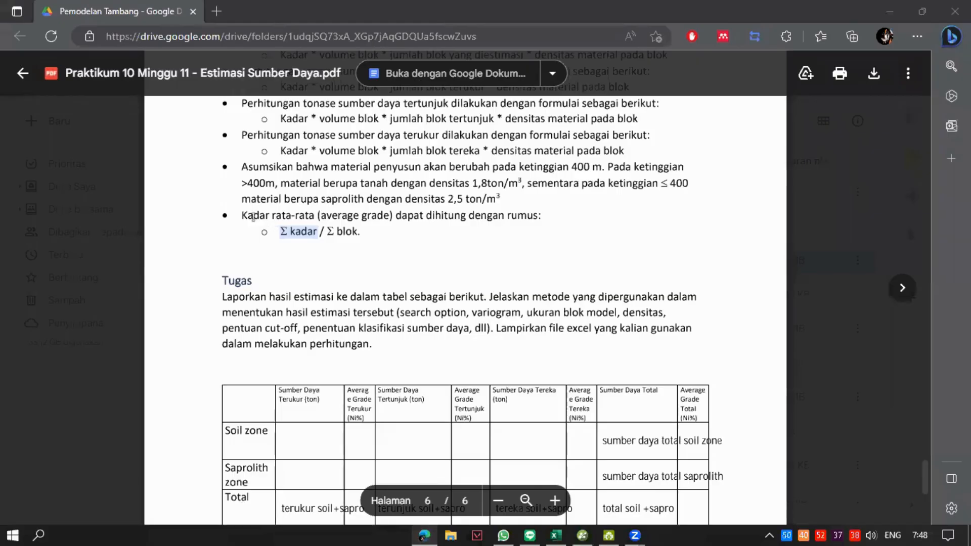
# Reread the average grade rule in the module PDF in the browser, highlighting its Σ kadar and Σ blok terms.
pyautogui.moveTo(241, 215); pyautogui.dragTo(403, 211)
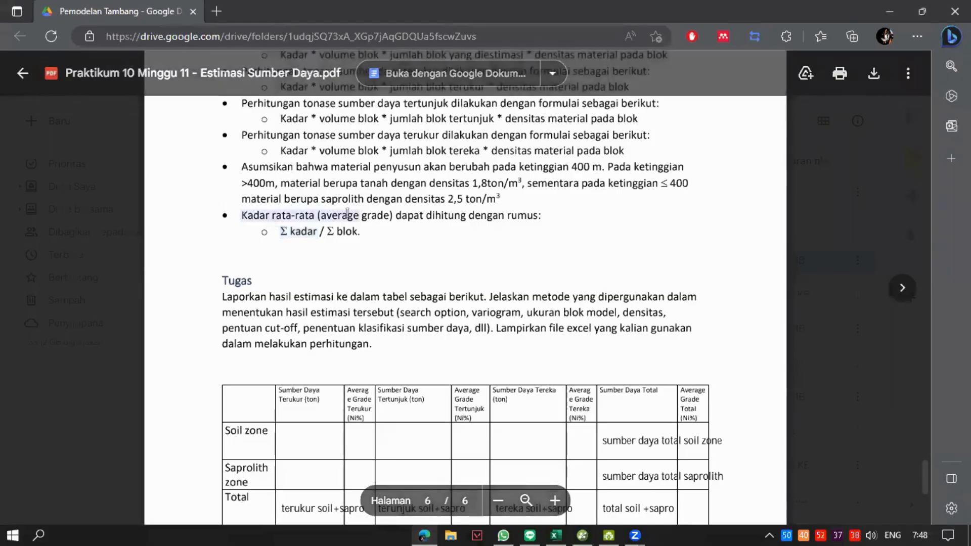
pyautogui.click(293, 226)
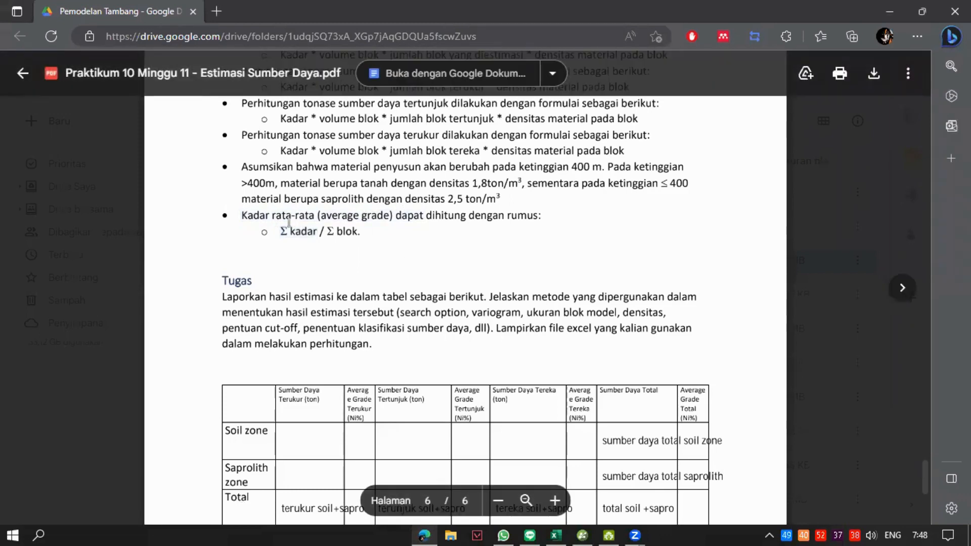
pyautogui.moveTo(282, 231)
pyautogui.mouseDown()
pyautogui.moveTo(331, 234)
pyautogui.moveTo(300, 231)
pyautogui.mouseUp()
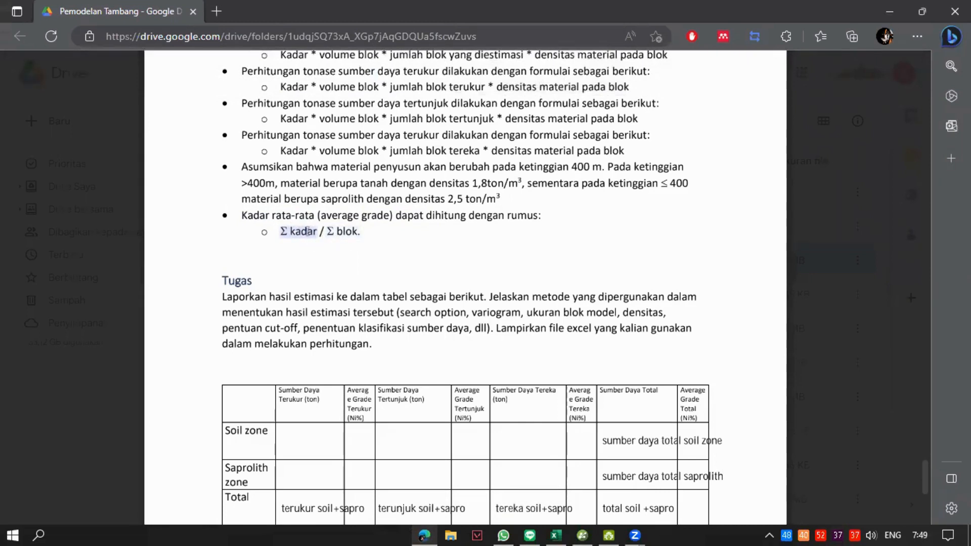
pyautogui.moveTo(324, 233); pyautogui.dragTo(361, 232)
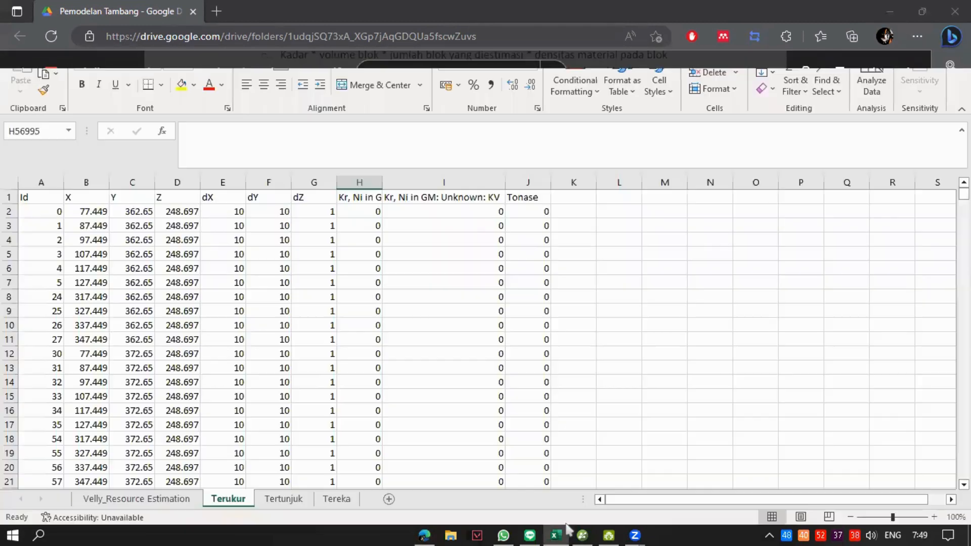
# Switch to Excel and add the header "Kadar Rata - Rata" in cell K1 of the Terukur sheet.
pyautogui.click(556, 535)
pyautogui.click(572, 200)
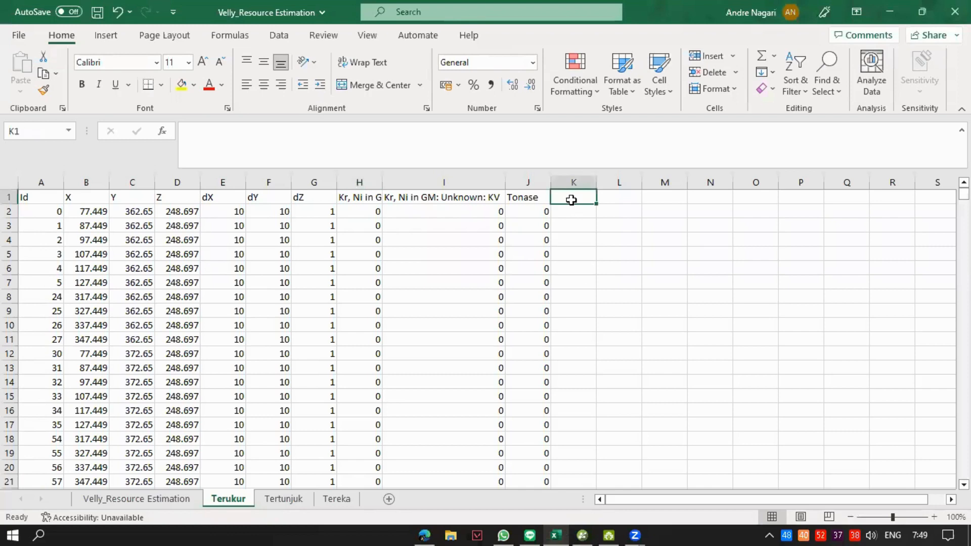
pyautogui.write('Kad')
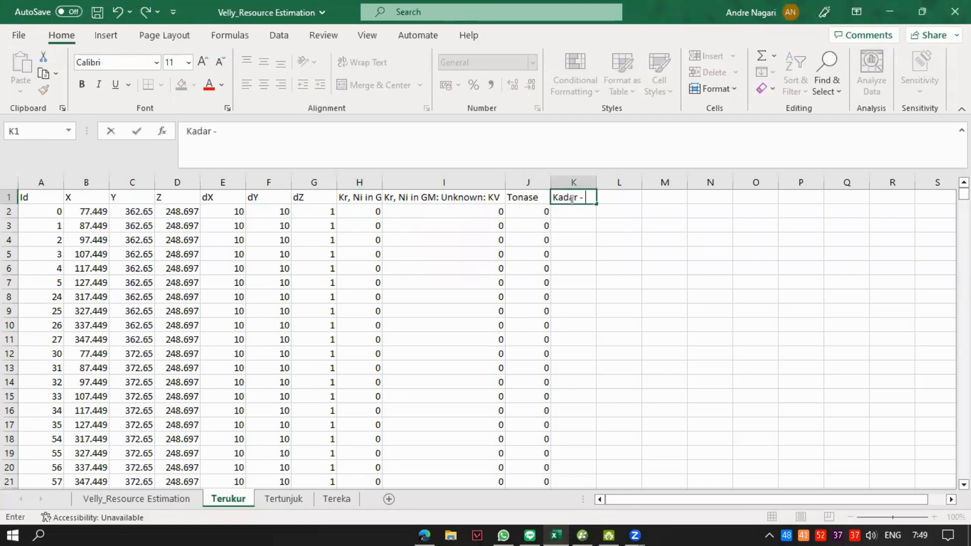
pyautogui.write('ar Rata - Rata')
pyautogui.press('Return')
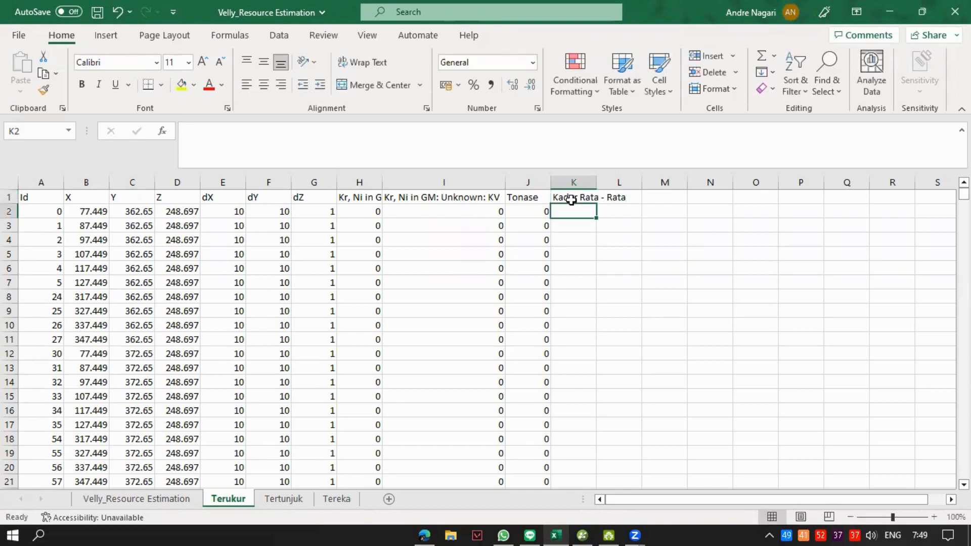
# Start the average grade formula in K2 of the Terukur sheet with =SUM(H2:H56992), consulting the module PDF in the browser.
pyautogui.write('=')
pyautogui.click(424, 536)
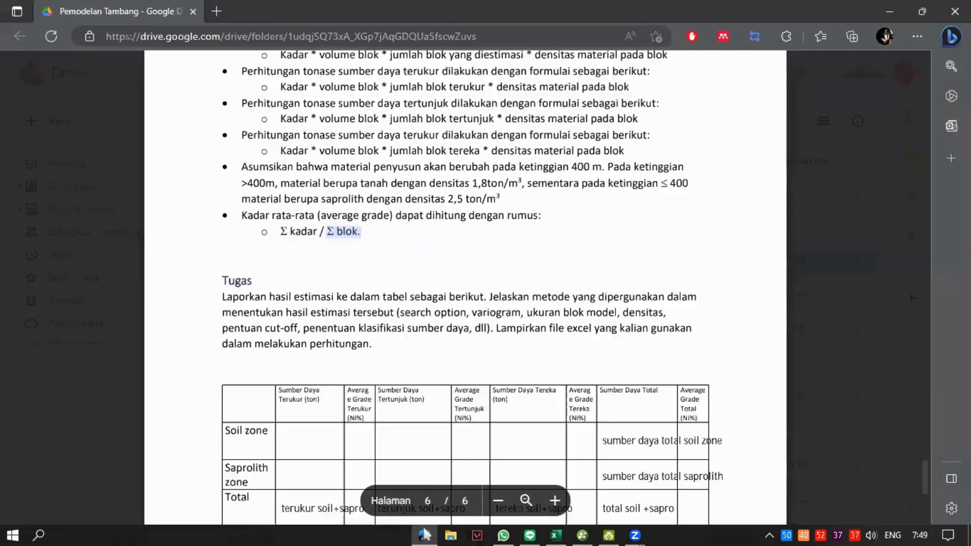
pyautogui.click(890, 11)
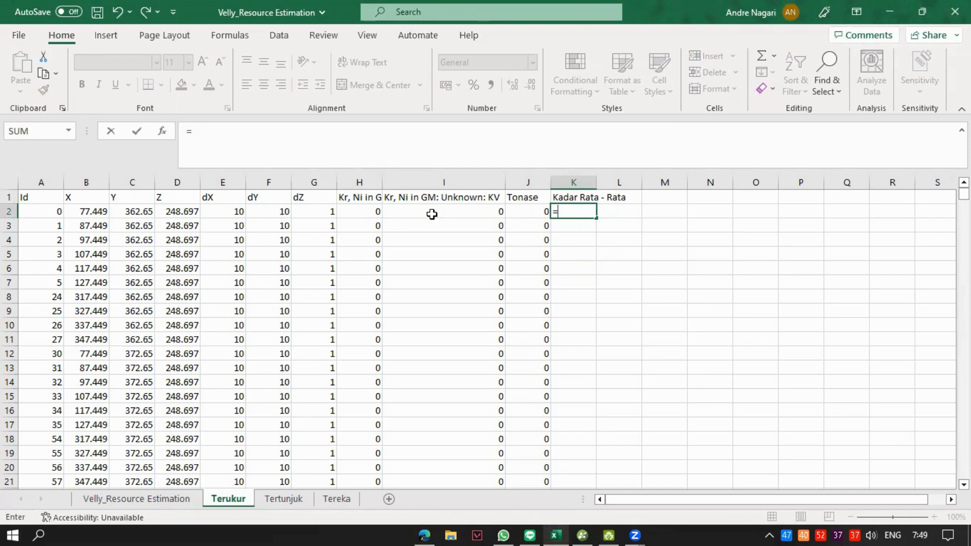
pyautogui.write('sum')
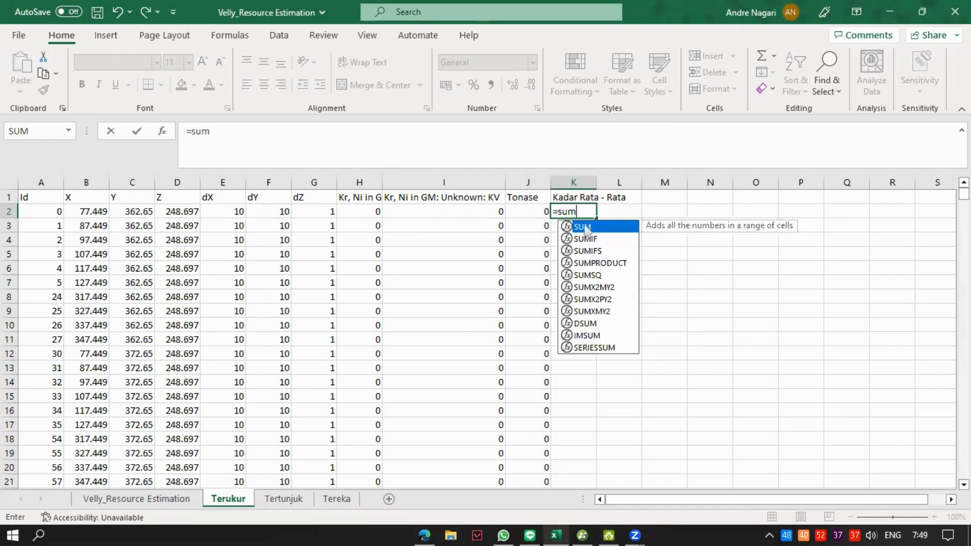
pyautogui.press('Tab')
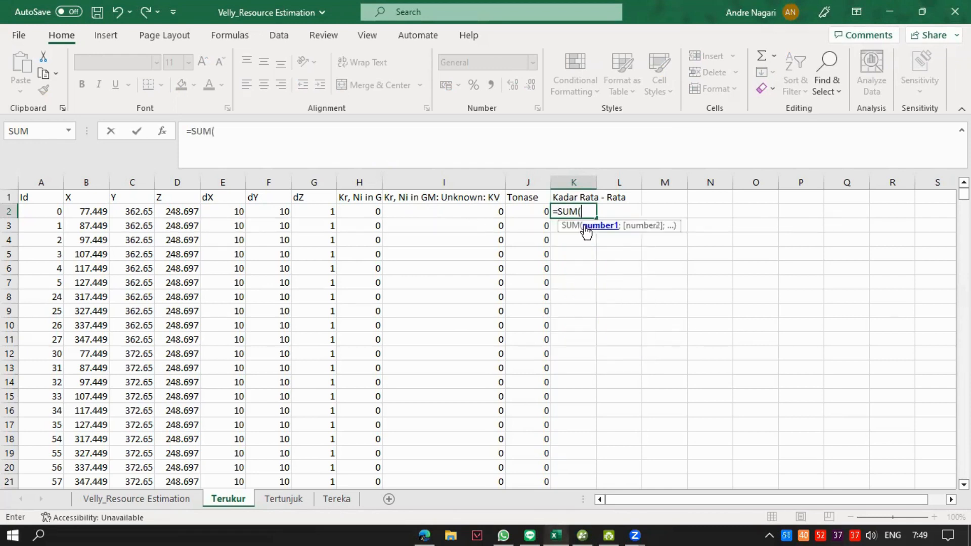
pyautogui.click(360, 211)
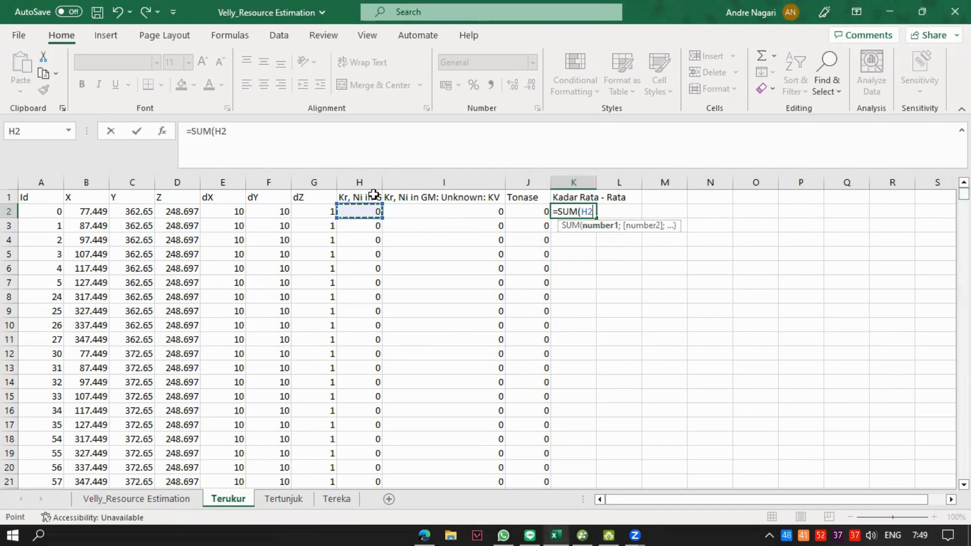
pyautogui.moveTo(965, 193); pyautogui.dragTo(964, 472)
pyautogui.keyDown('shift'); pyautogui.click(373, 442); pyautogui.keyUp('shift')
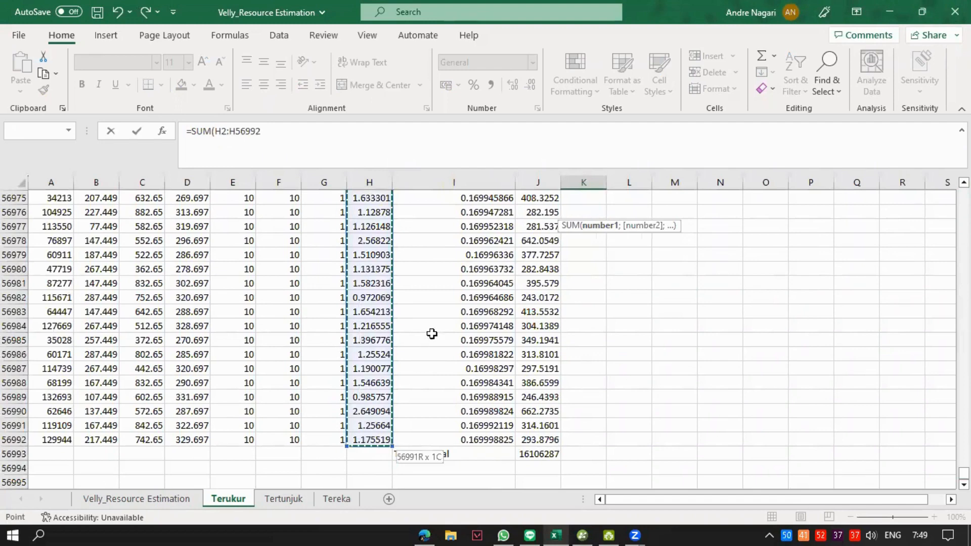
pyautogui.click(283, 139)
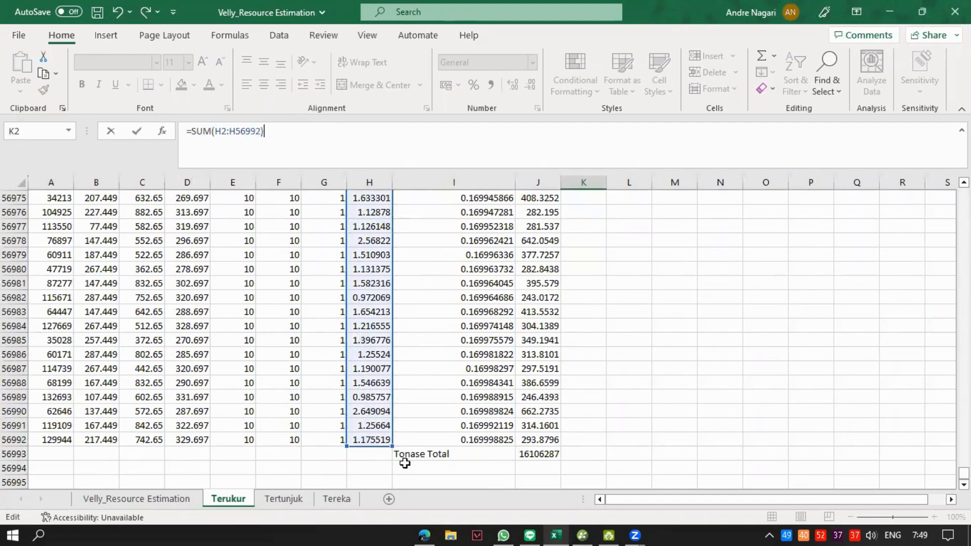
# Complete the K2 formula as =SUM(H2:H56992)/56991, rechecking the Σ blok divisor in the module PDF and the sheet's last data row.
pyautogui.click(425, 536)
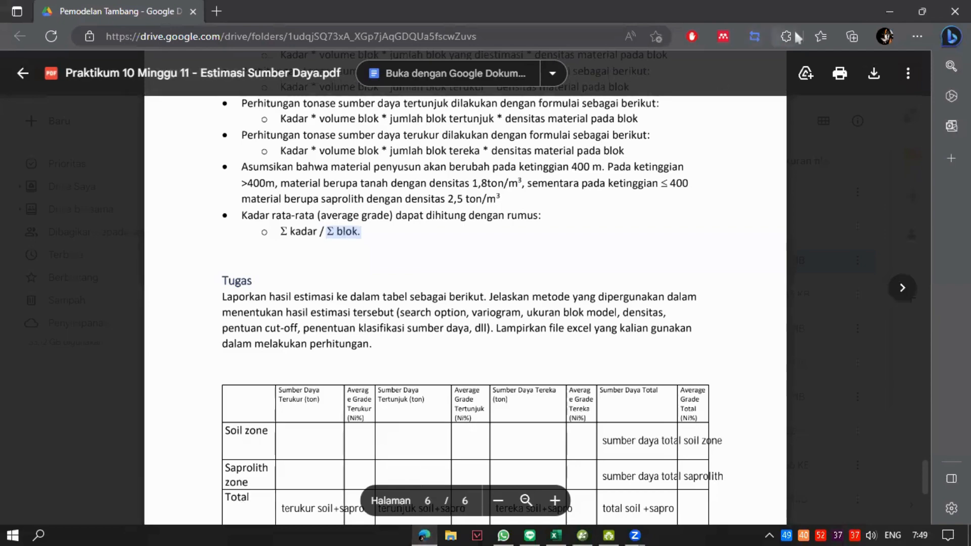
pyautogui.click(889, 12)
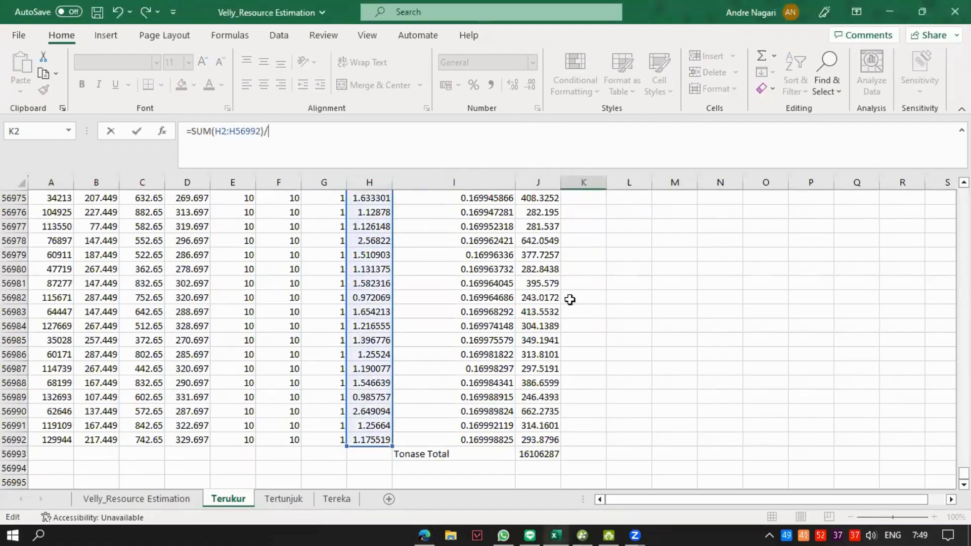
pyautogui.moveTo(964, 473); pyautogui.dragTo(965, 194)
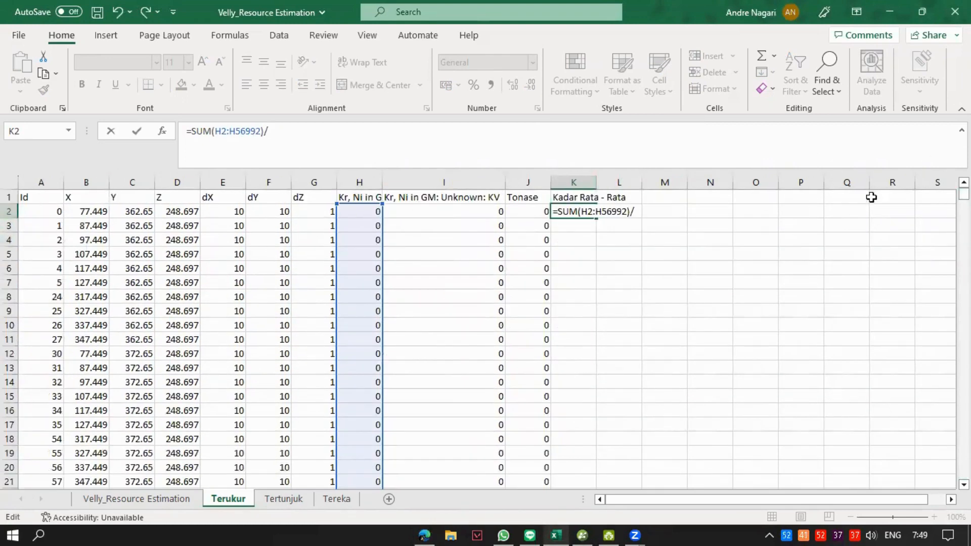
pyautogui.click(964, 194)
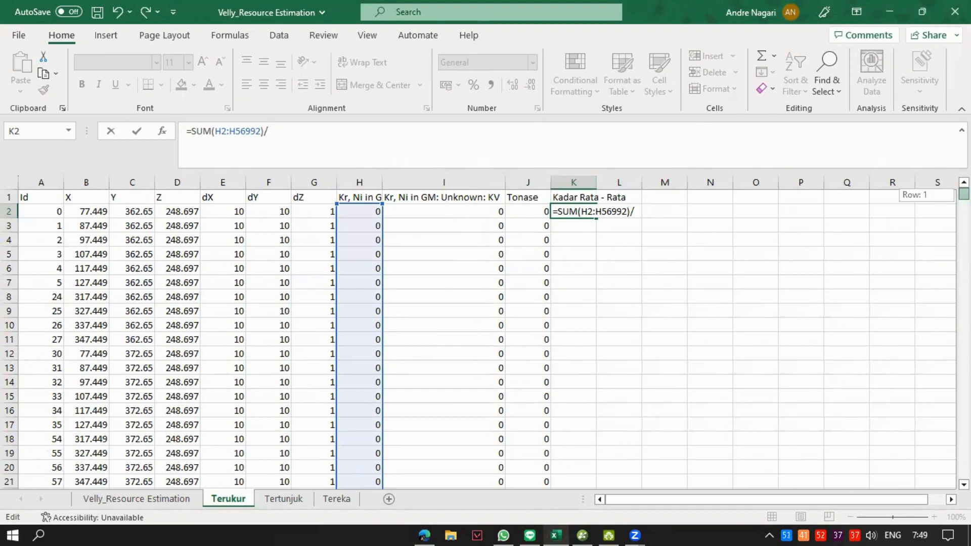
pyautogui.moveTo(965, 194); pyautogui.dragTo(965, 474)
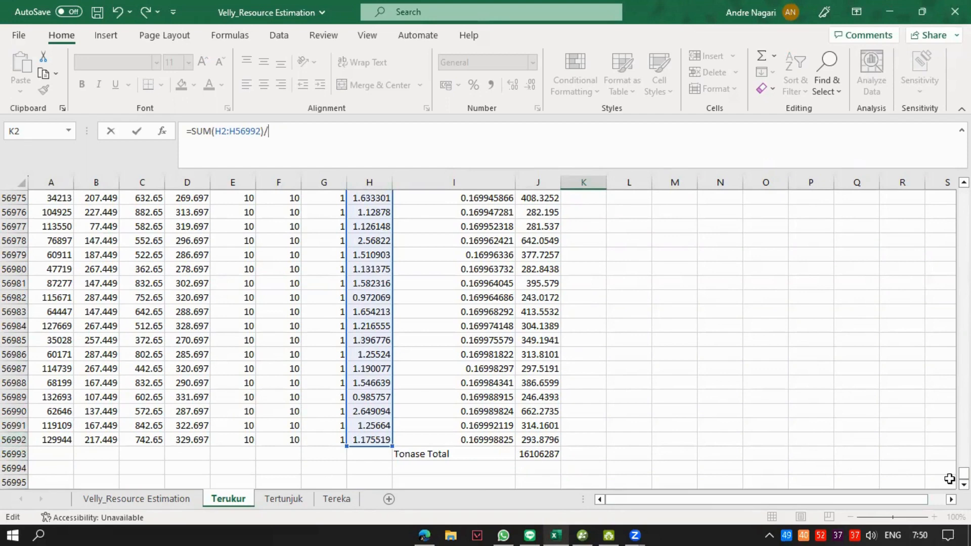
pyautogui.moveTo(964, 473); pyautogui.dragTo(964, 189)
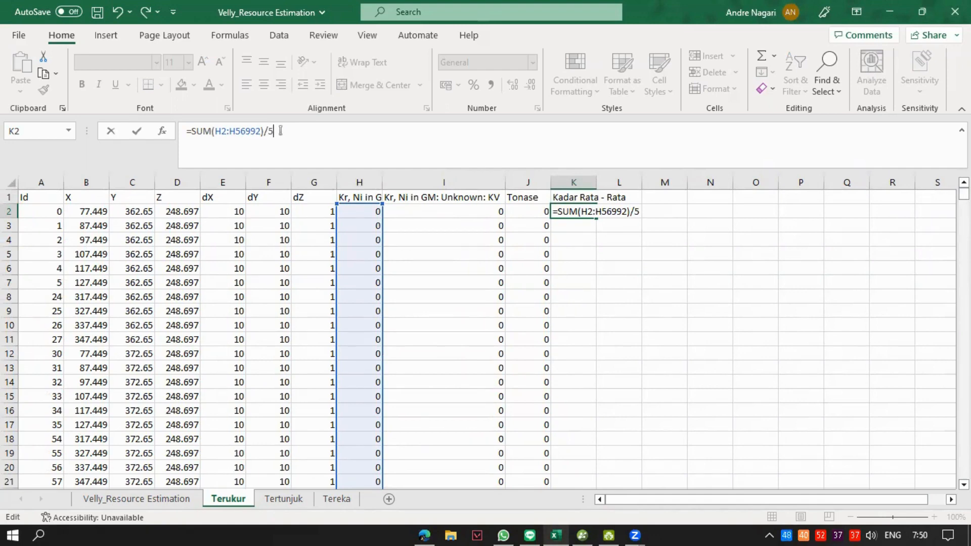
pyautogui.click(424, 535)
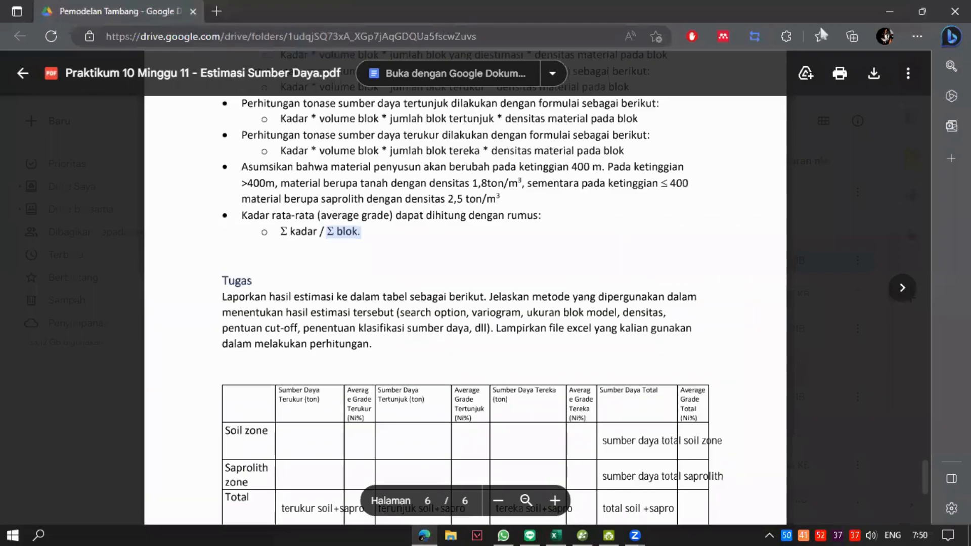
pyautogui.click(889, 11)
pyautogui.moveTo(964, 195); pyautogui.dragTo(964, 473)
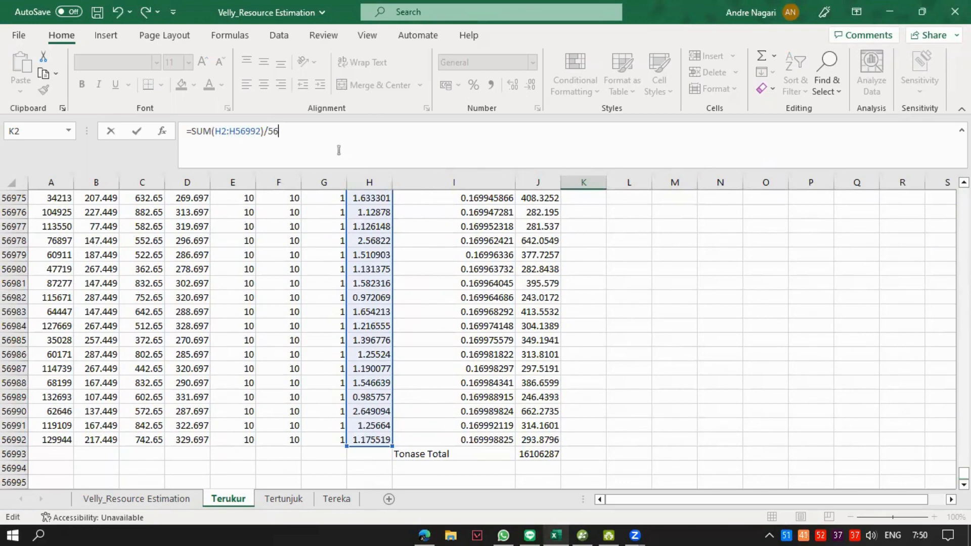
pyautogui.write('1')
pyautogui.moveTo(964, 473); pyautogui.dragTo(950, 189)
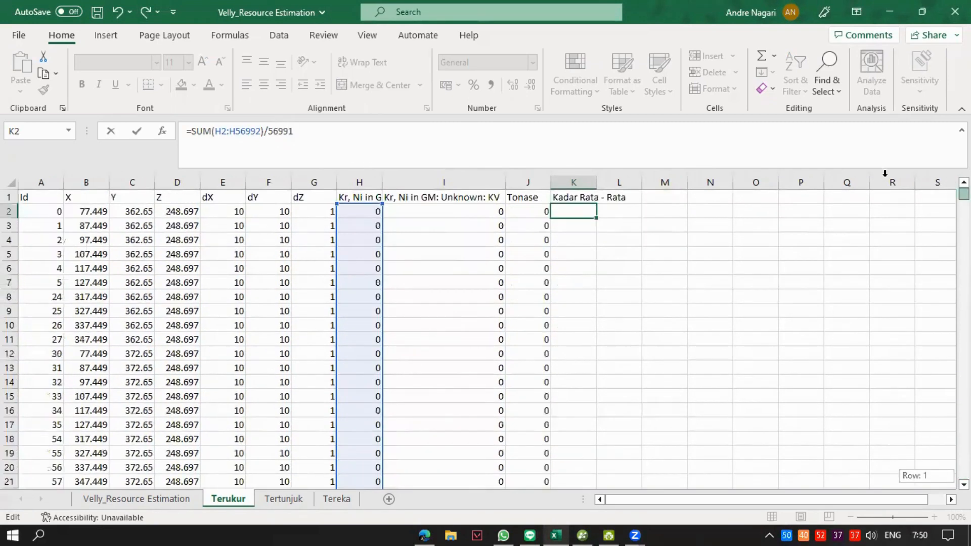
pyautogui.press('Return')
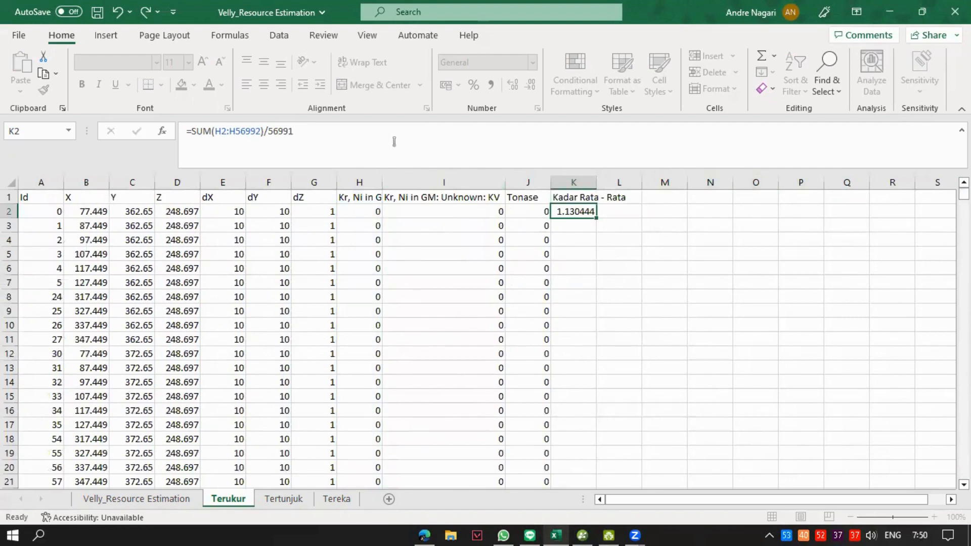
# Compare the average grade in K2 of the Terukur sheet with the Tugas report table in the module PDF in the browser.
pyautogui.click(577, 214)
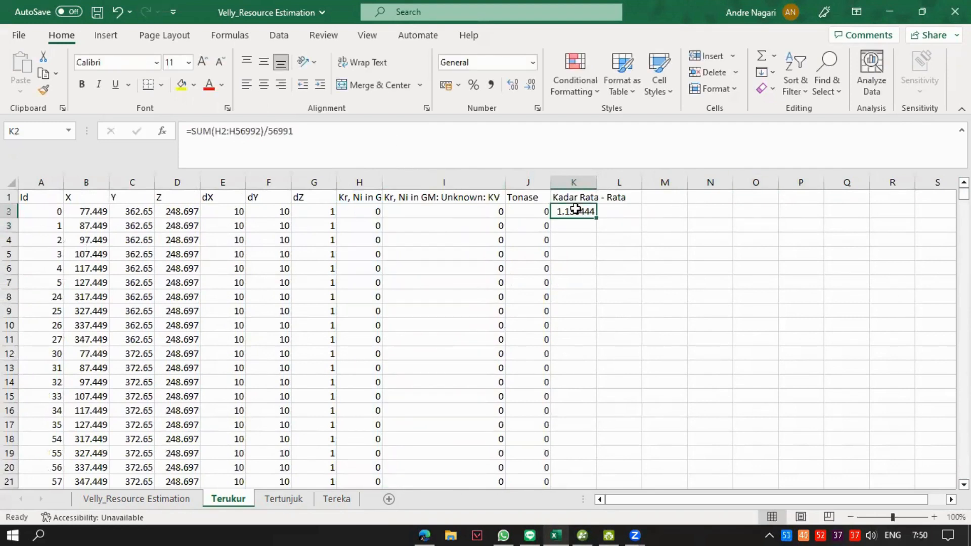
pyautogui.click(424, 536)
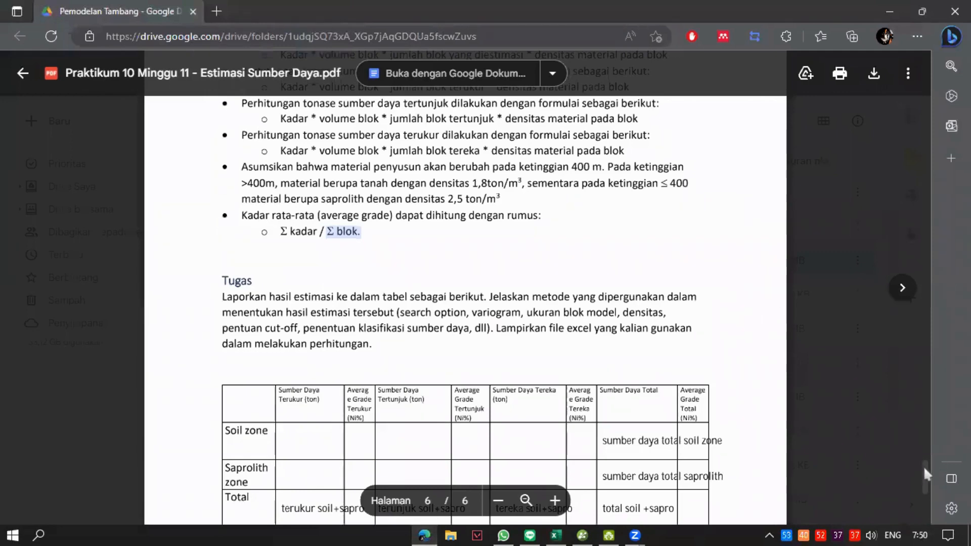
pyautogui.scroll(-3, 926, 470)
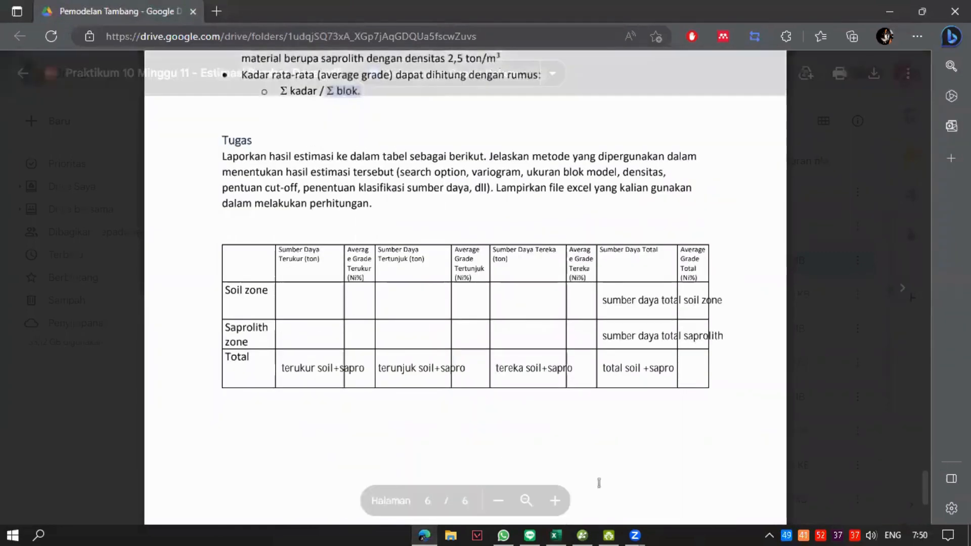
pyautogui.click(558, 535)
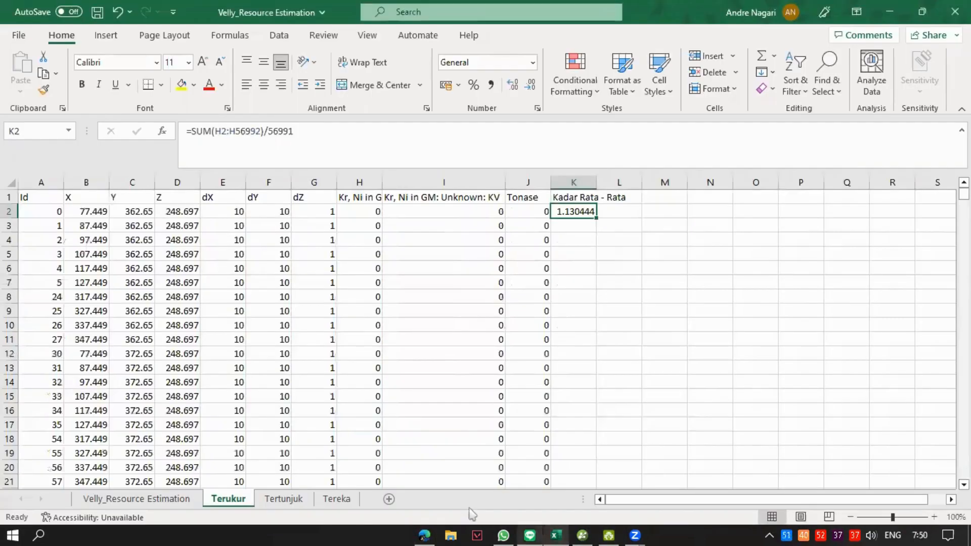
pyautogui.click(424, 535)
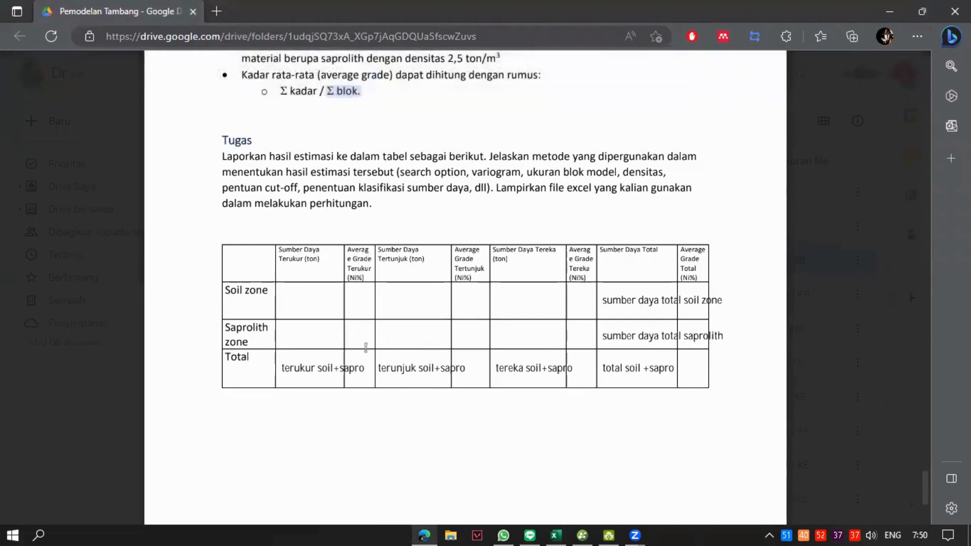
pyautogui.click(556, 535)
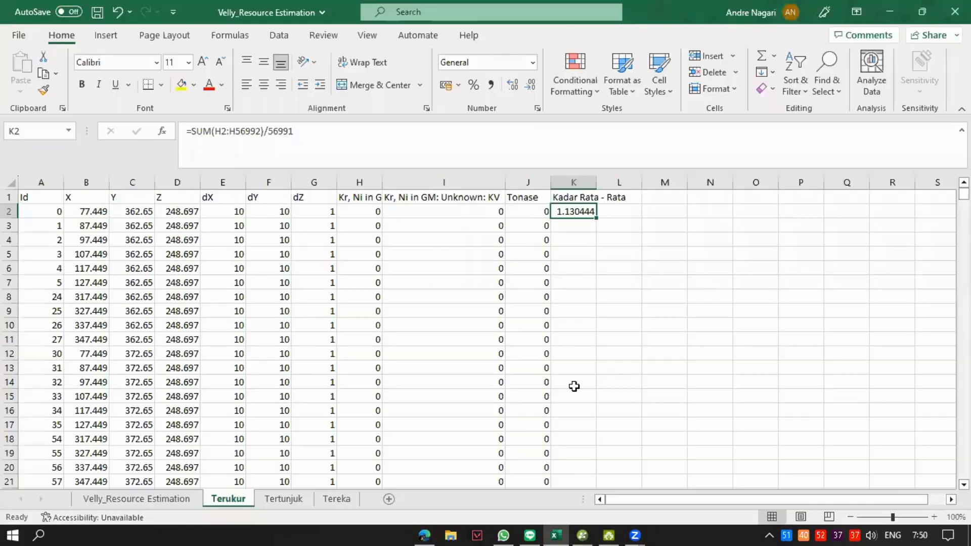
# Switch to the module PDF in the browser and read the Tugas instructions, highlighting the request to explain the estimation method and its search option item.
pyautogui.click(426, 536)
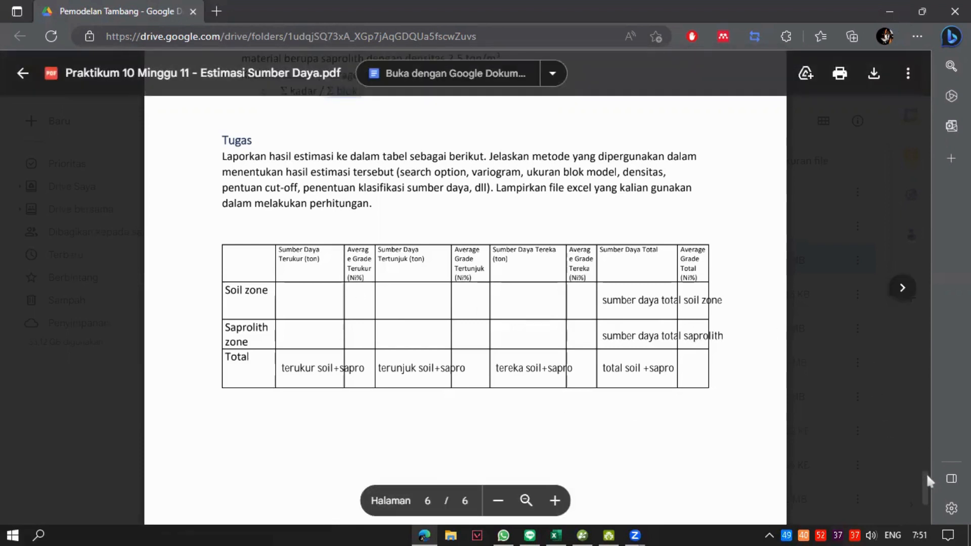
pyautogui.moveTo(924, 480); pyautogui.dragTo(924, 478)
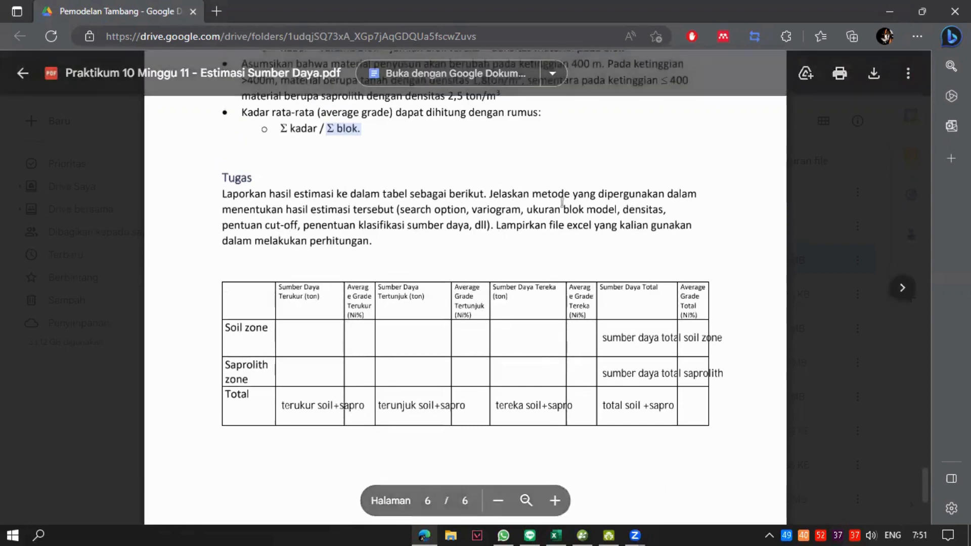
pyautogui.moveTo(488, 193); pyautogui.dragTo(351, 210)
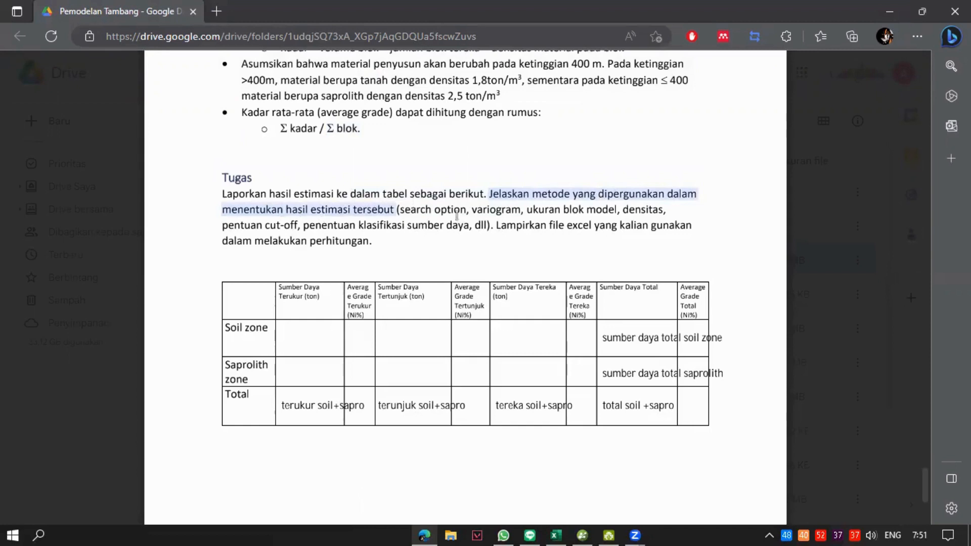
pyautogui.doubleClick(421, 209)
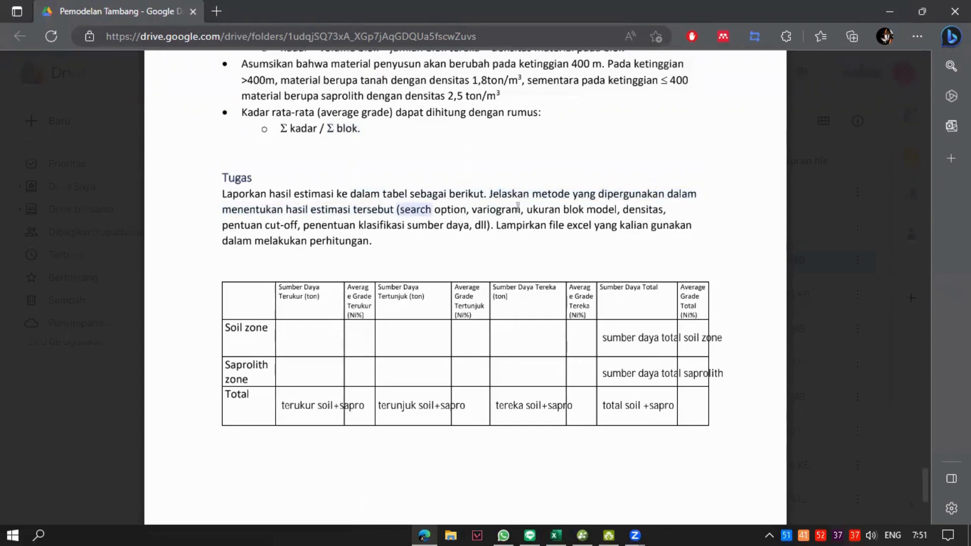